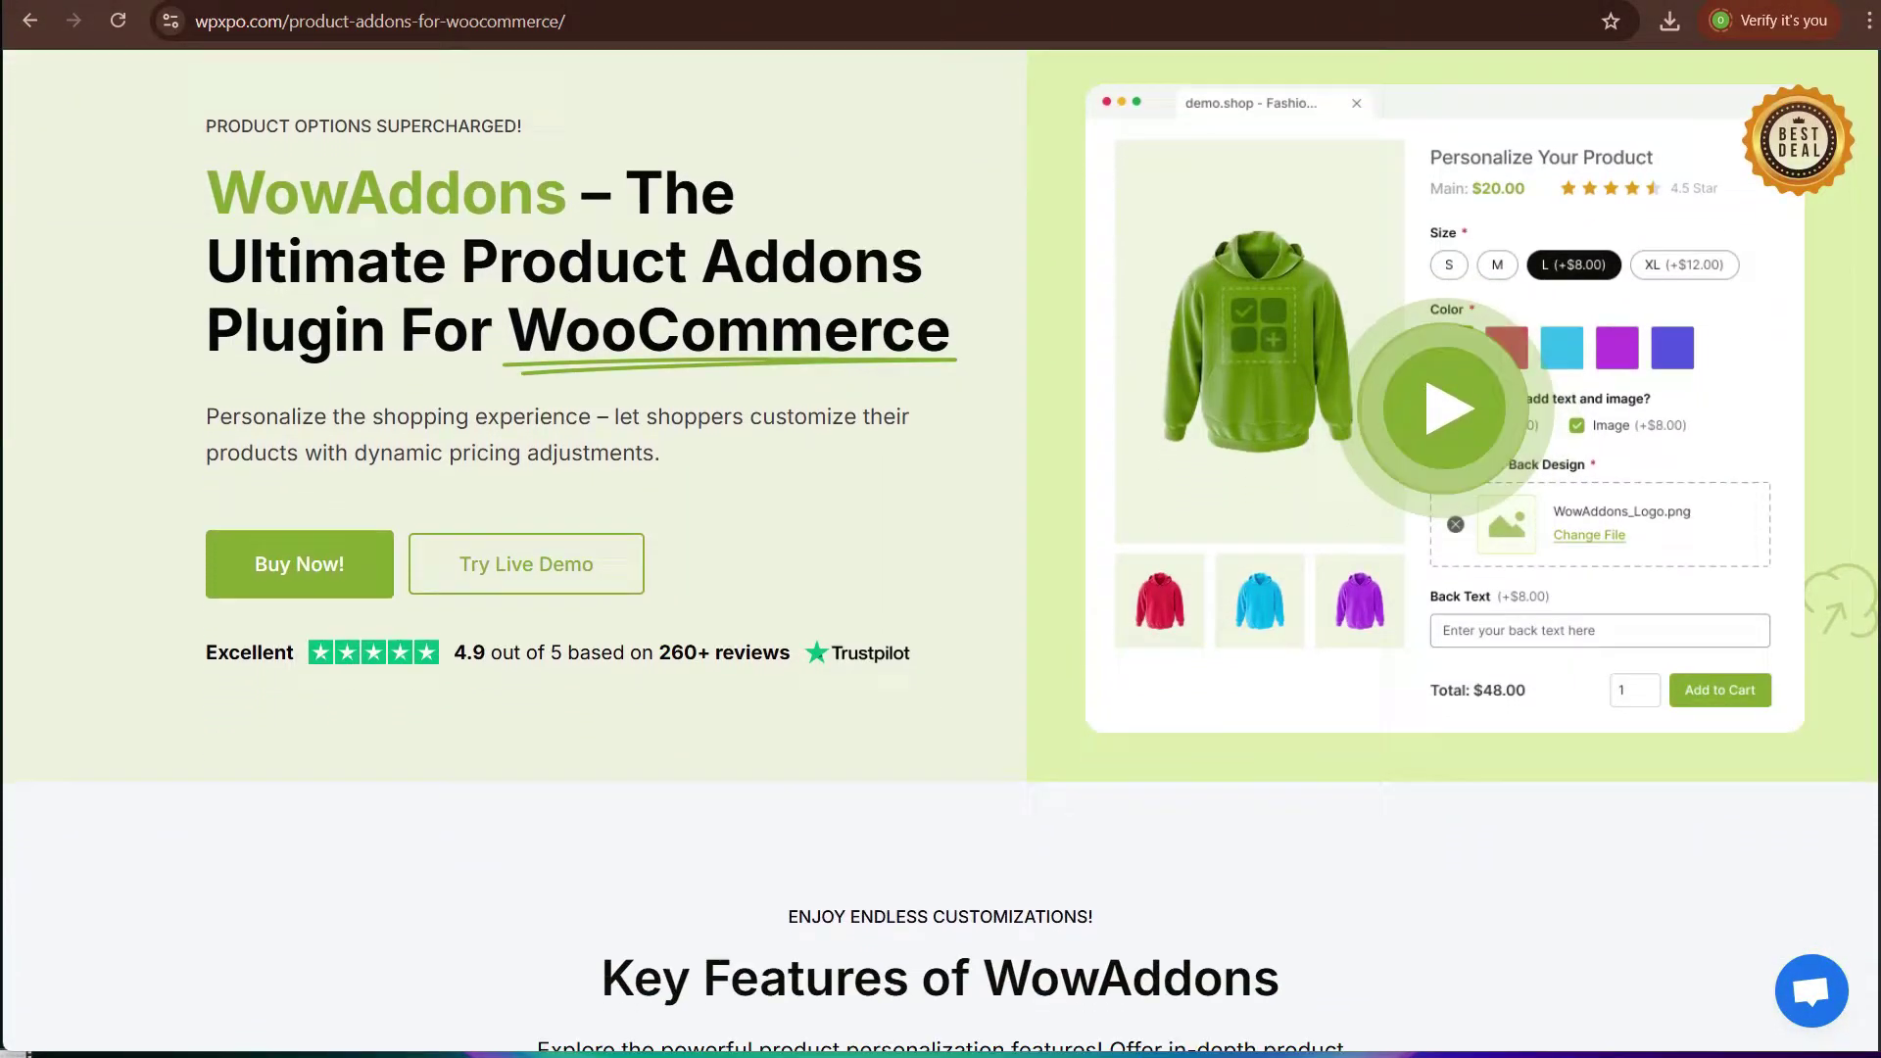
Add a Wireless mouse to the Personal Computer build, bringing the total to £786.00.
{"action": "scroll", "coordinate": [941, 529], "scroll_direction": "down", "scroll_amount": 5}
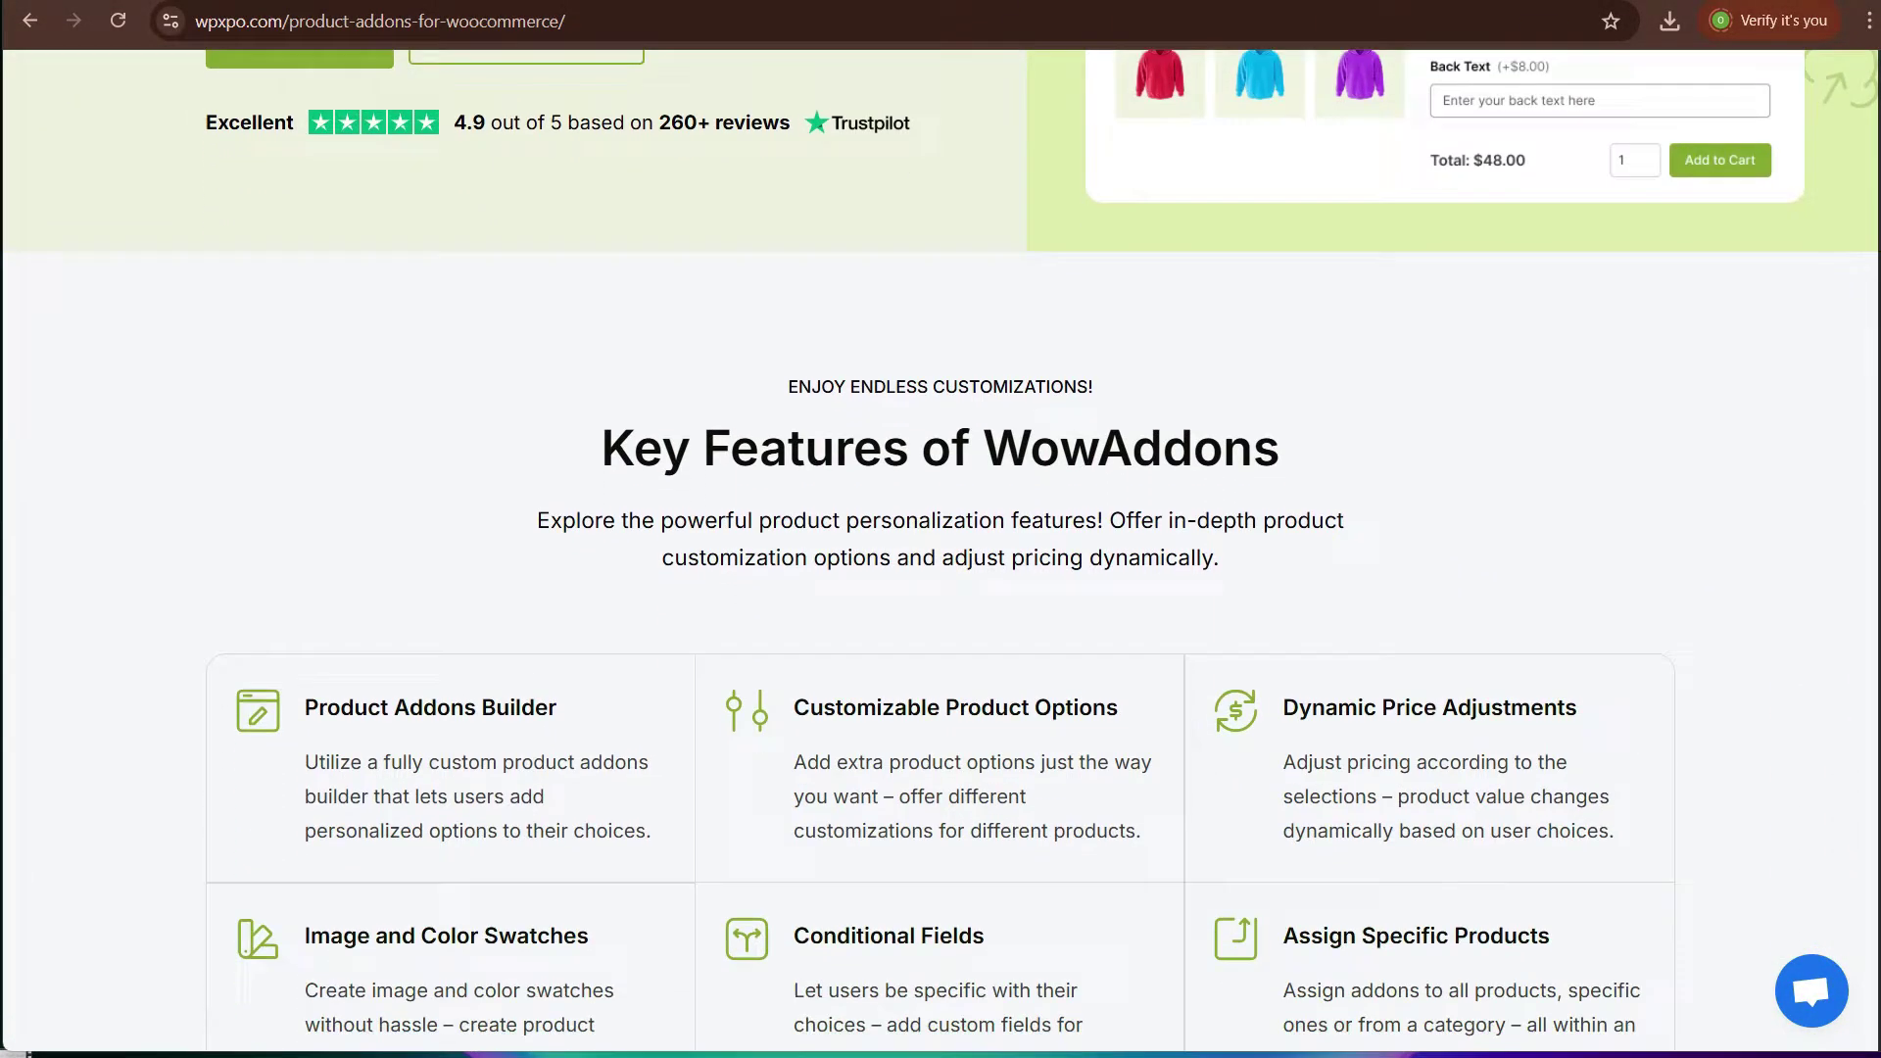
{"action": "scroll", "coordinate": [941, 529], "scroll_direction": "down", "scroll_amount": 5}
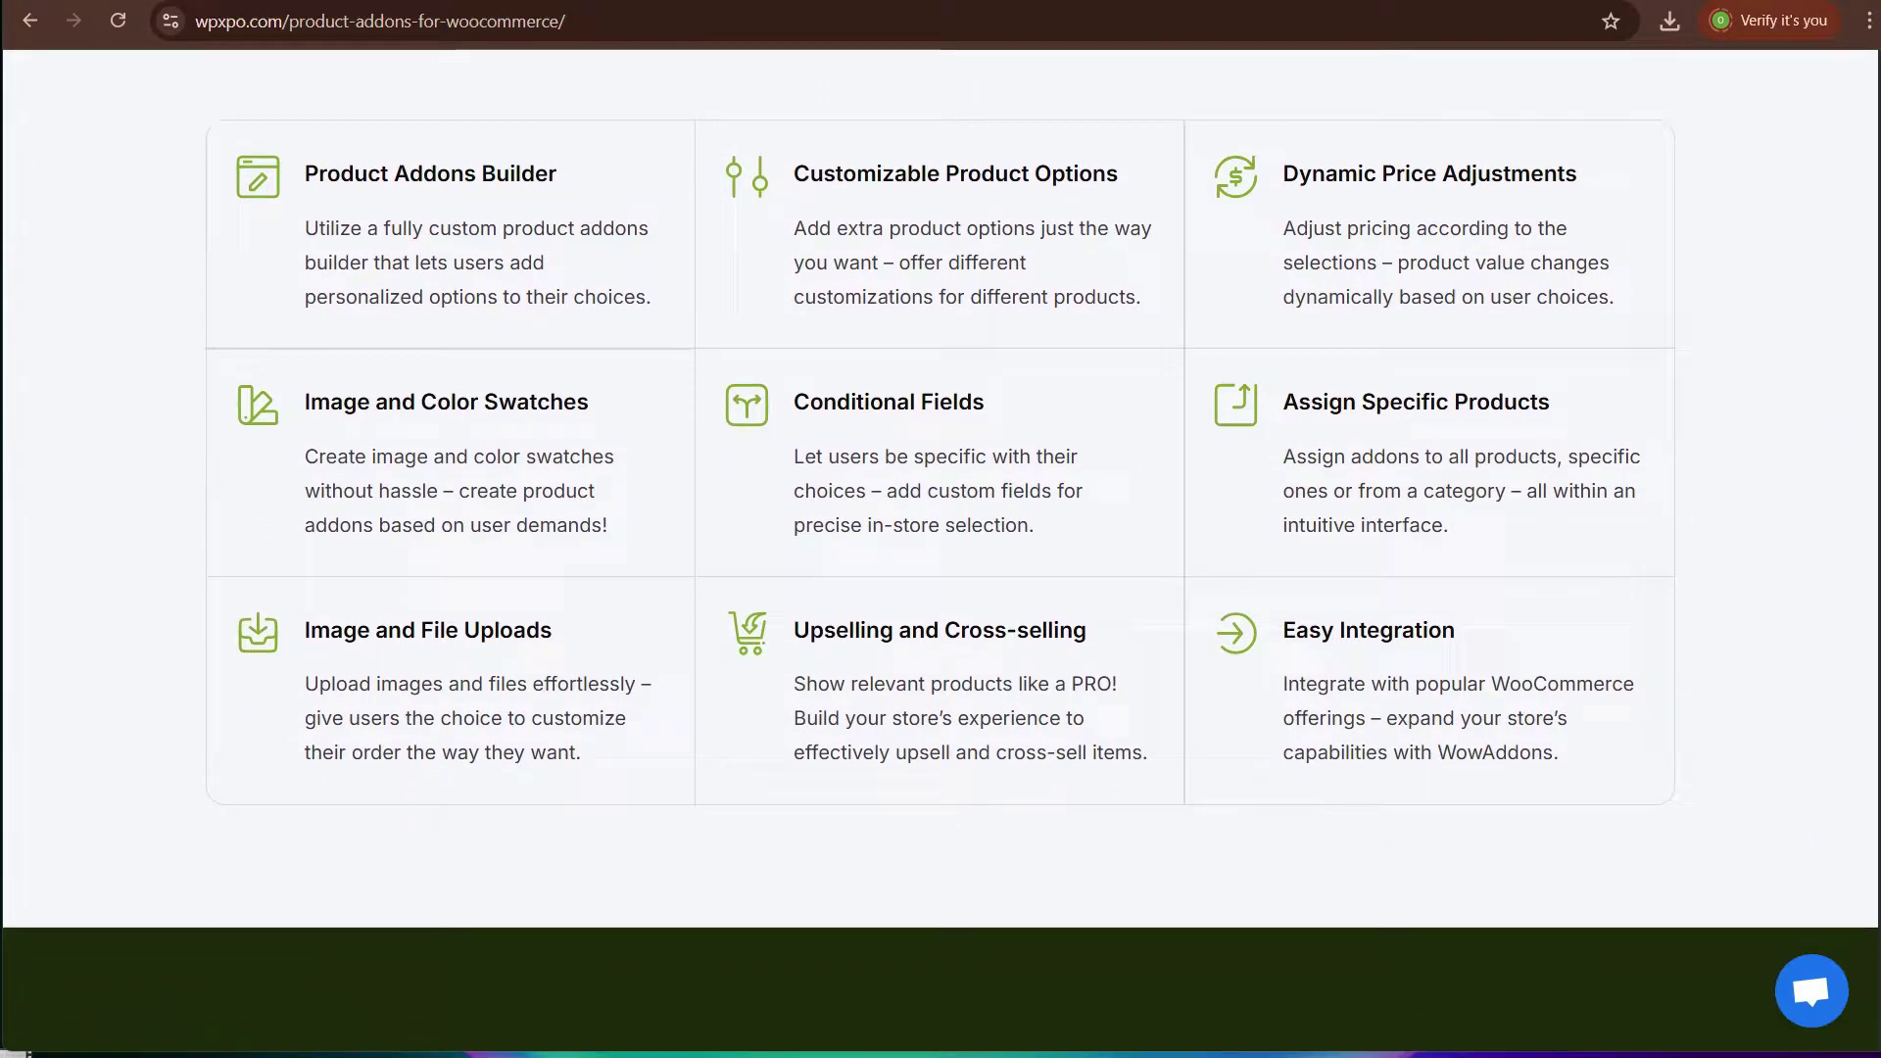
{"action": "scroll", "coordinate": [941, 529], "scroll_direction": "down", "scroll_amount": 5}
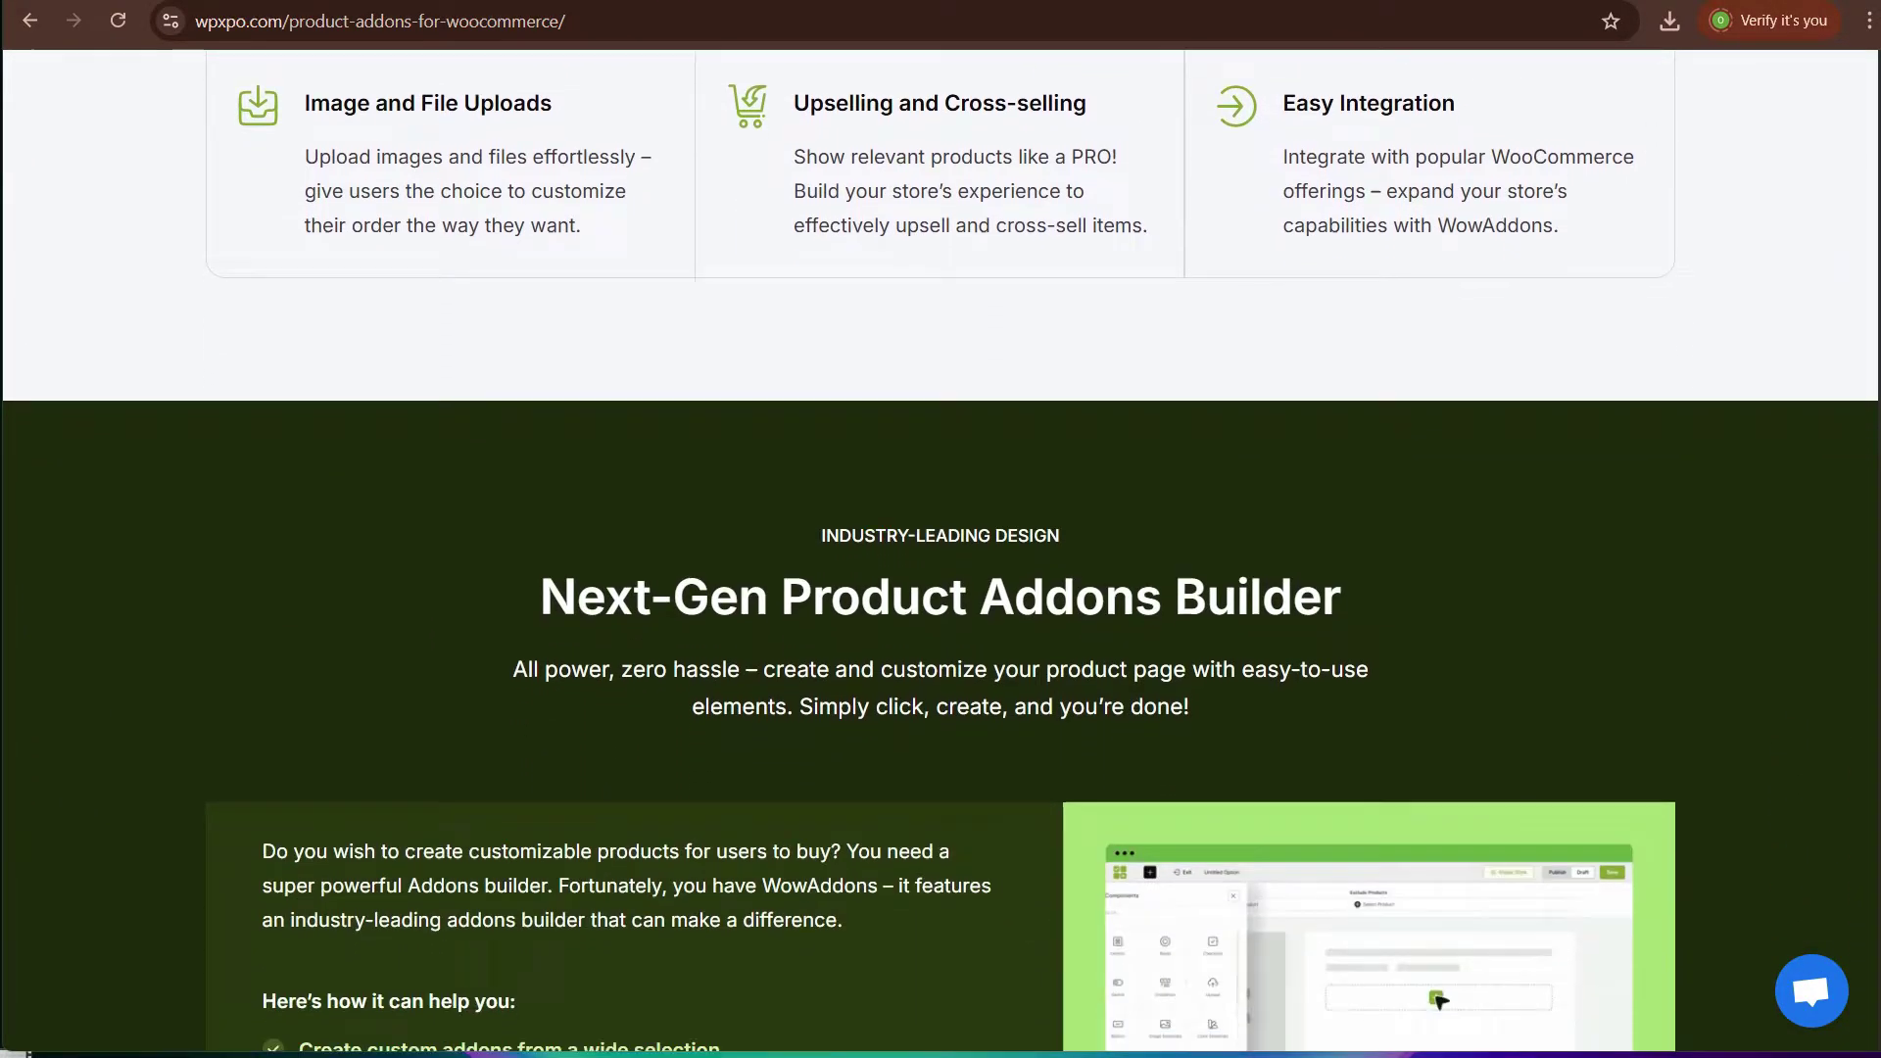
{"action": "scroll", "coordinate": [941, 529], "scroll_direction": "down", "scroll_amount": 2}
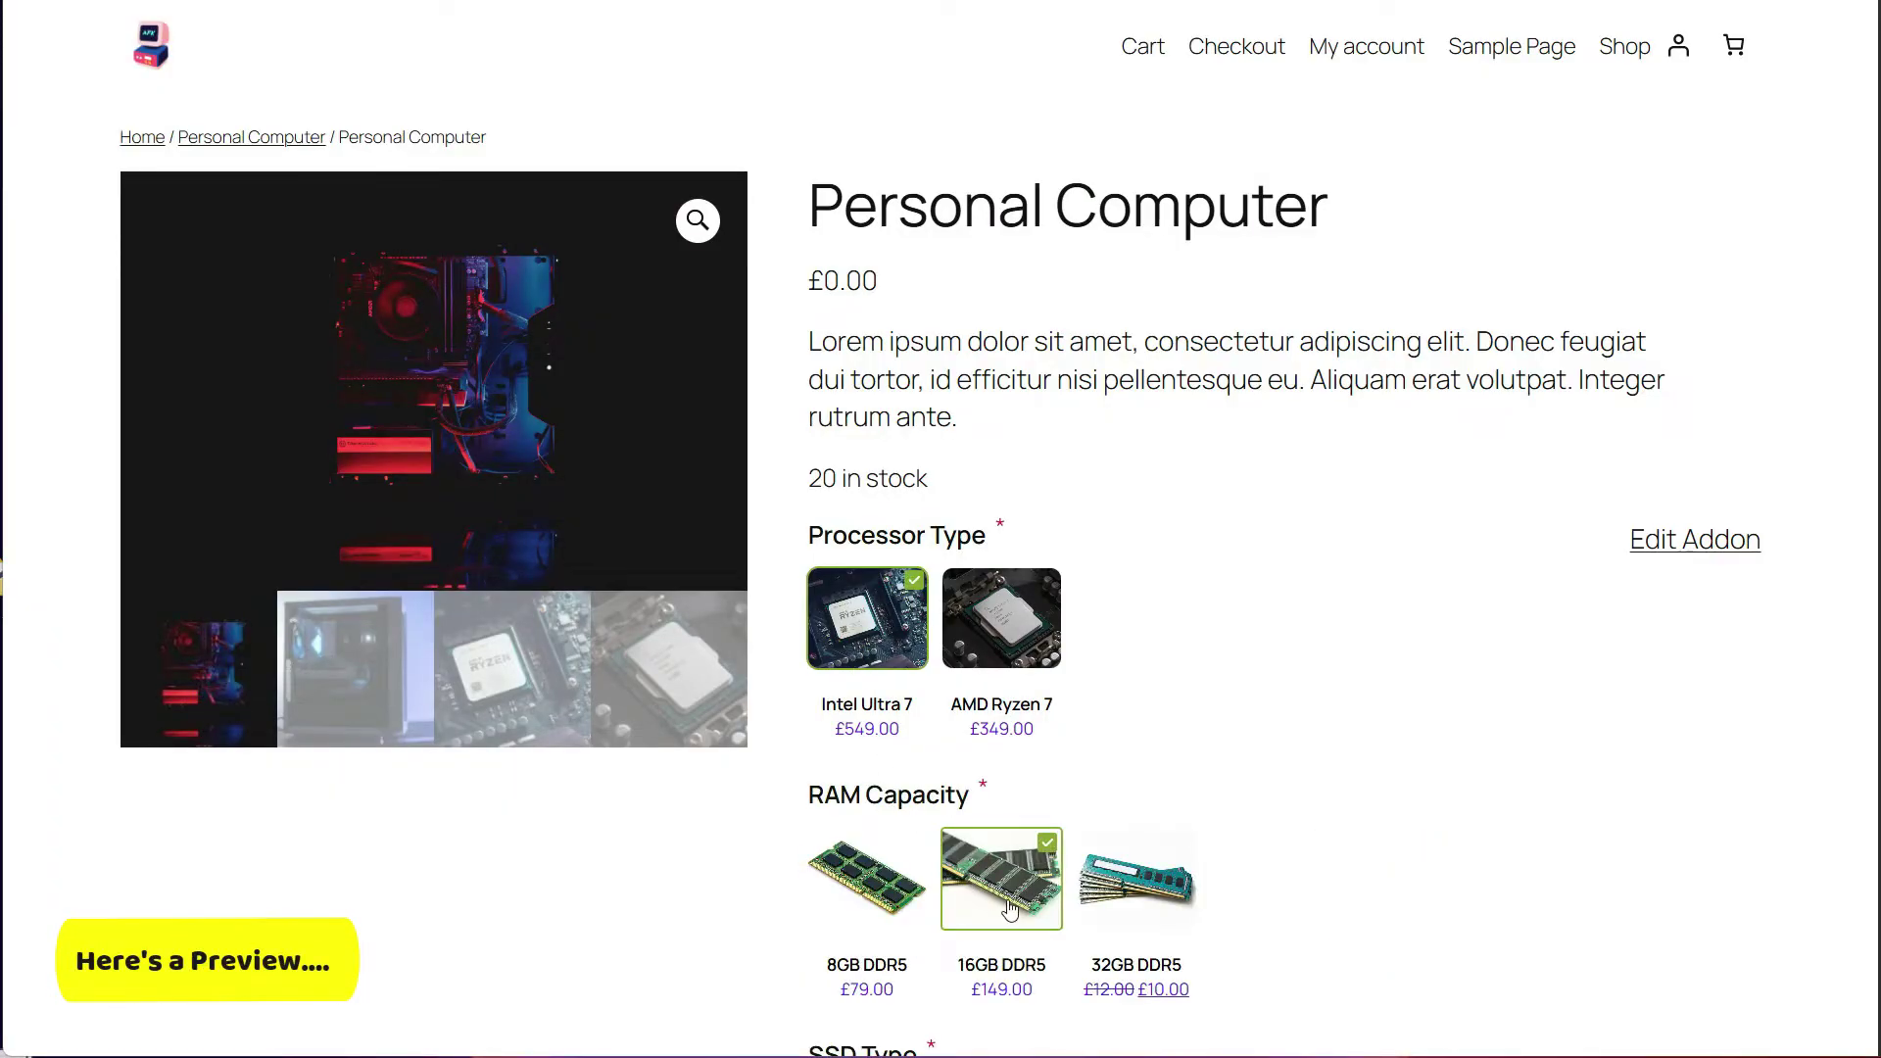
{"action": "scroll", "coordinate": [1008, 902], "scroll_direction": "down", "scroll_amount": 4}
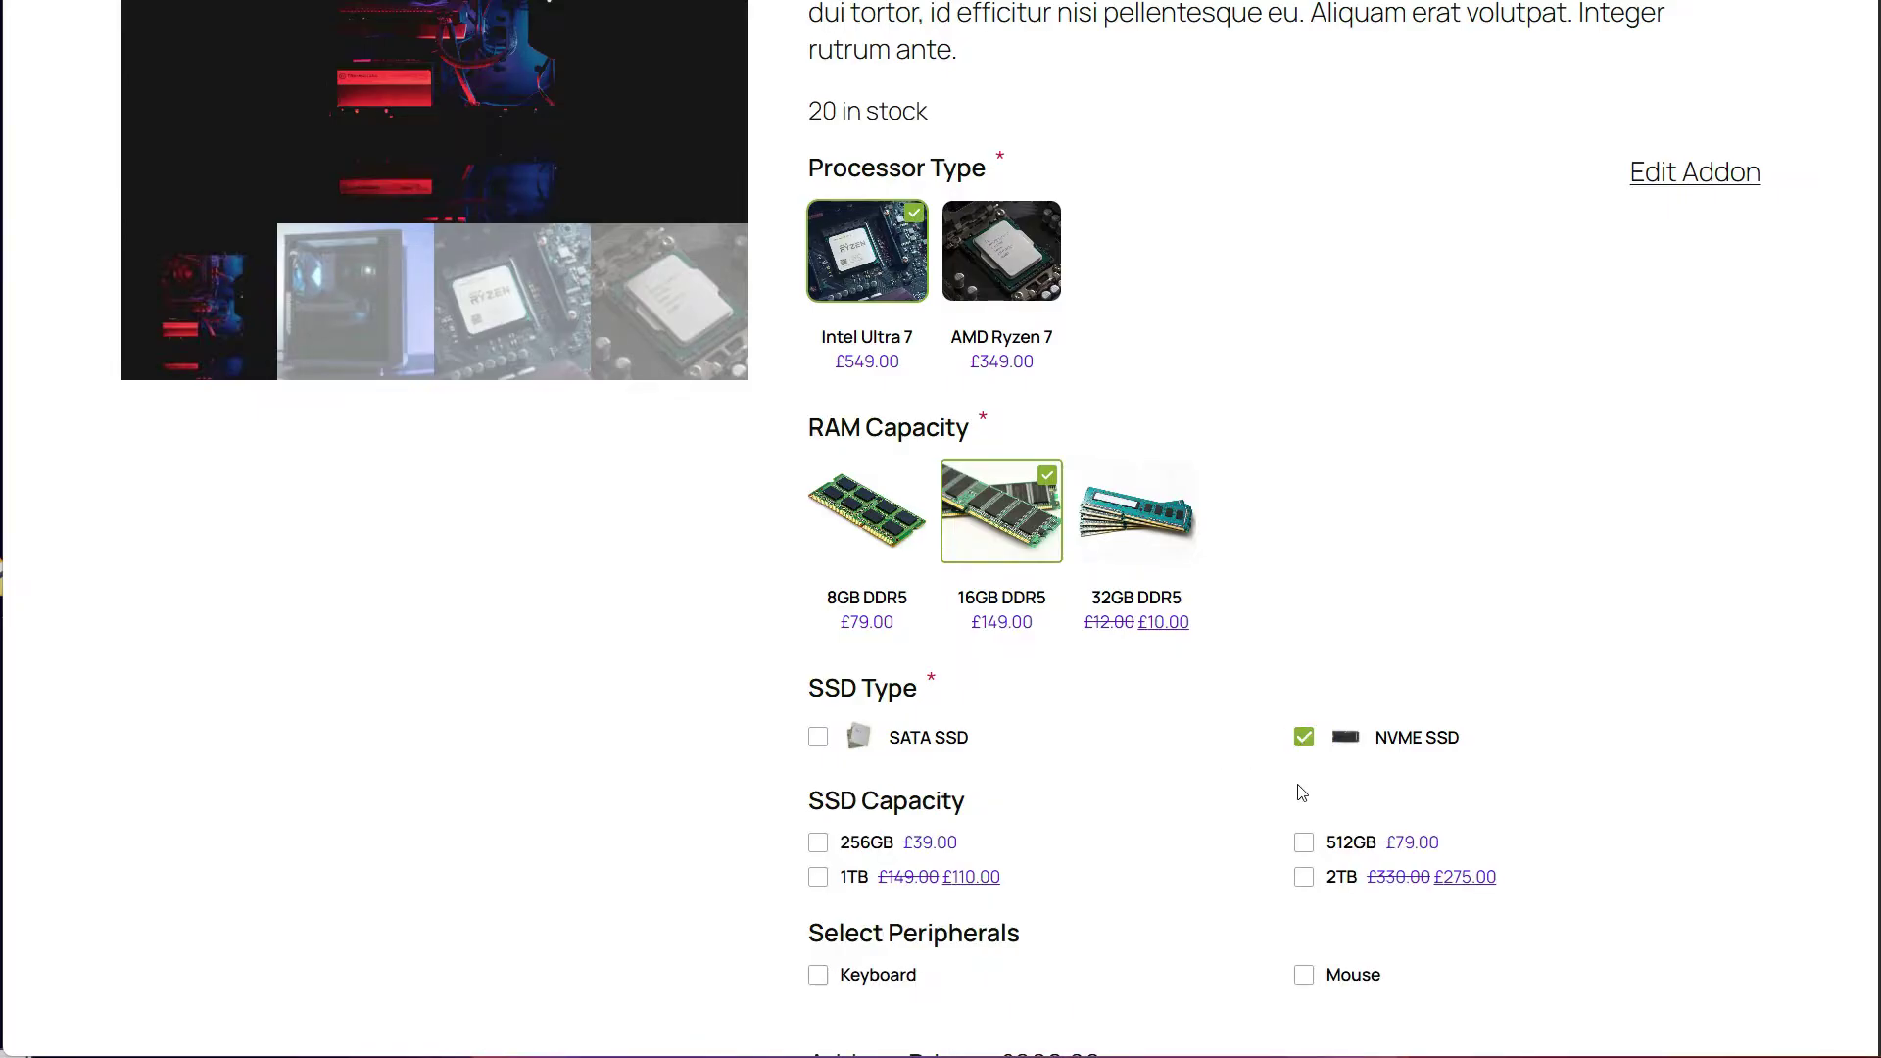
{"action": "scroll", "coordinate": [1303, 856], "scroll_direction": "down", "scroll_amount": 1}
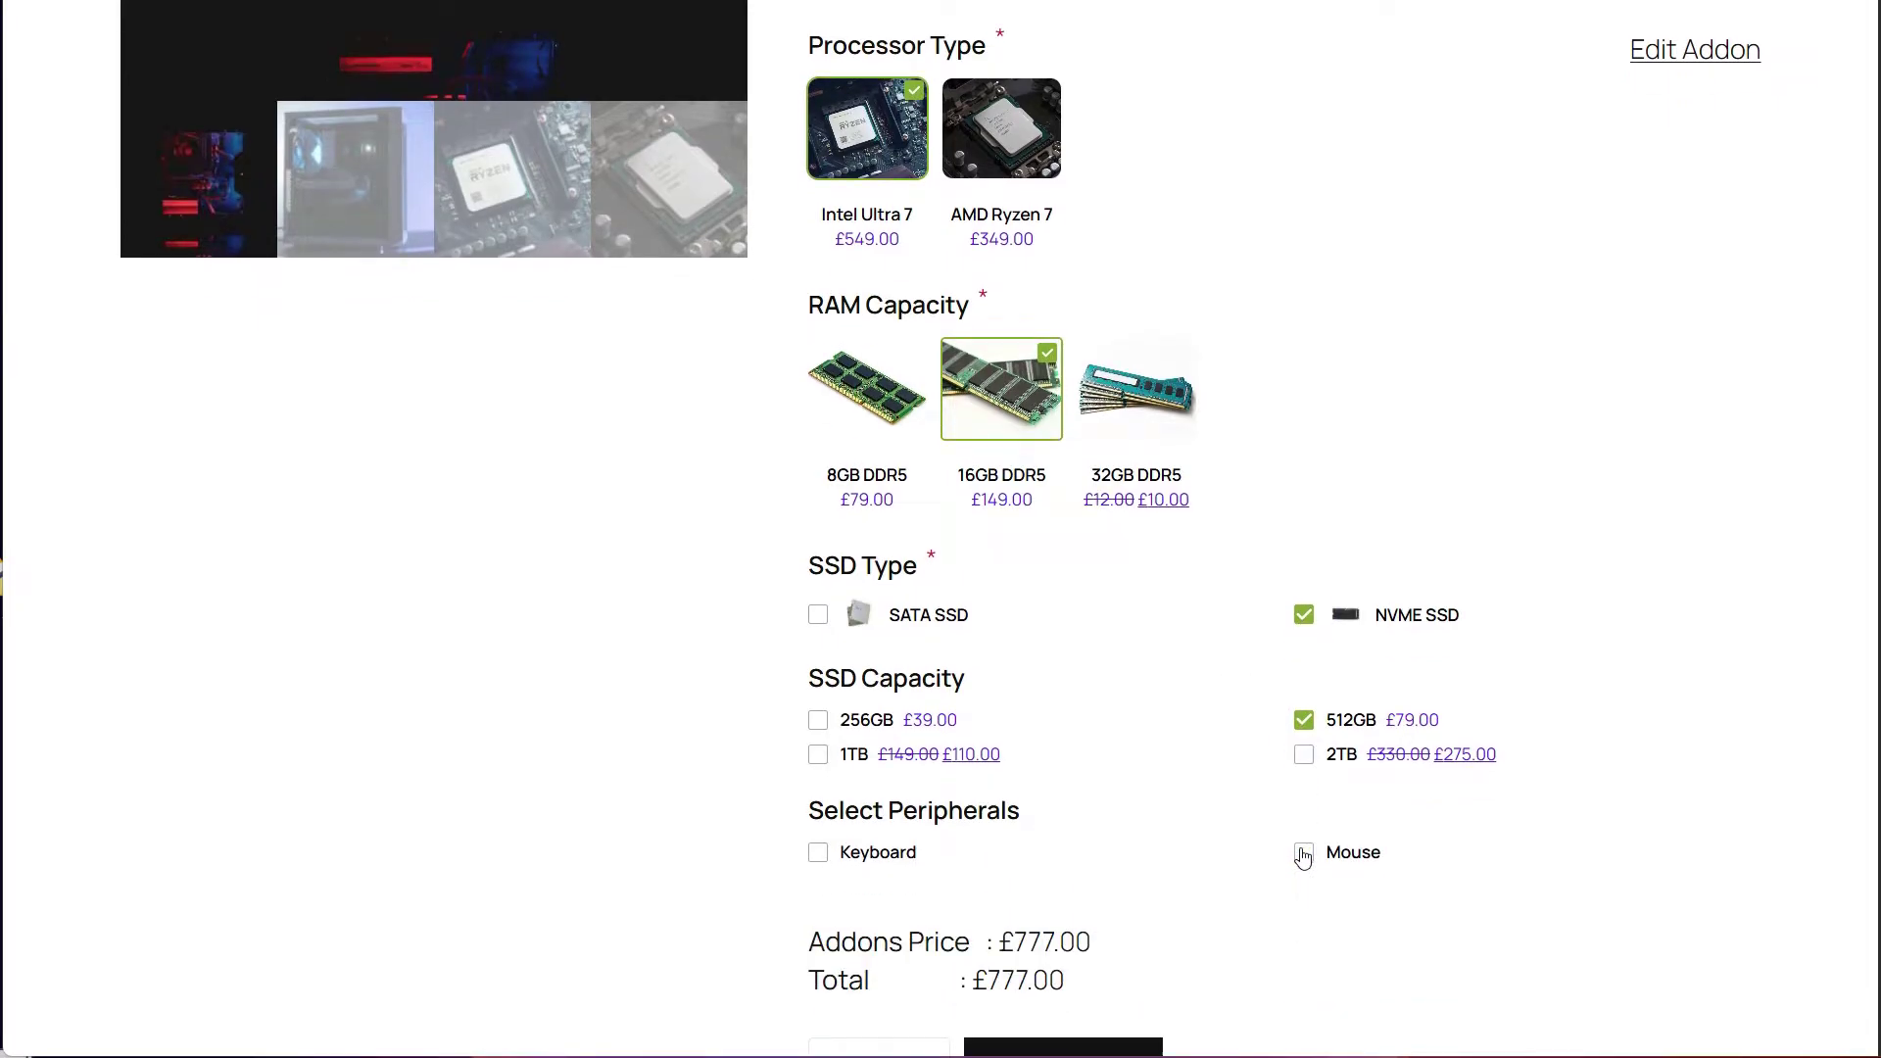
{"action": "left_click", "coordinate": [1306, 857]}
{"action": "scroll", "coordinate": [1290, 852], "scroll_direction": "down", "scroll_amount": 2}
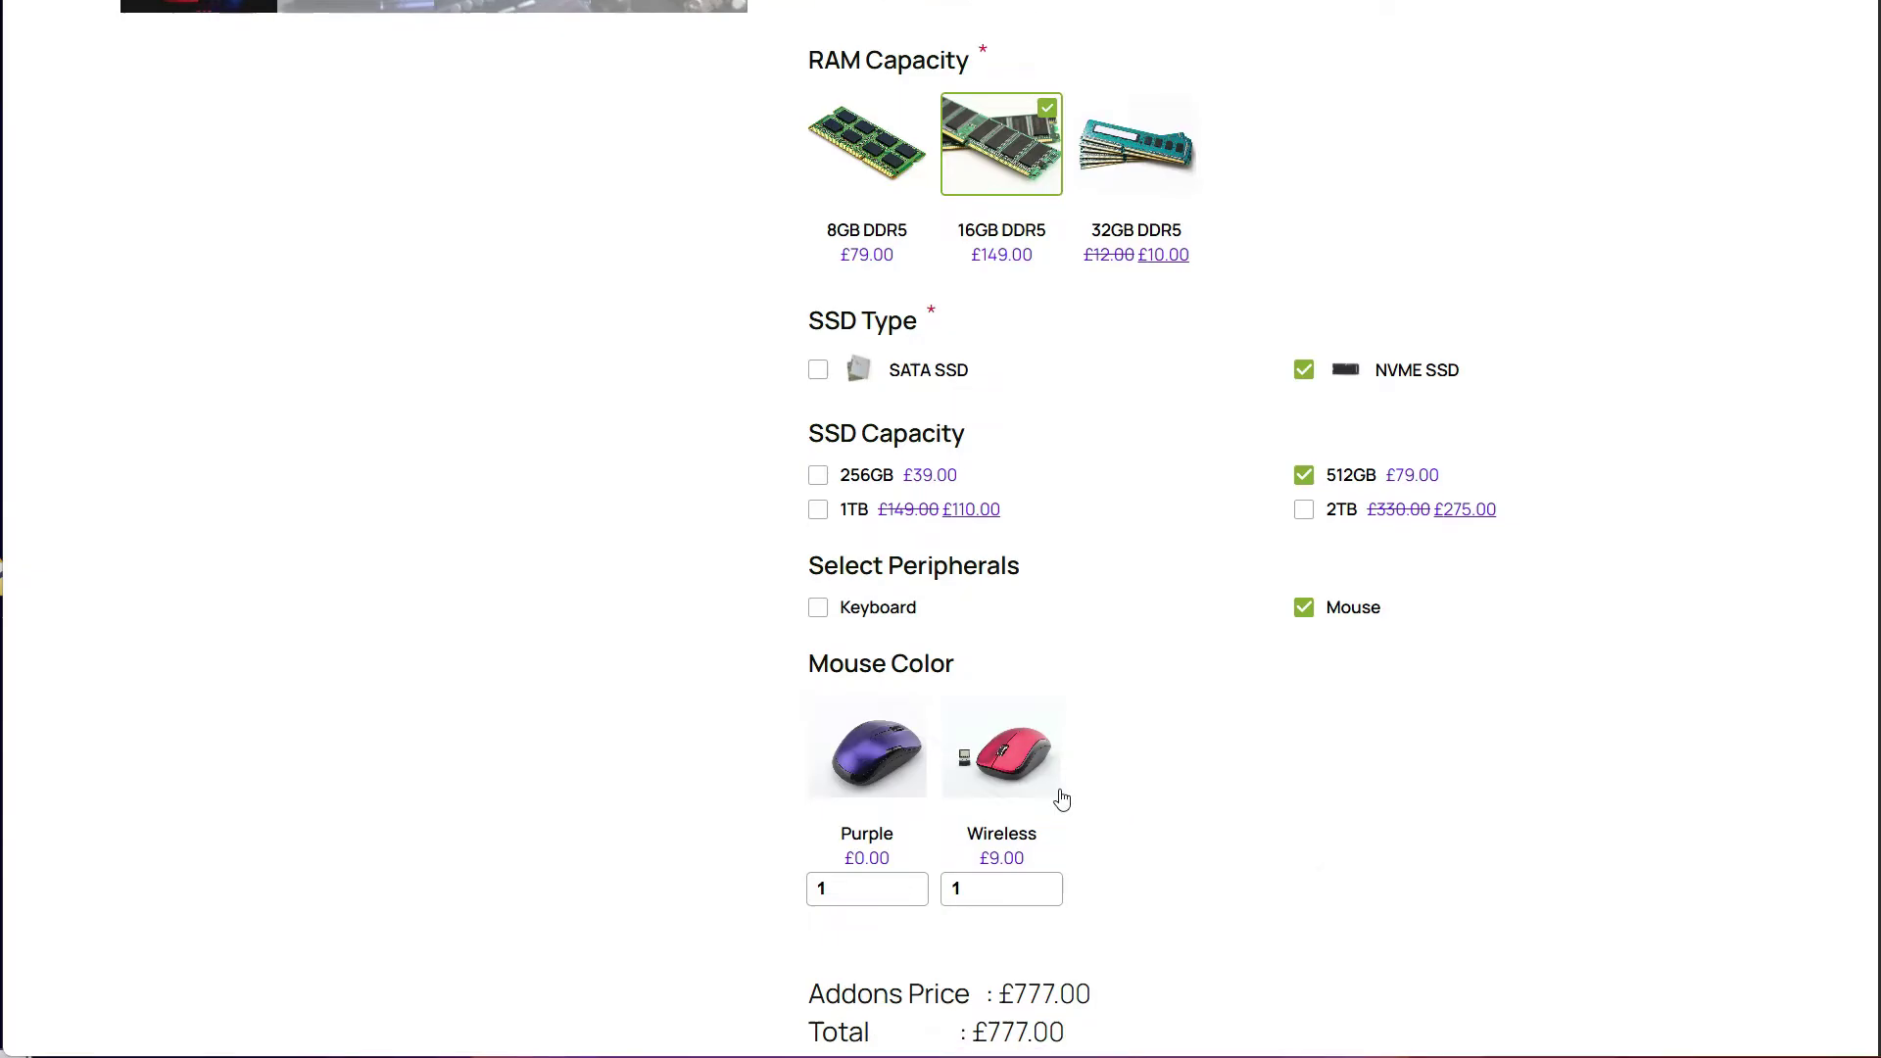
{"action": "left_click", "coordinate": [1014, 781]}
{"action": "scroll", "coordinate": [1014, 784], "scroll_direction": "down", "scroll_amount": 1}
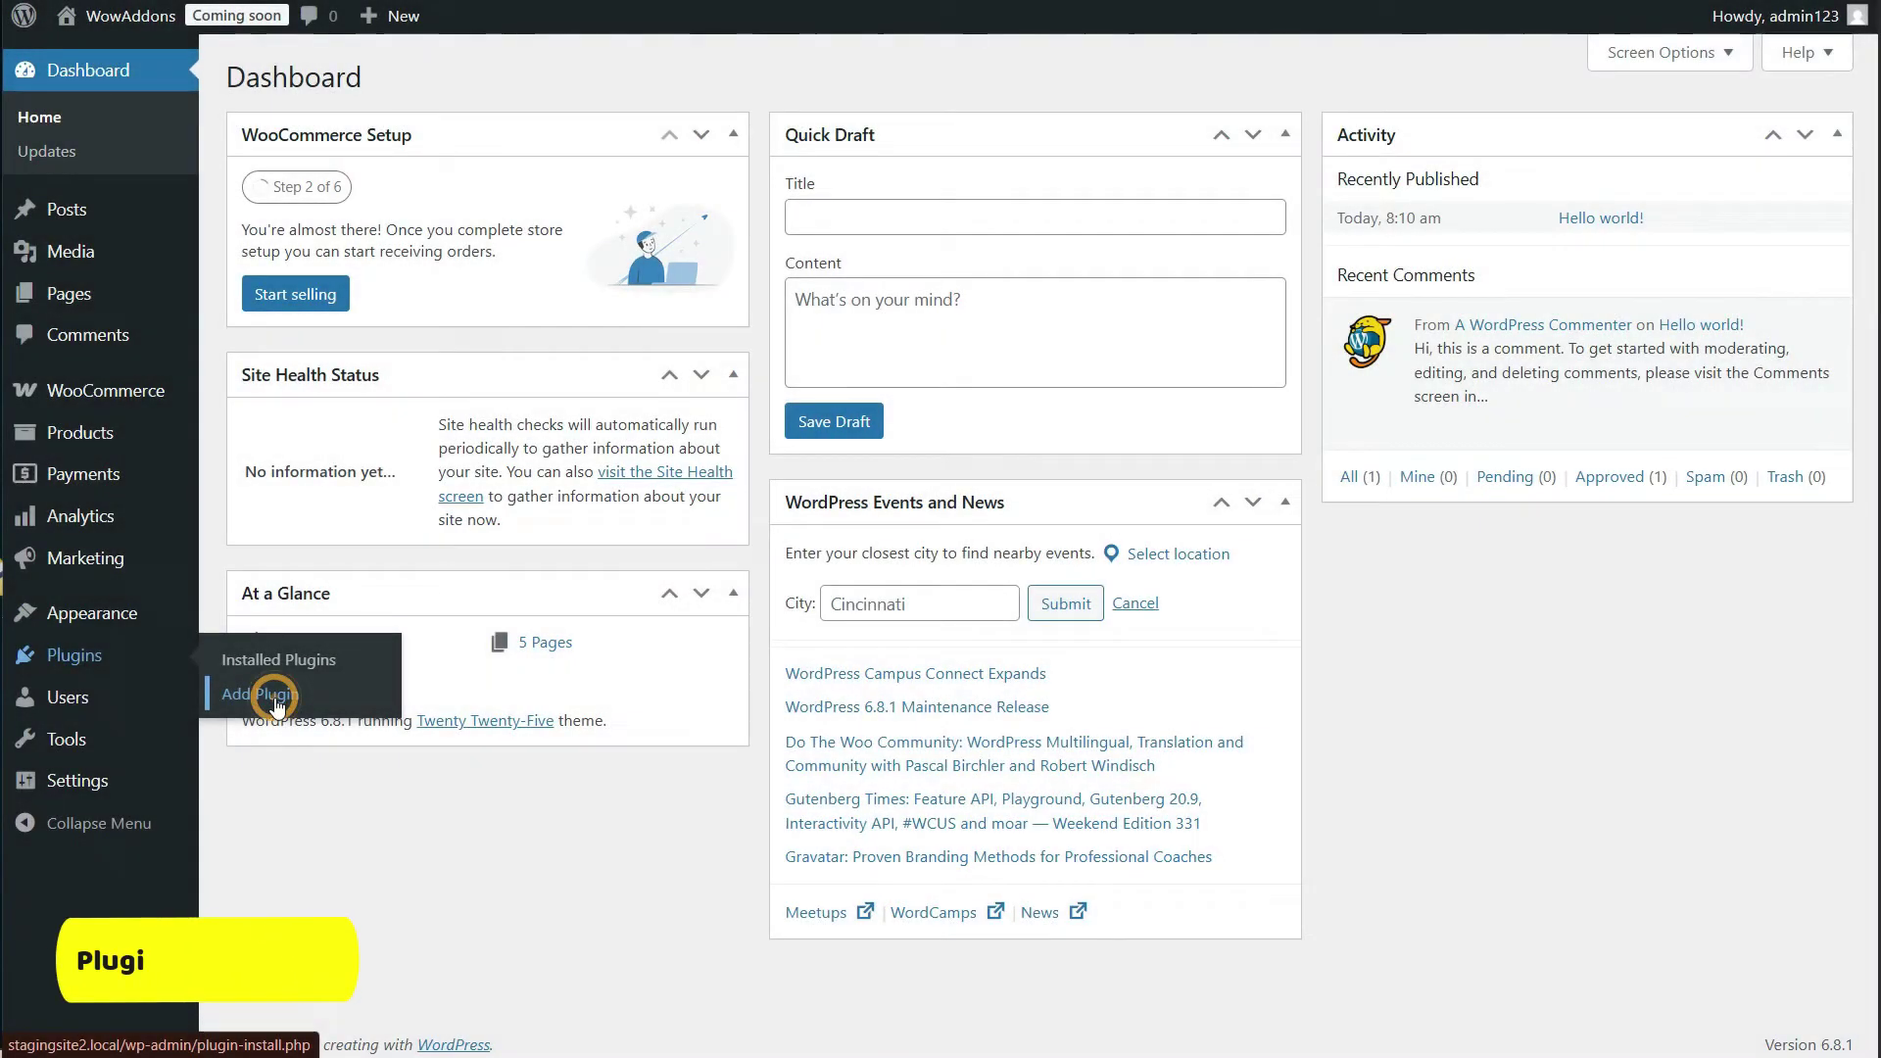
Search the plugin directory for 'WowAddons', then install and activate it.
{"action": "left_click", "coordinate": [1462, 147]}
{"action": "type", "text": "WowAddons"}
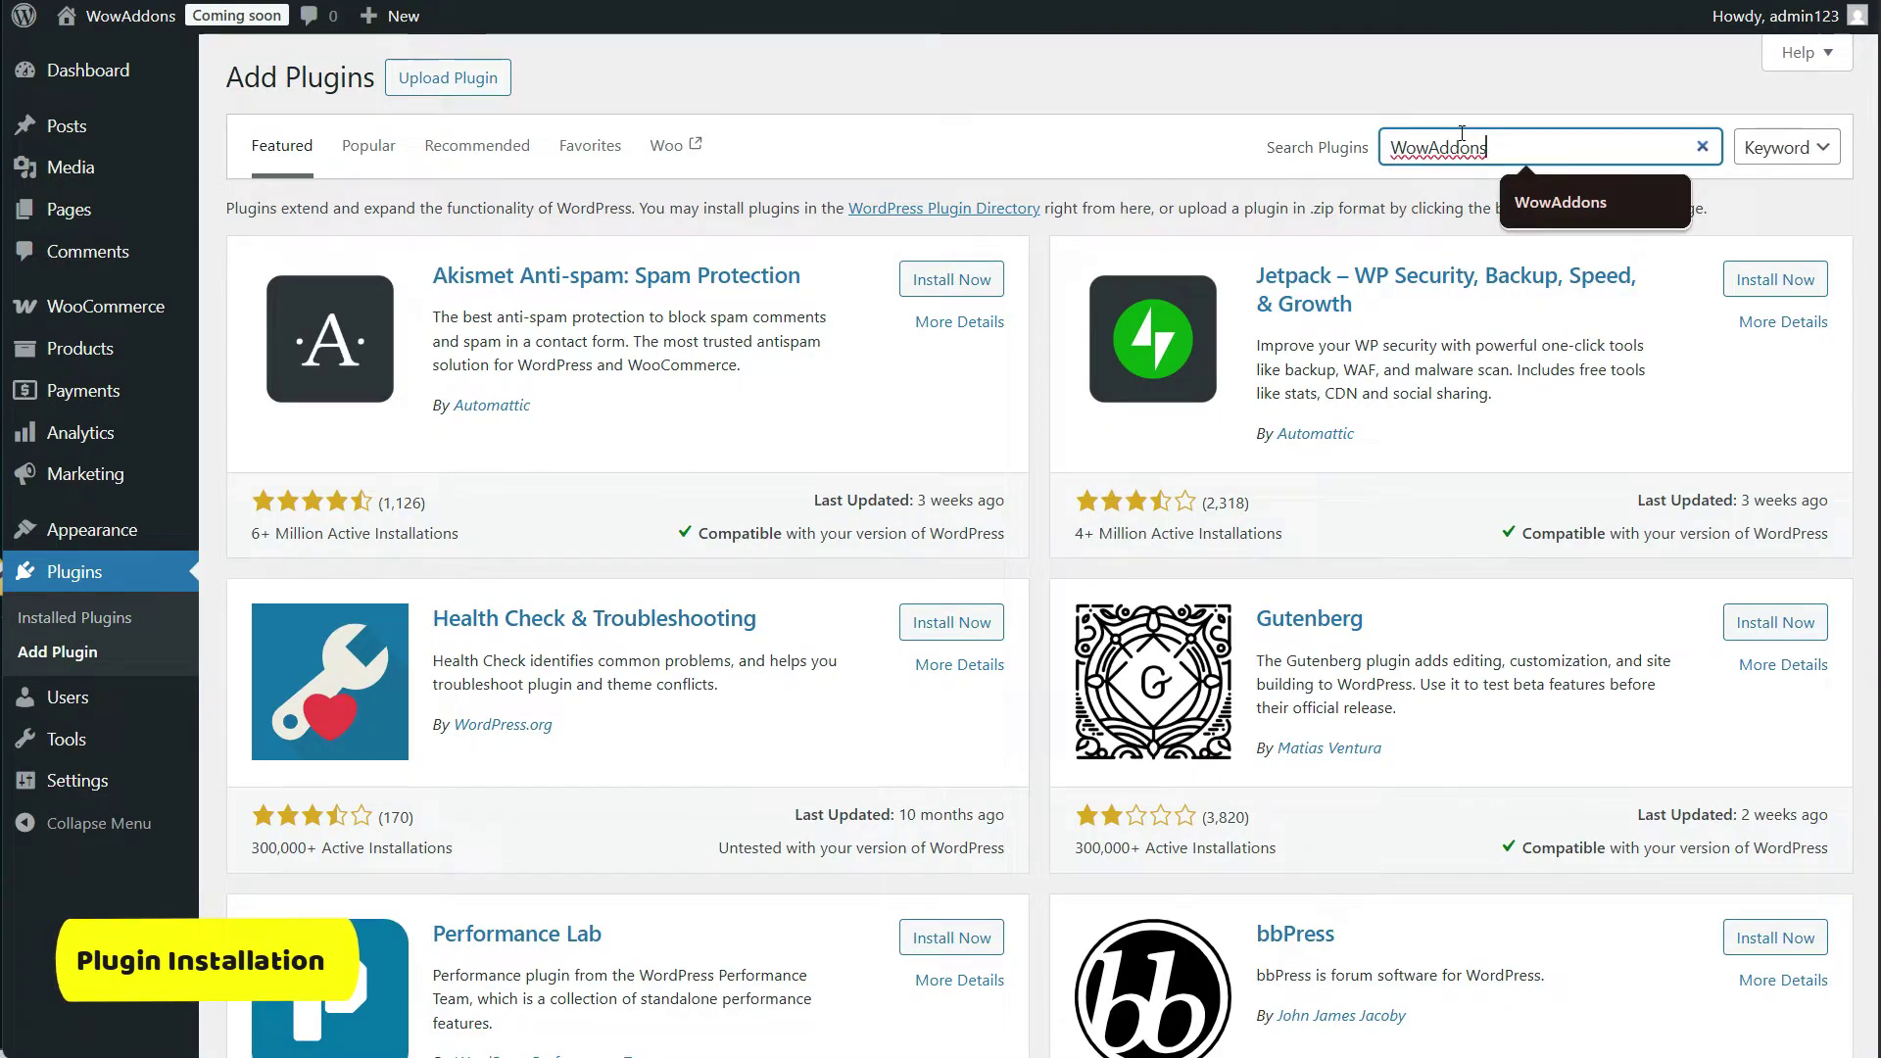
{"action": "key", "text": "Return"}
{"action": "left_click", "coordinate": [947, 286]}
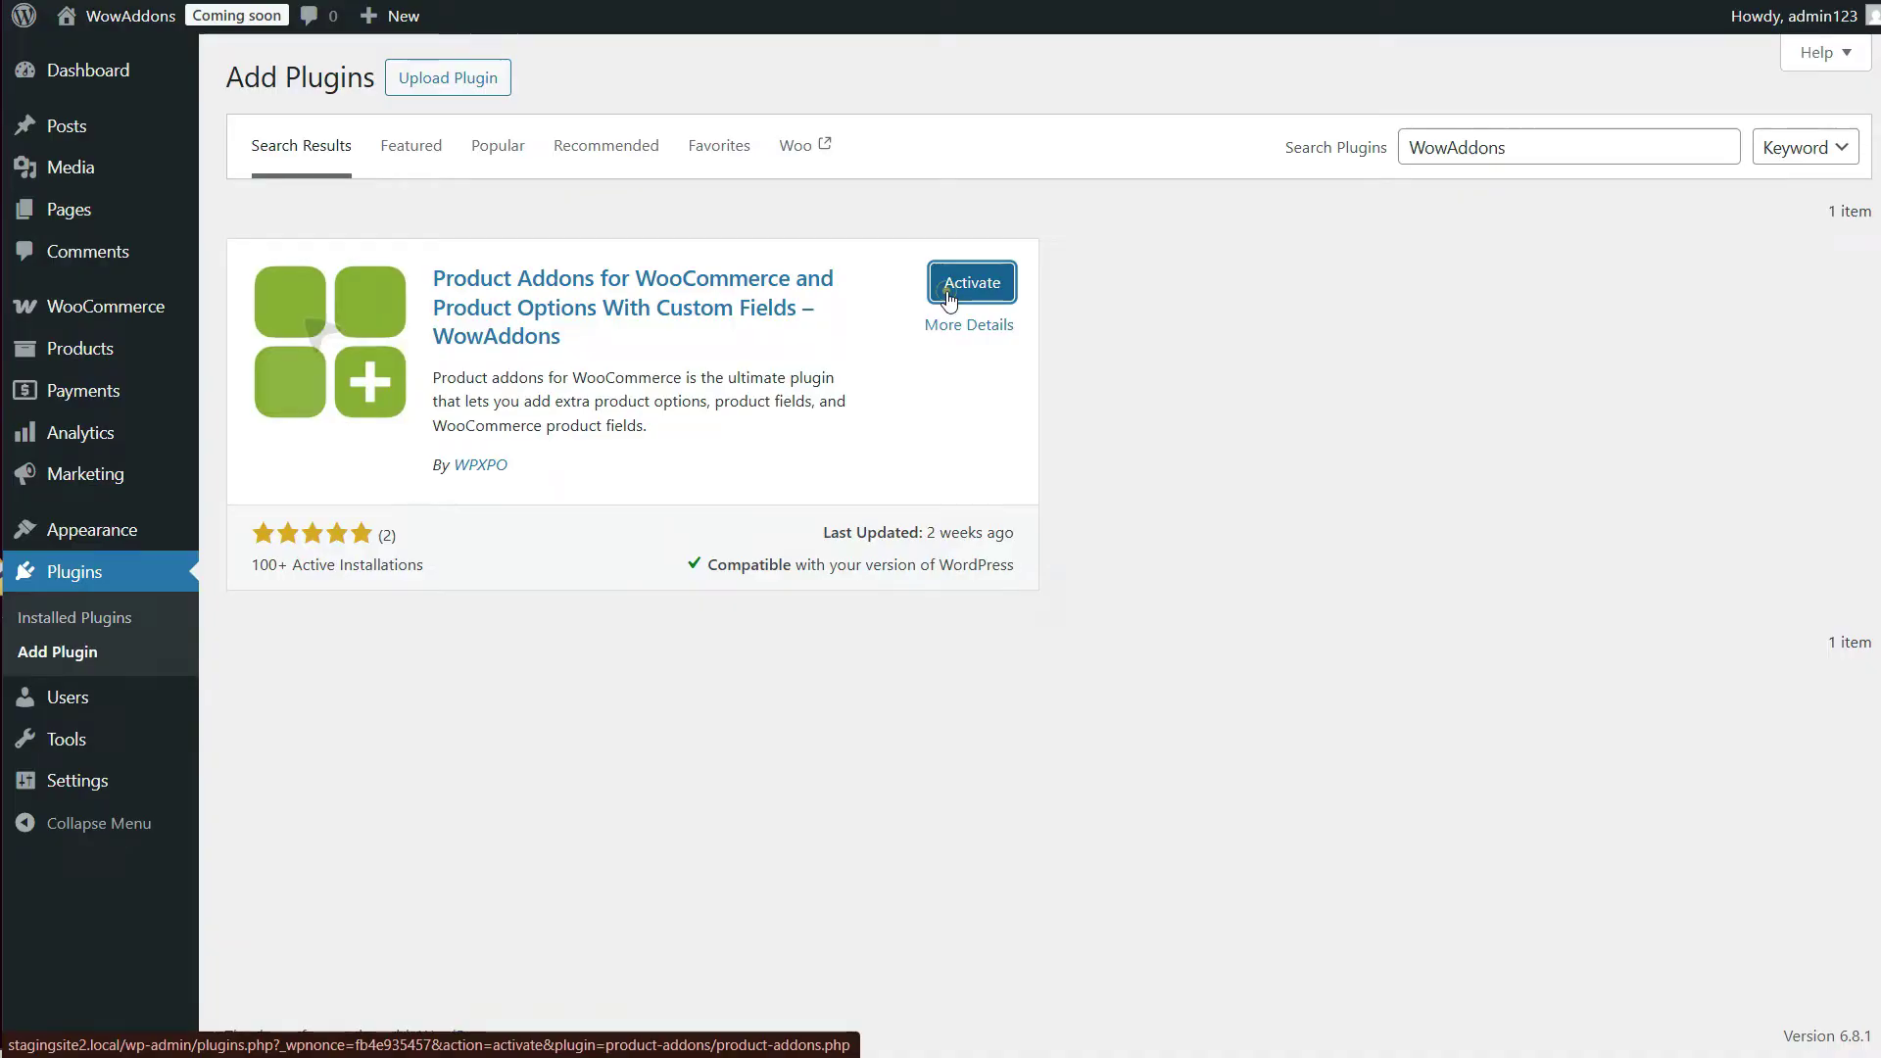
{"action": "left_click", "coordinate": [947, 294]}
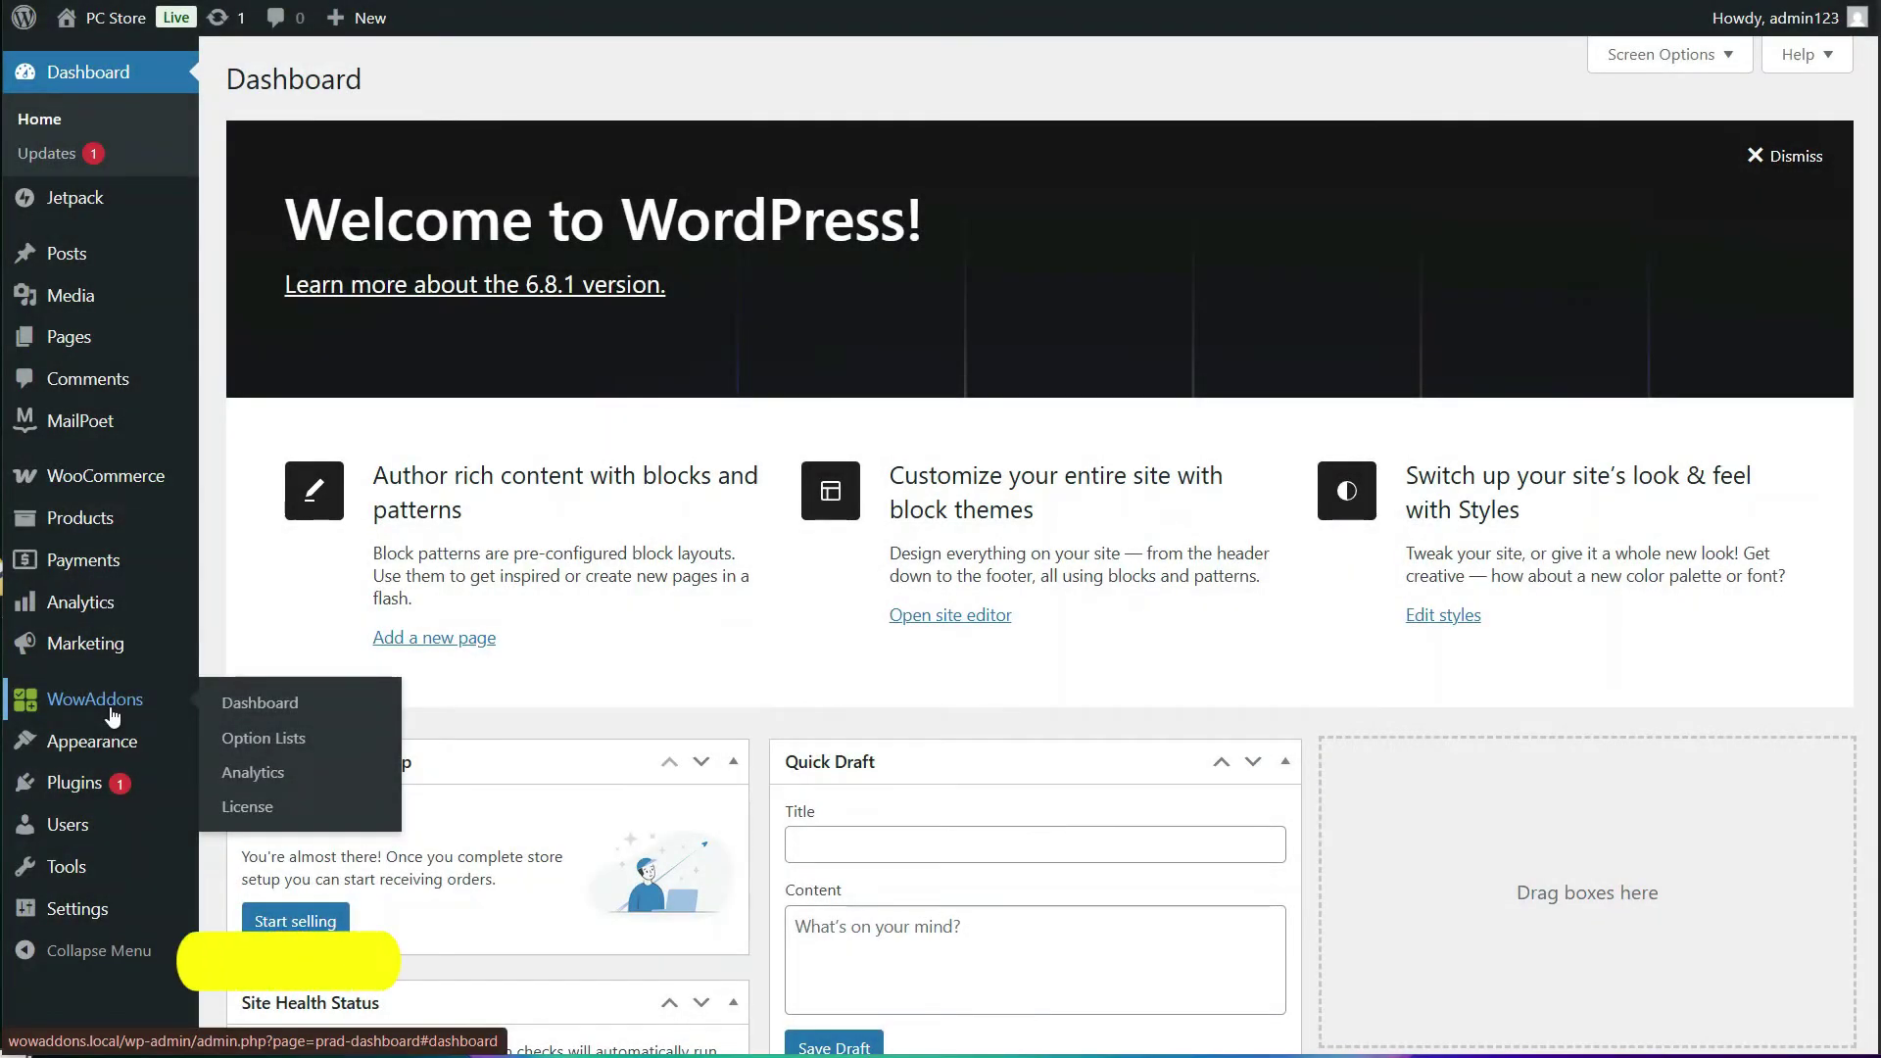
Create a new WowAddons option set titled 'PC Hardware Picker'.
{"action": "left_click", "coordinate": [221, 706]}
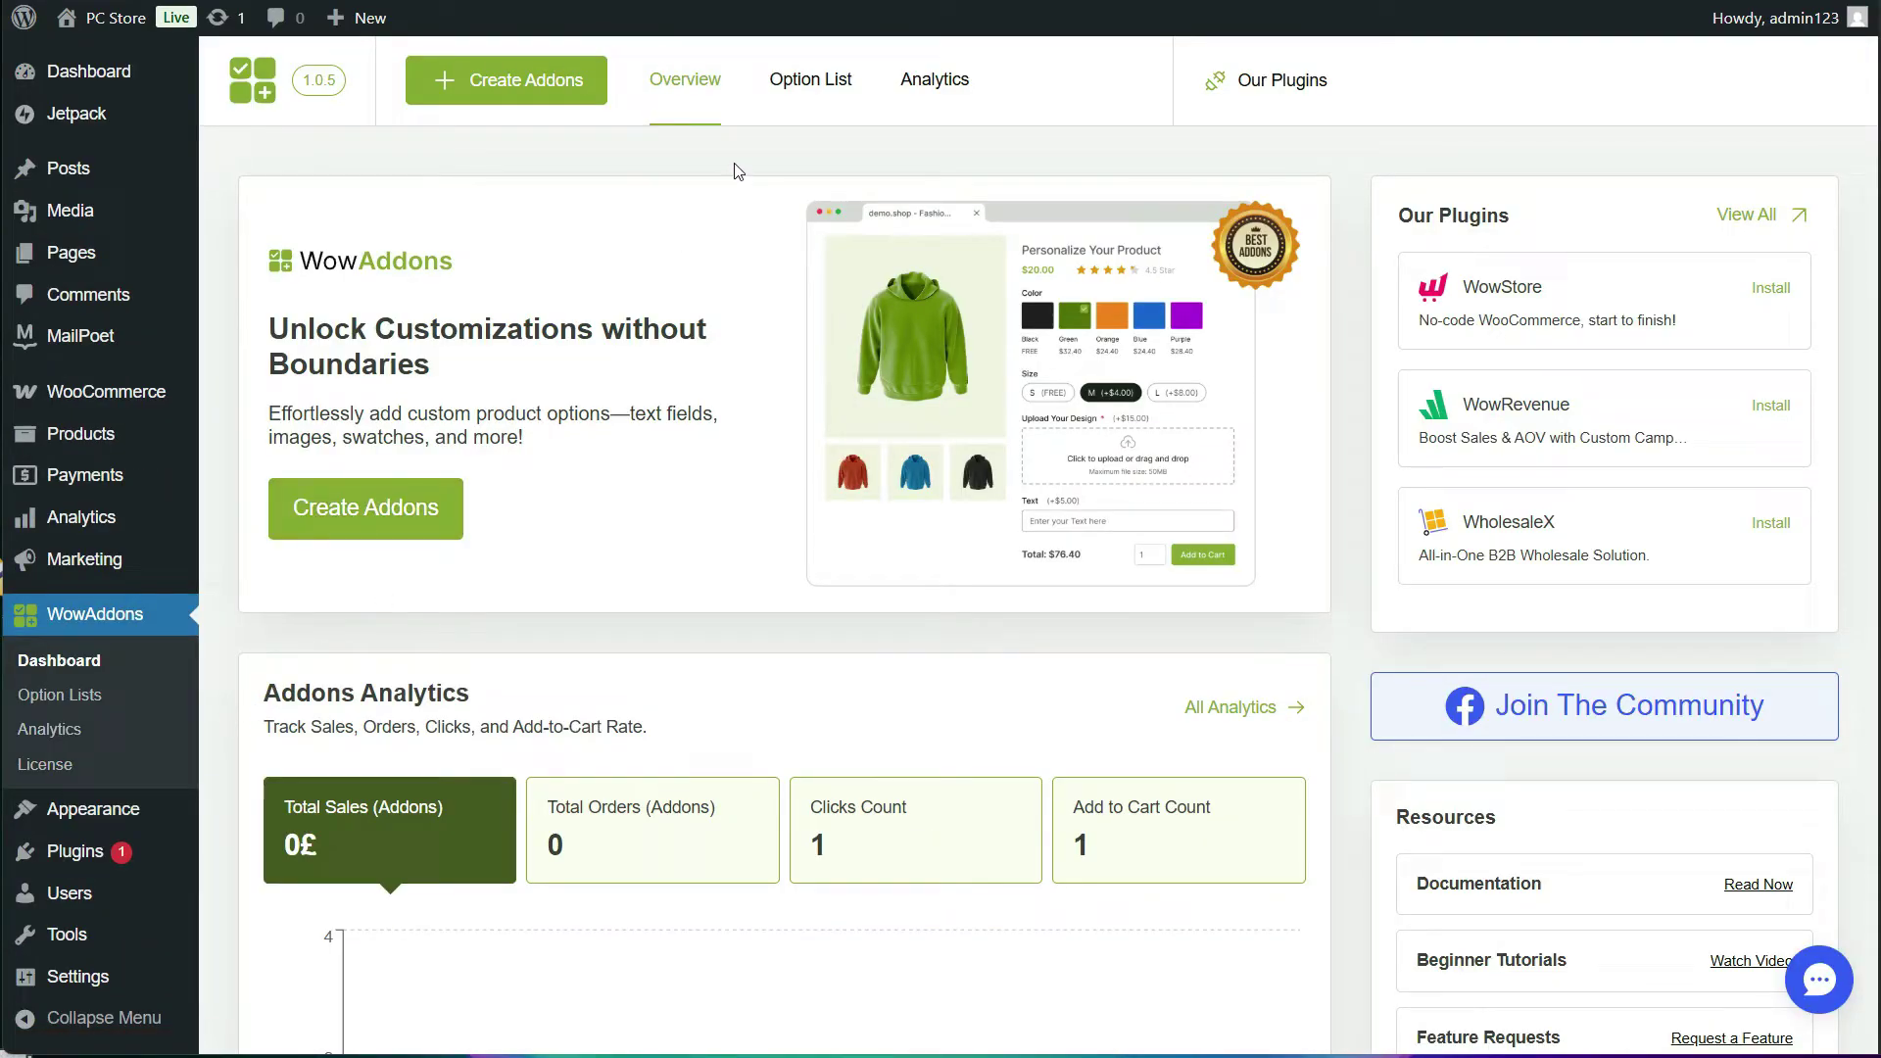
{"action": "left_click", "coordinate": [795, 107]}
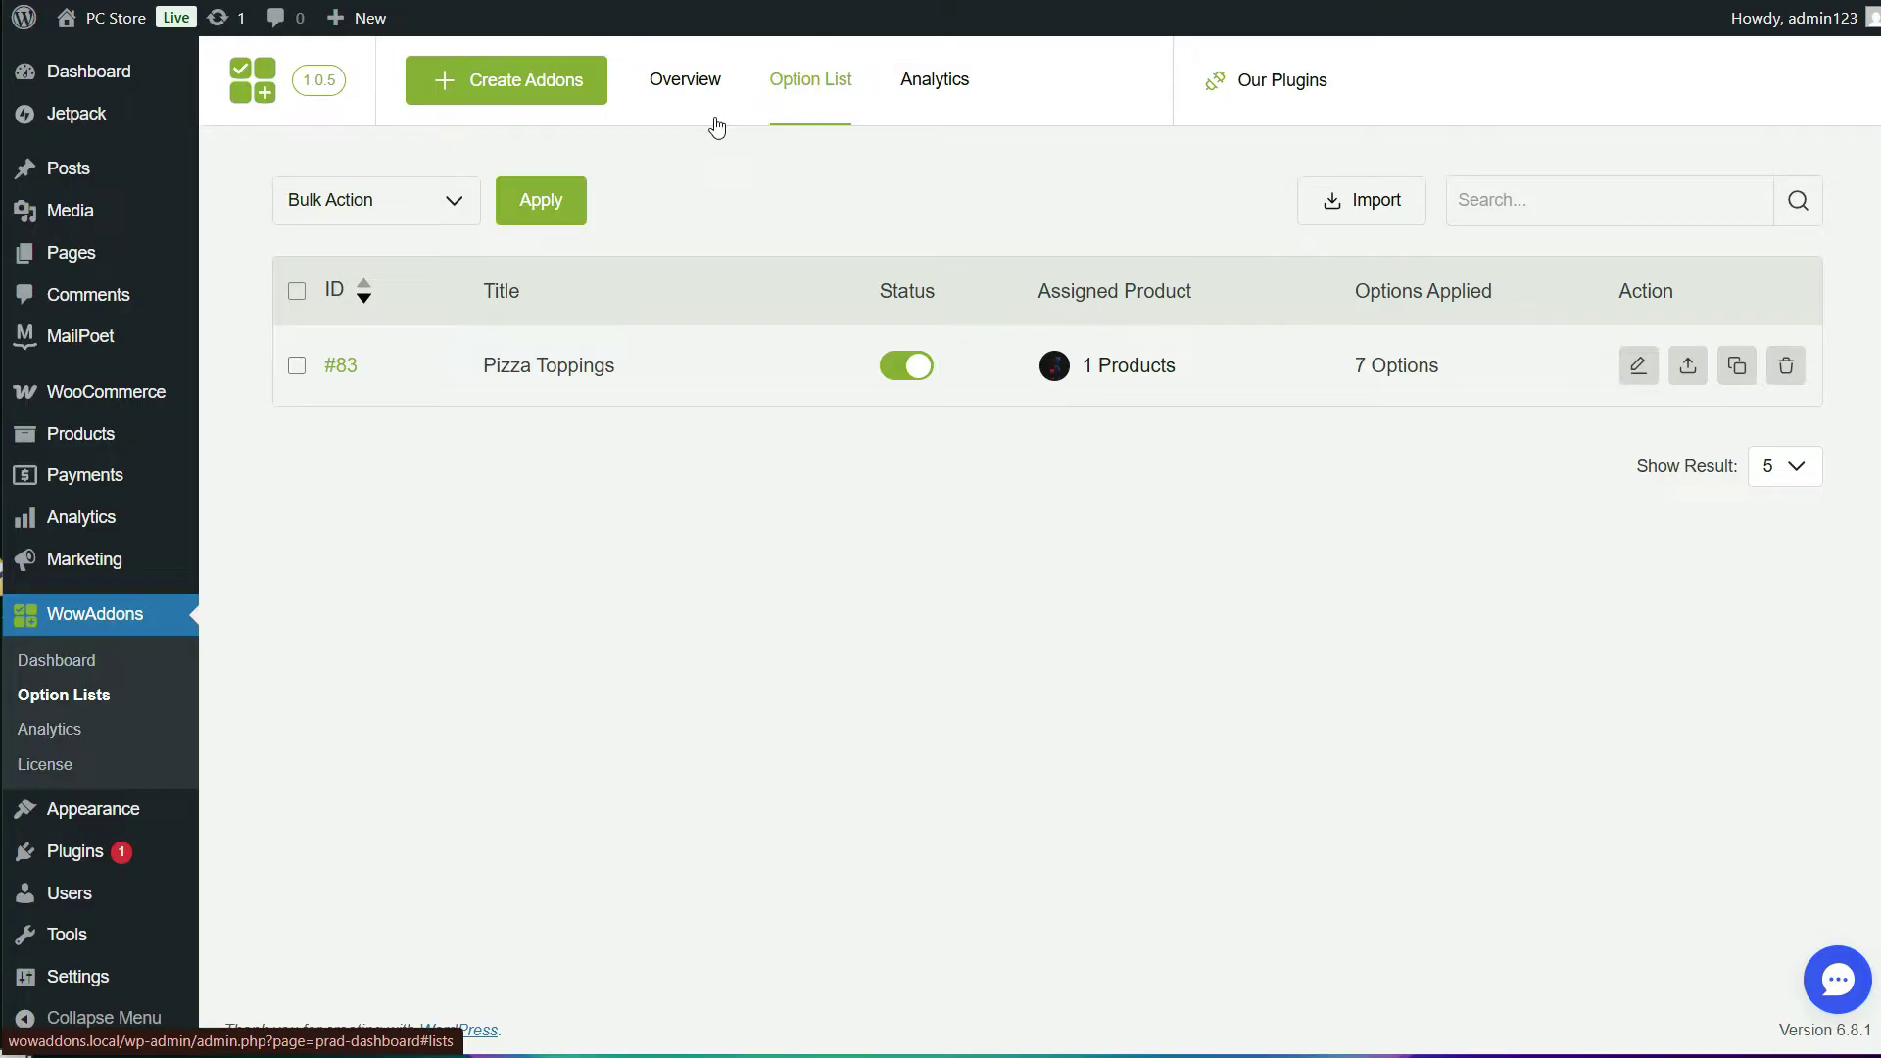
{"action": "left_click", "coordinate": [546, 106]}
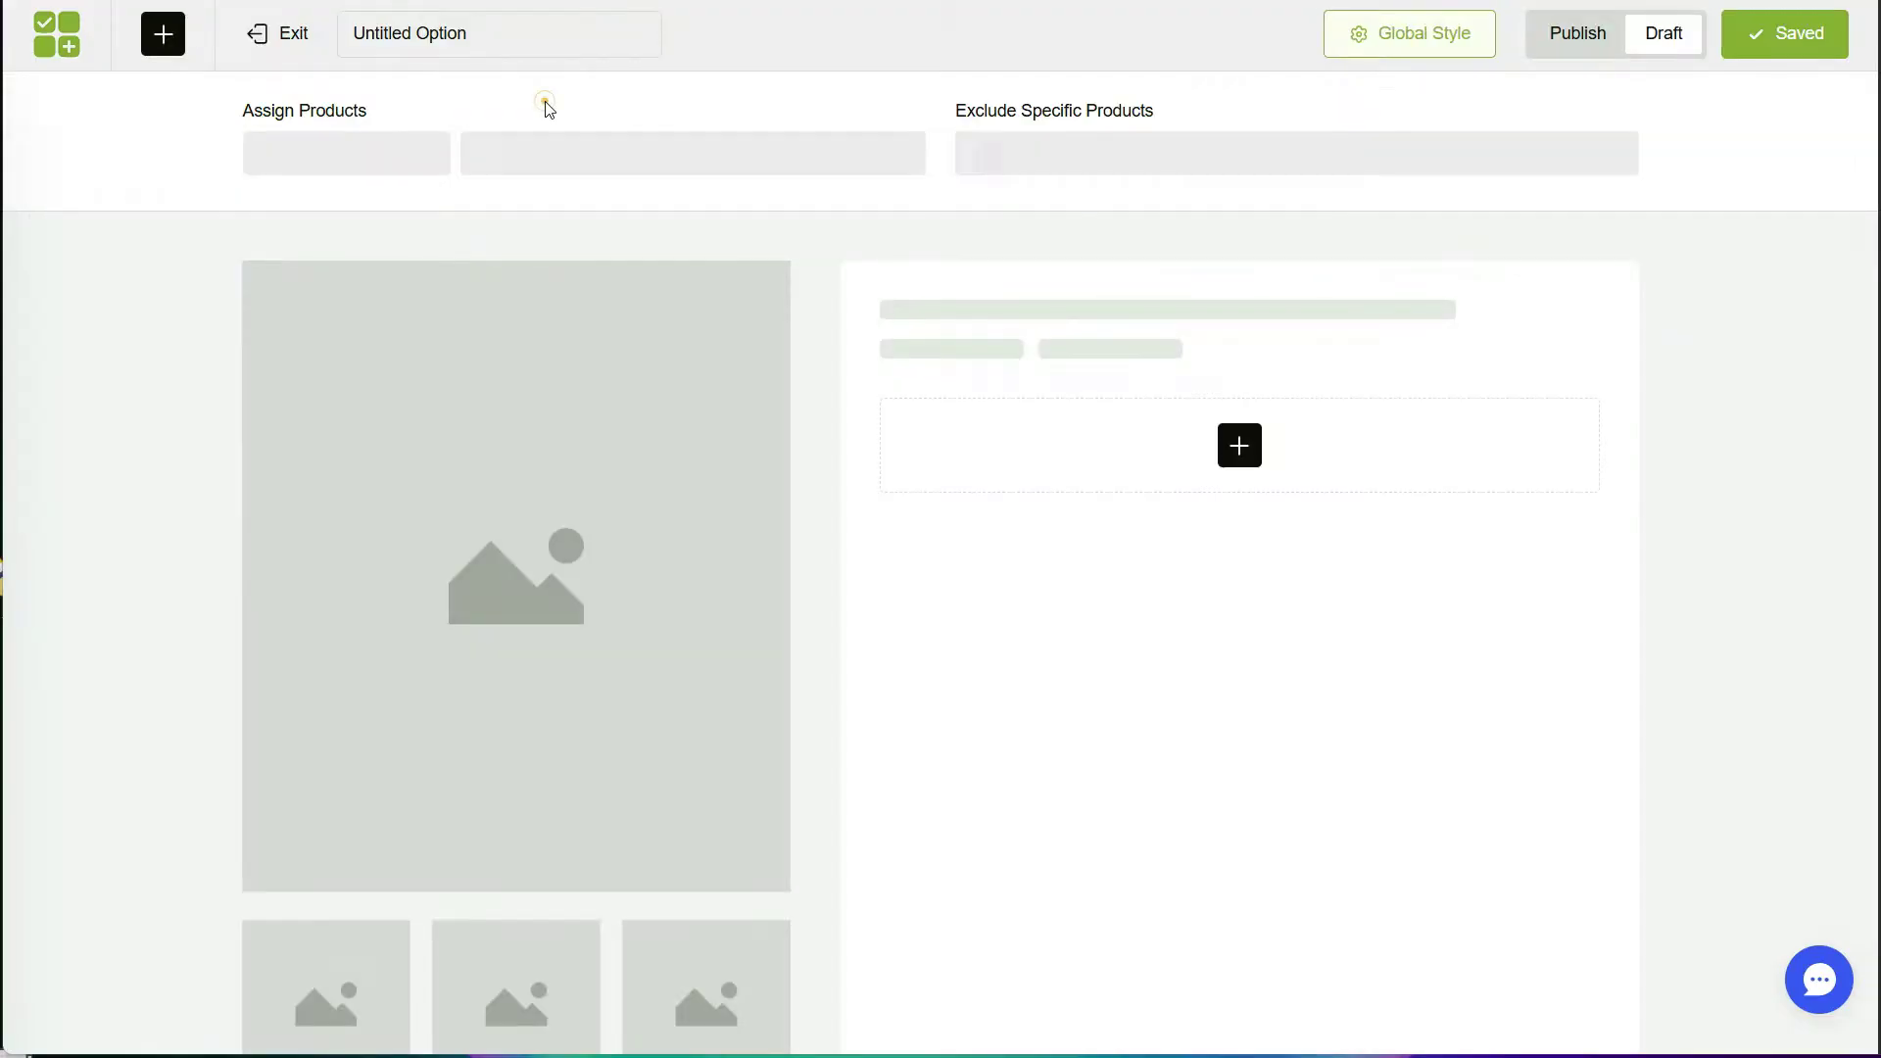
{"action": "left_click", "coordinate": [519, 40]}
{"action": "type", "text": "PC Hardware Picker"}
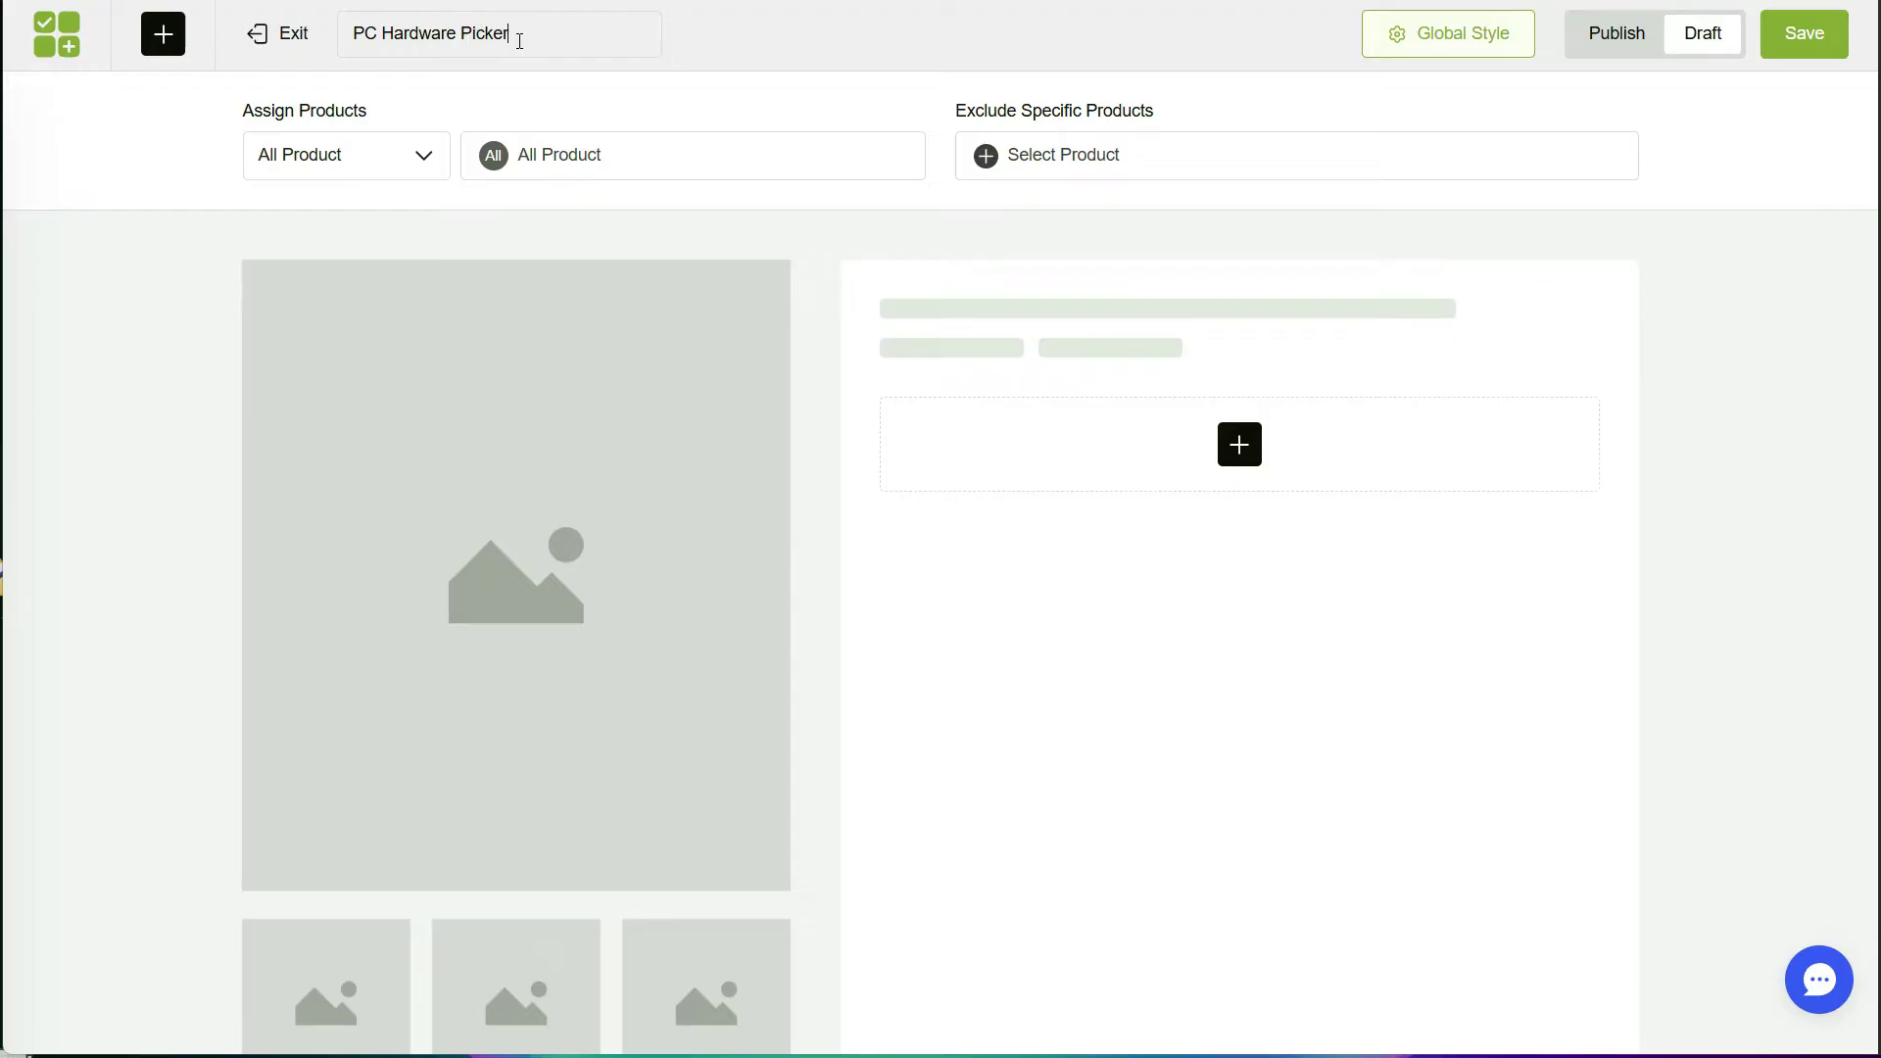
Assign the option set only to the Personal Computer [Build Yourself] product.
{"action": "left_click", "coordinate": [420, 162]}
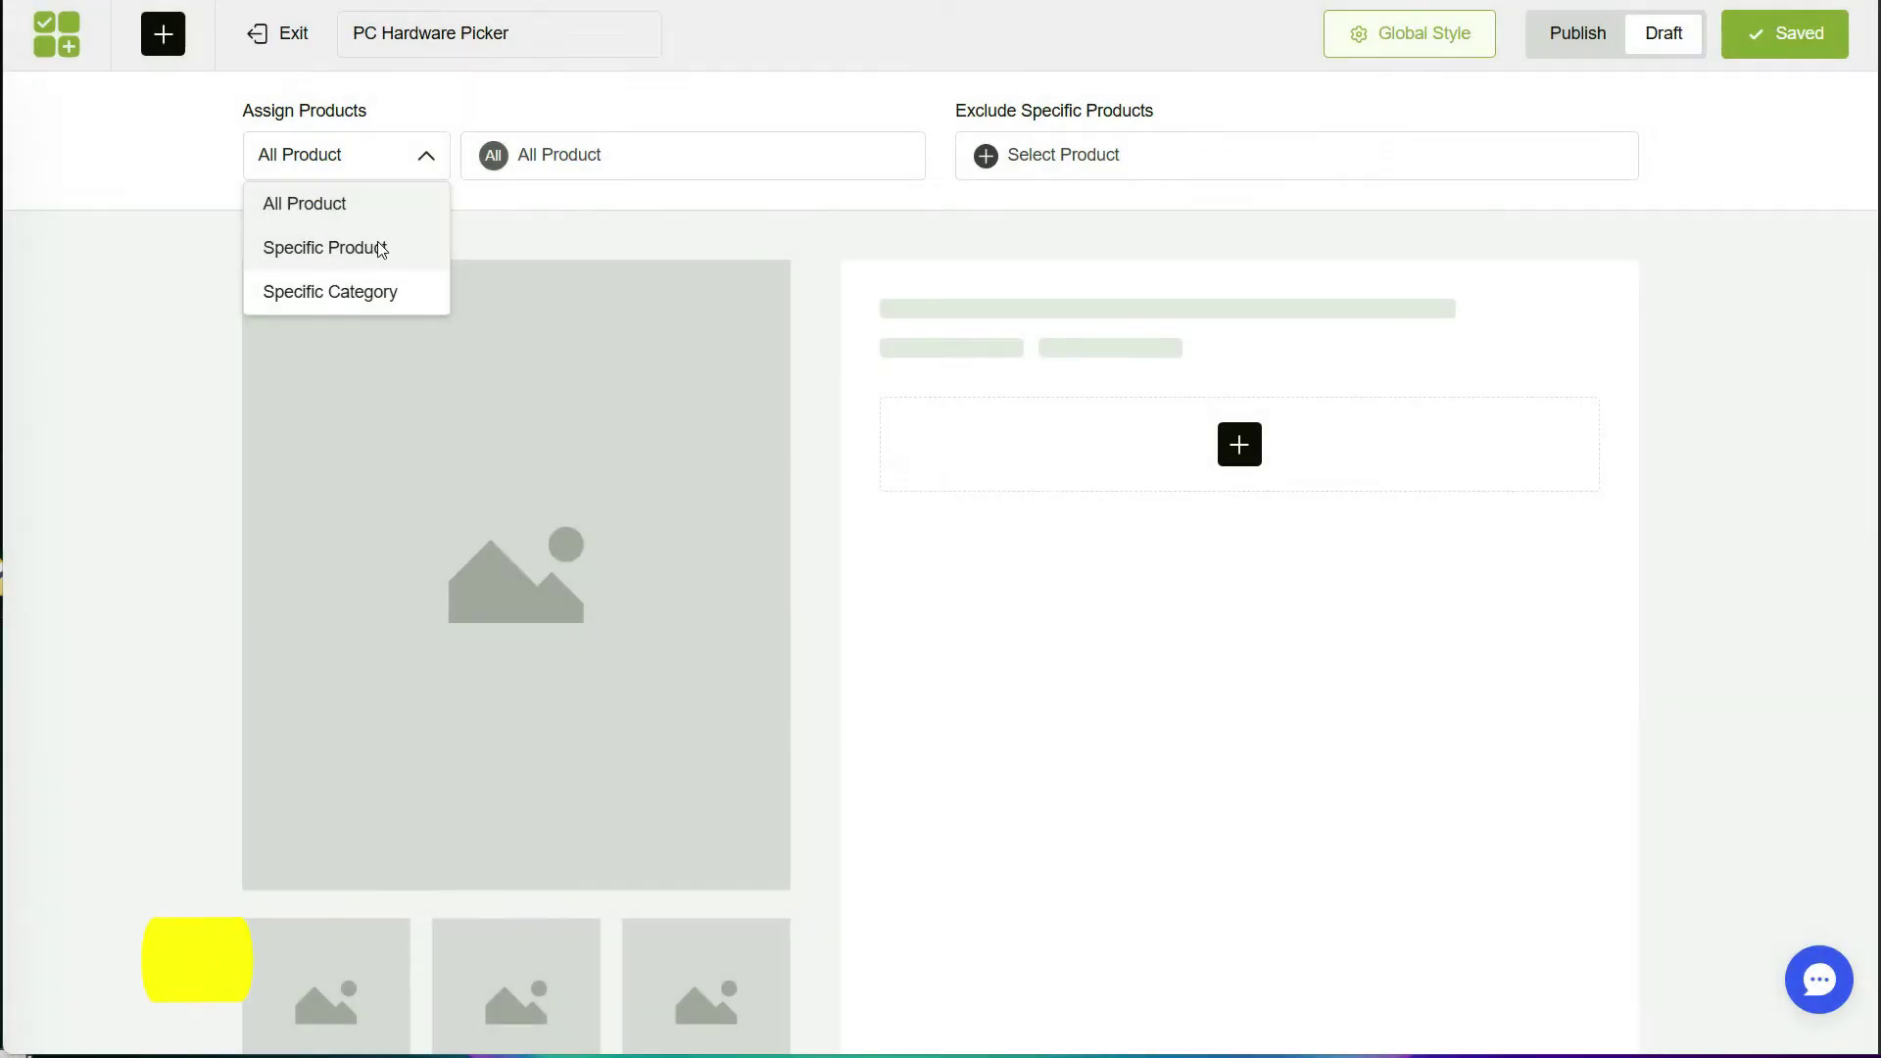
{"action": "left_click", "coordinate": [378, 245]}
{"action": "left_click", "coordinate": [489, 155]}
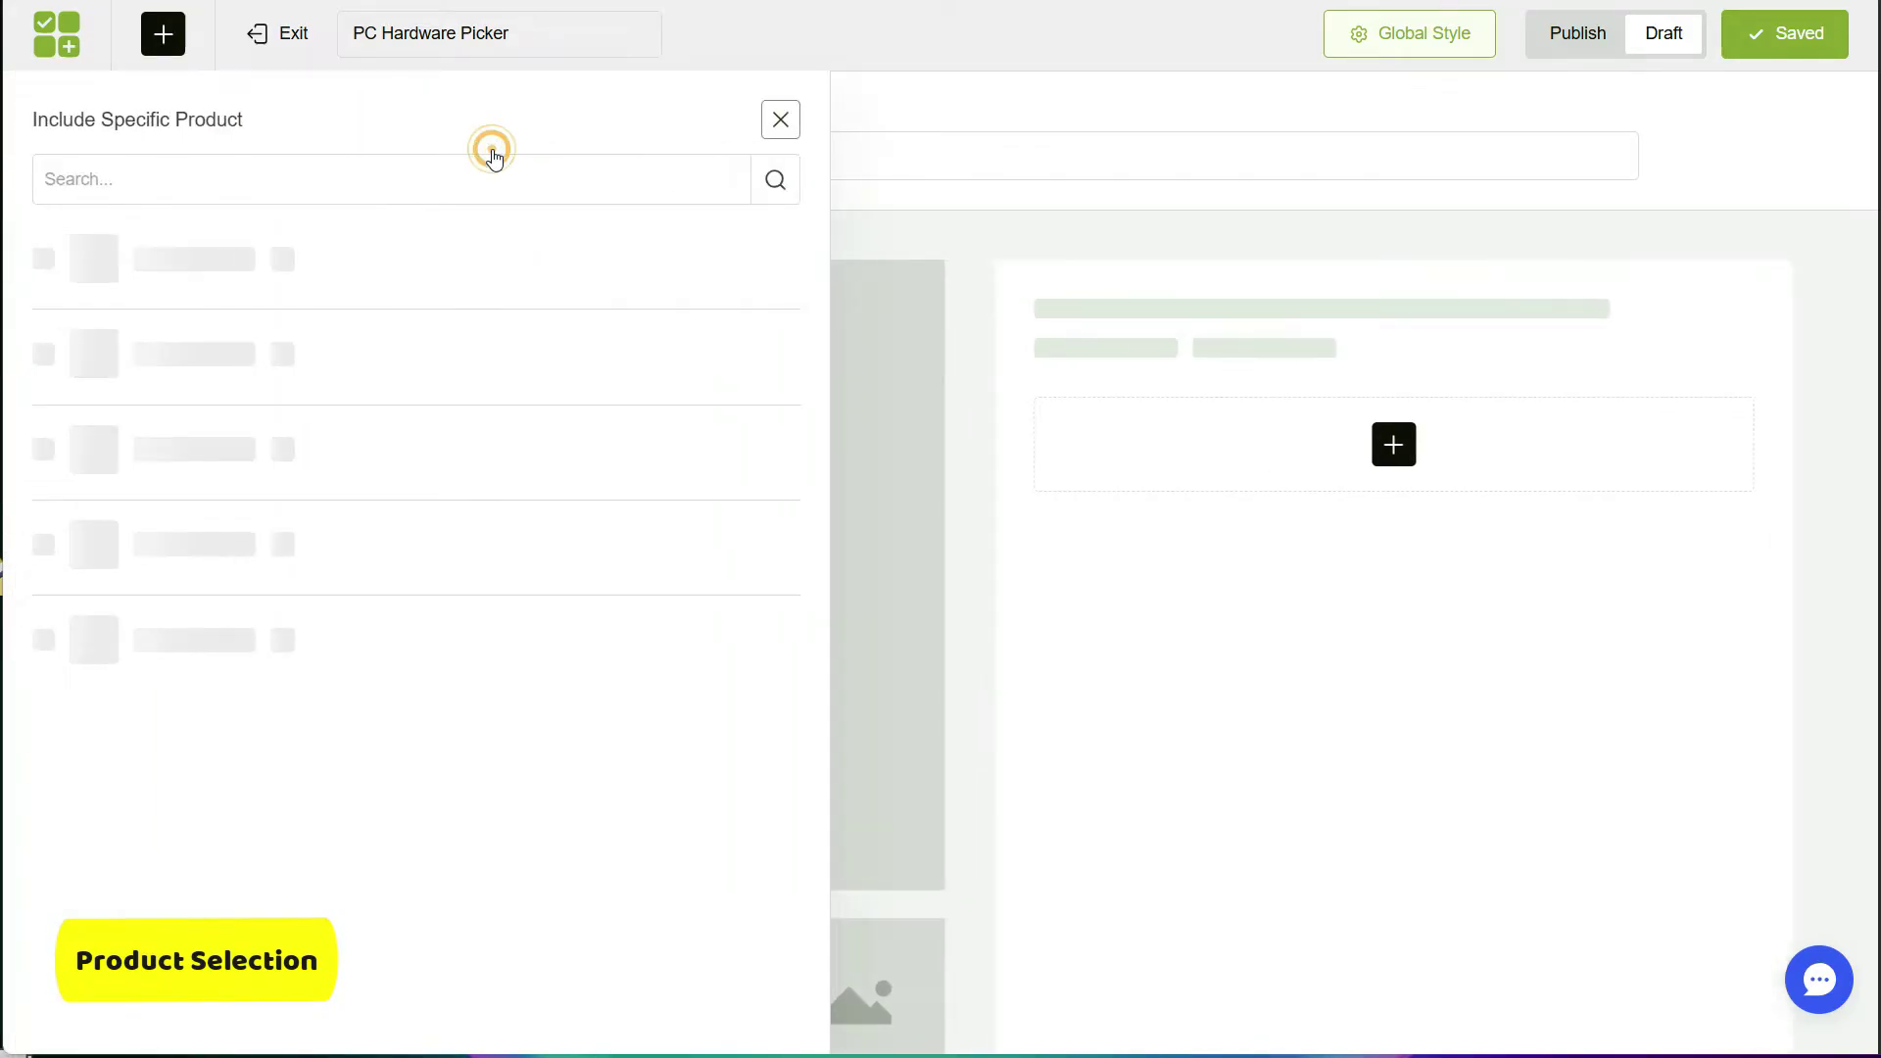
{"action": "left_click", "coordinate": [42, 348]}
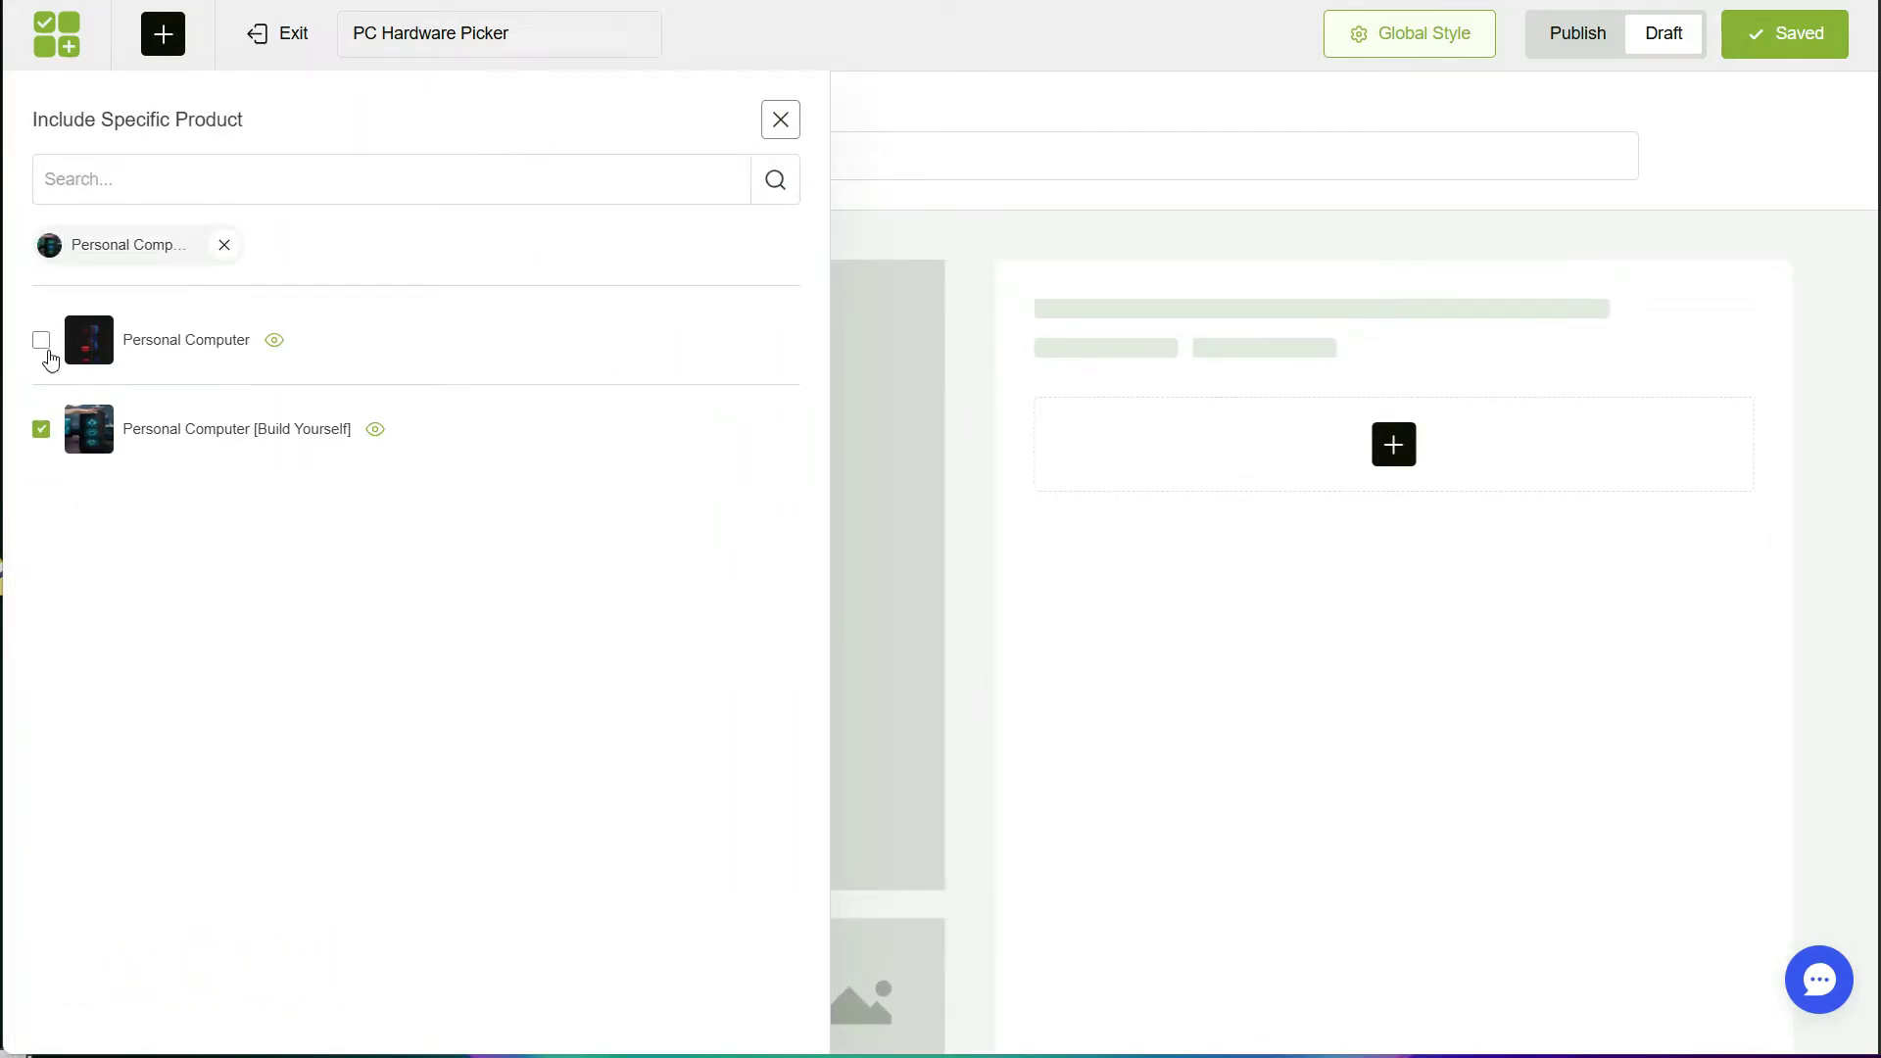
{"action": "left_click", "coordinate": [781, 121]}
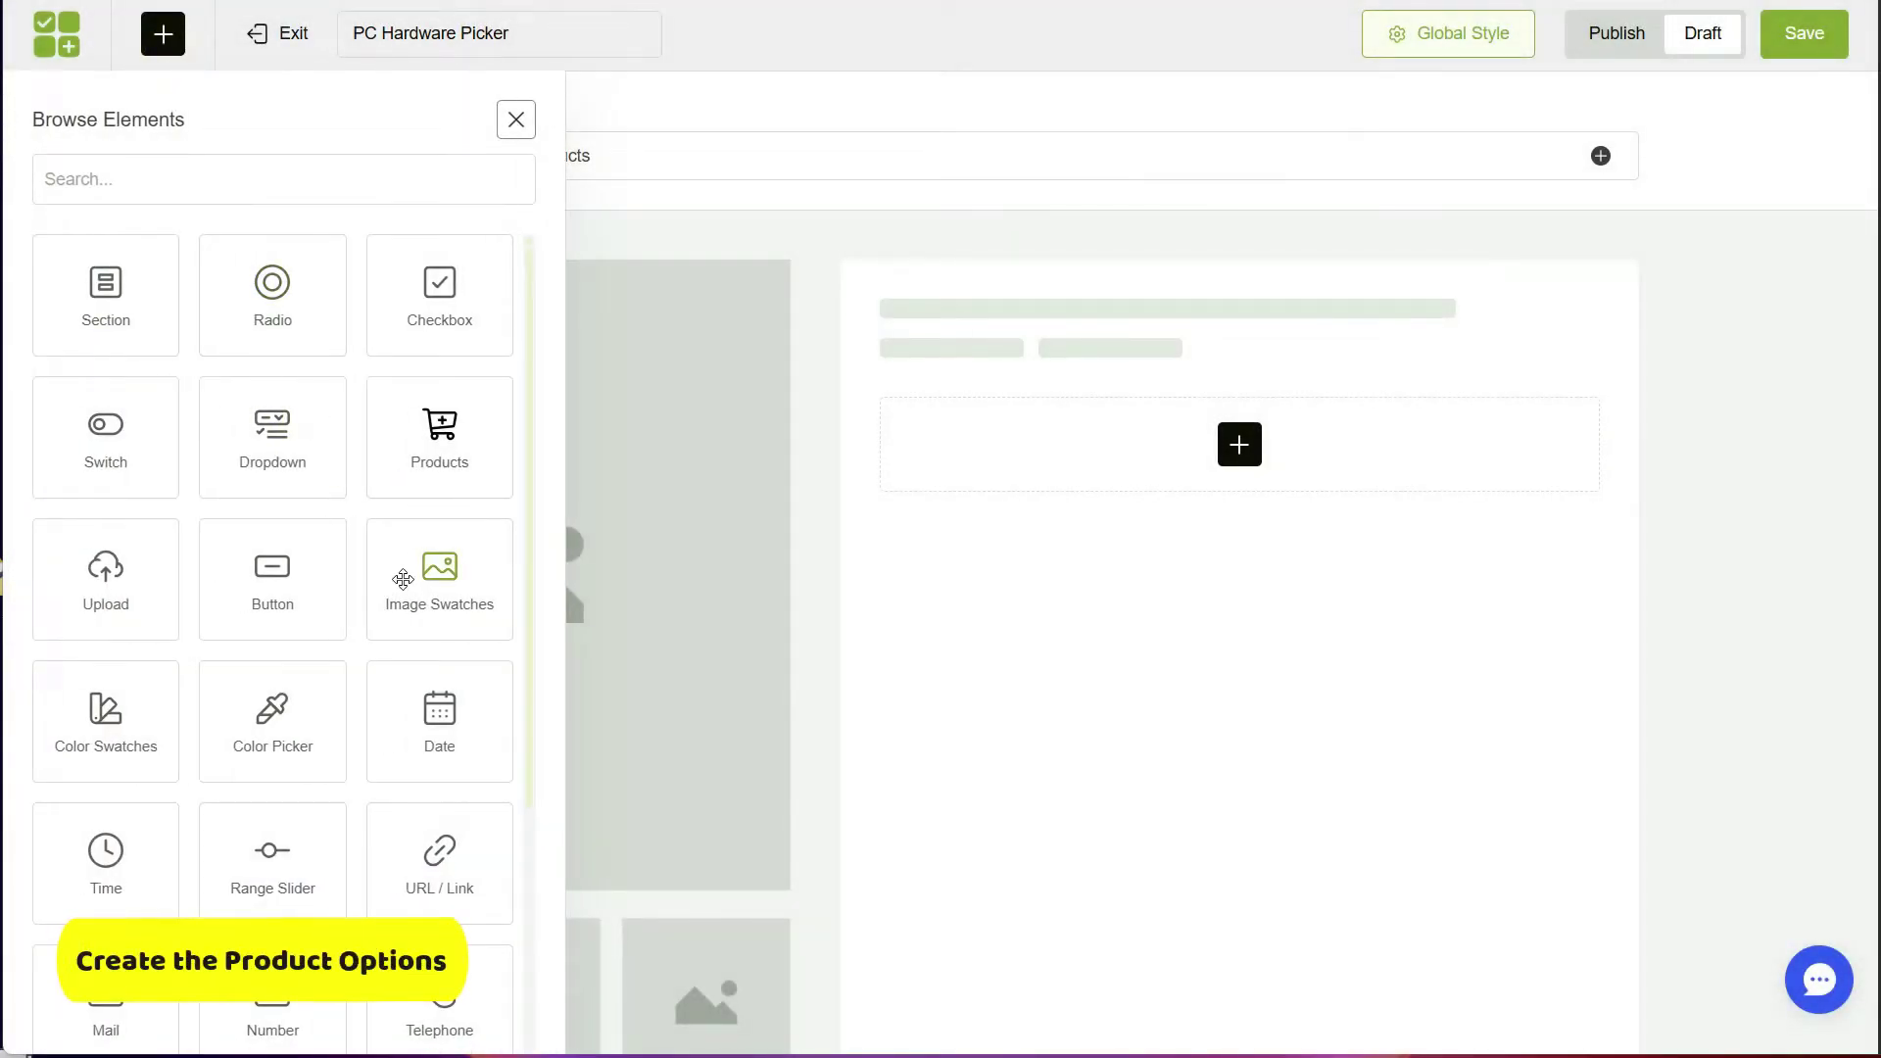
Add an Image Swatches field whose second option is AMD Ryzen 7 with a Ryzen chip picture.
{"action": "left_click_drag", "start_coordinate": [404, 580], "coordinate": [1062, 441]}
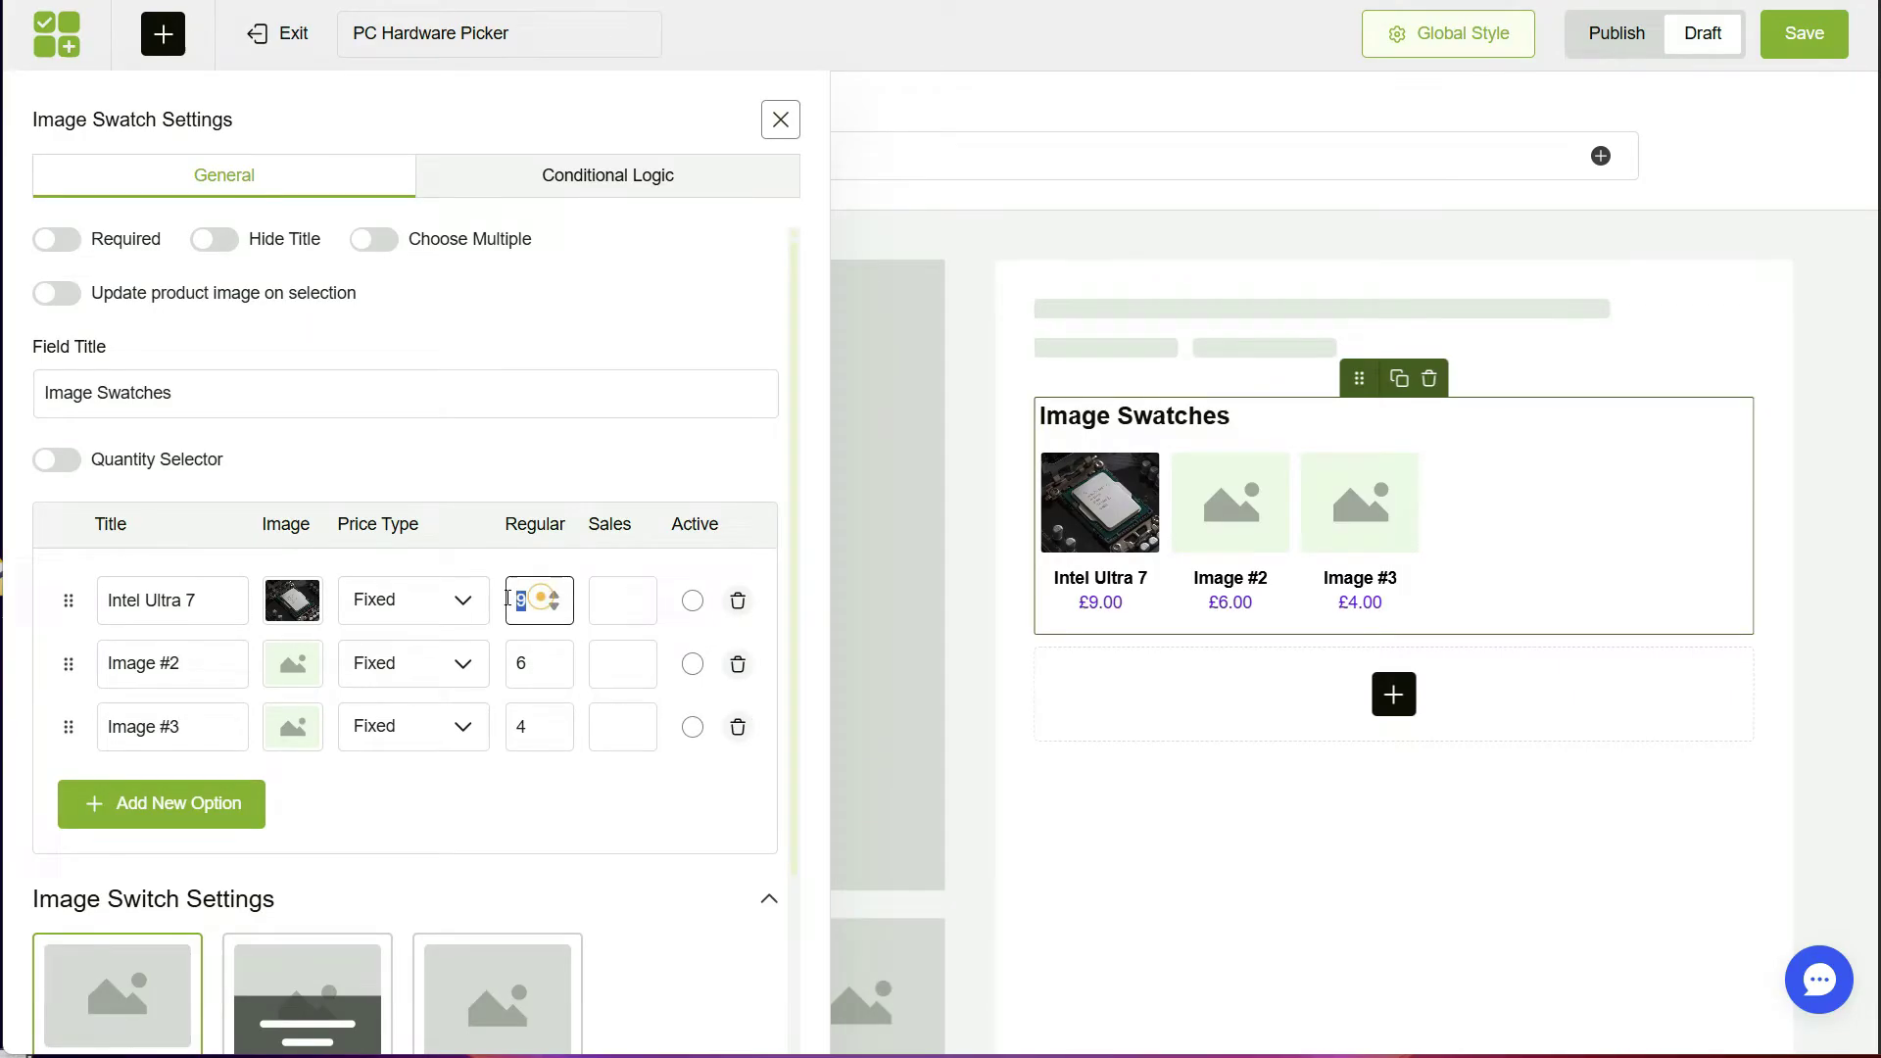
{"action": "left_click", "coordinate": [193, 659]}
{"action": "triple_click", "coordinate": [193, 659]}
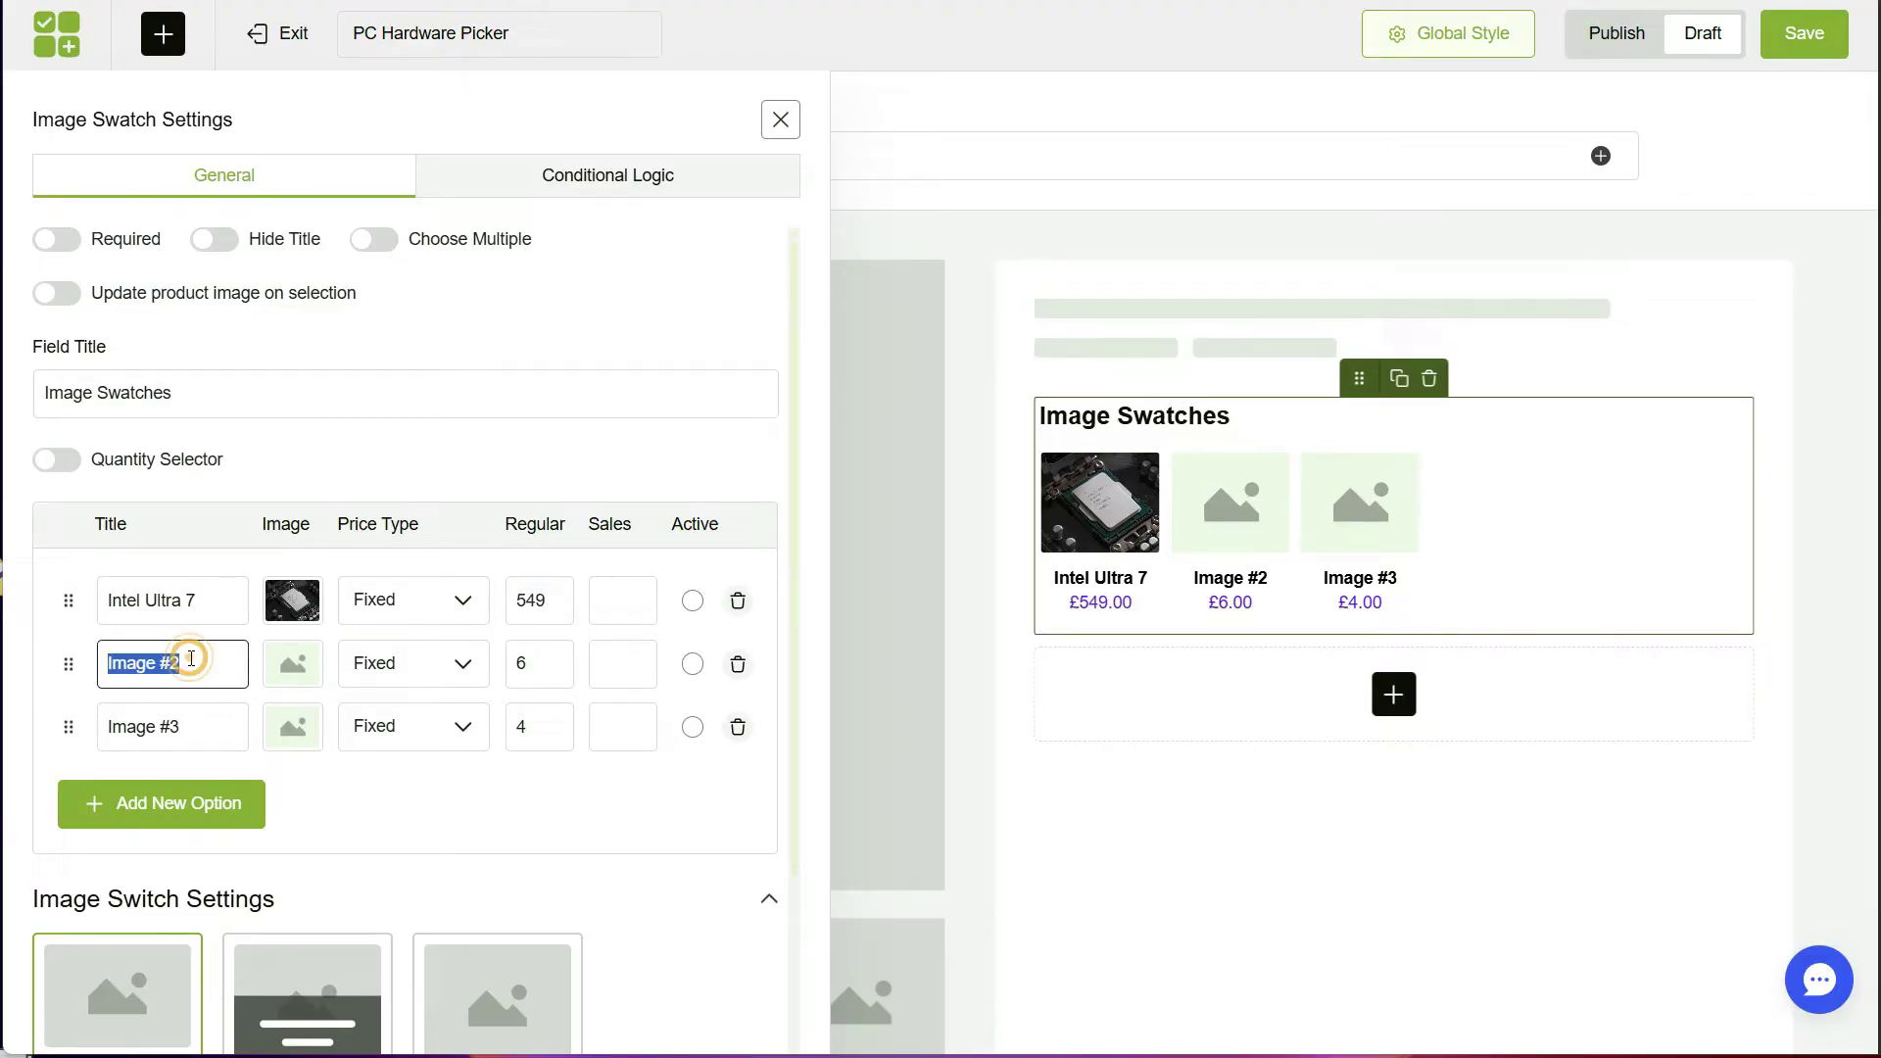
{"action": "type", "text": "AMD Ryzen 7"}
{"action": "left_click", "coordinate": [293, 664]}
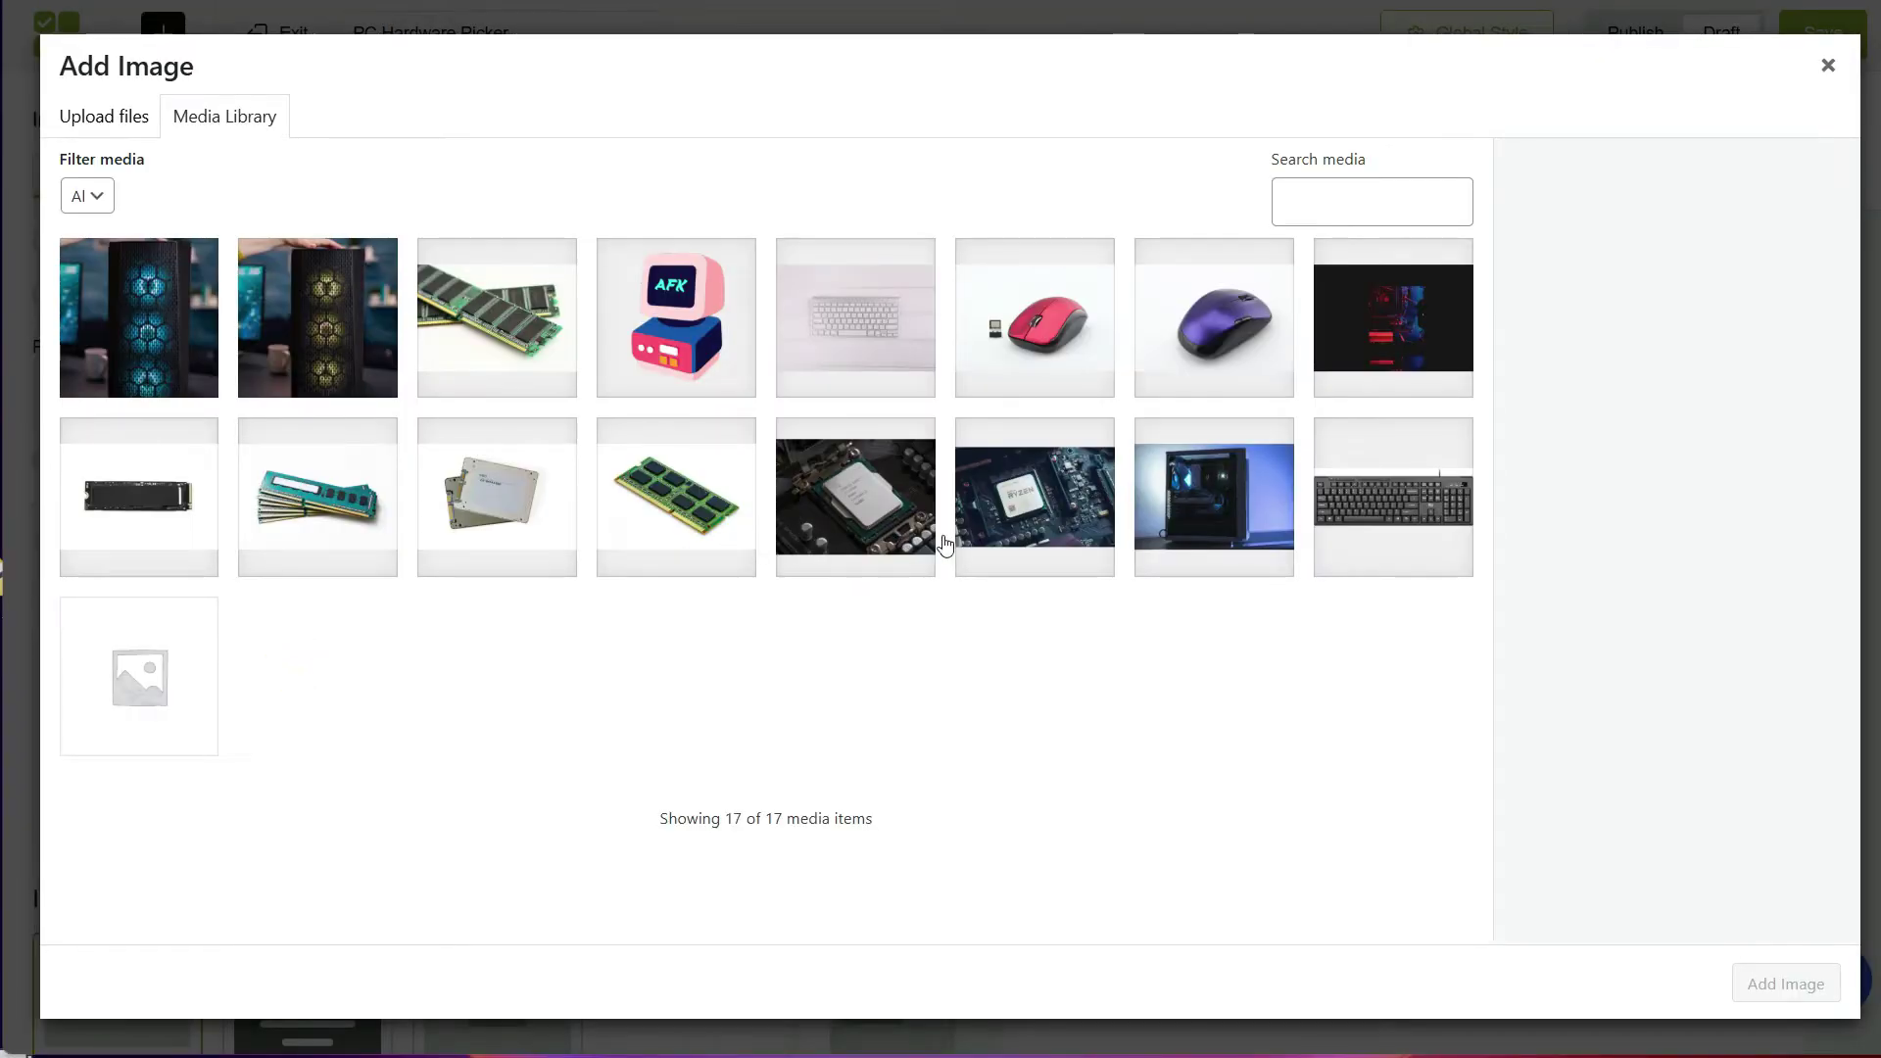
{"action": "left_click", "coordinate": [995, 534]}
{"action": "left_click", "coordinate": [1759, 980]}
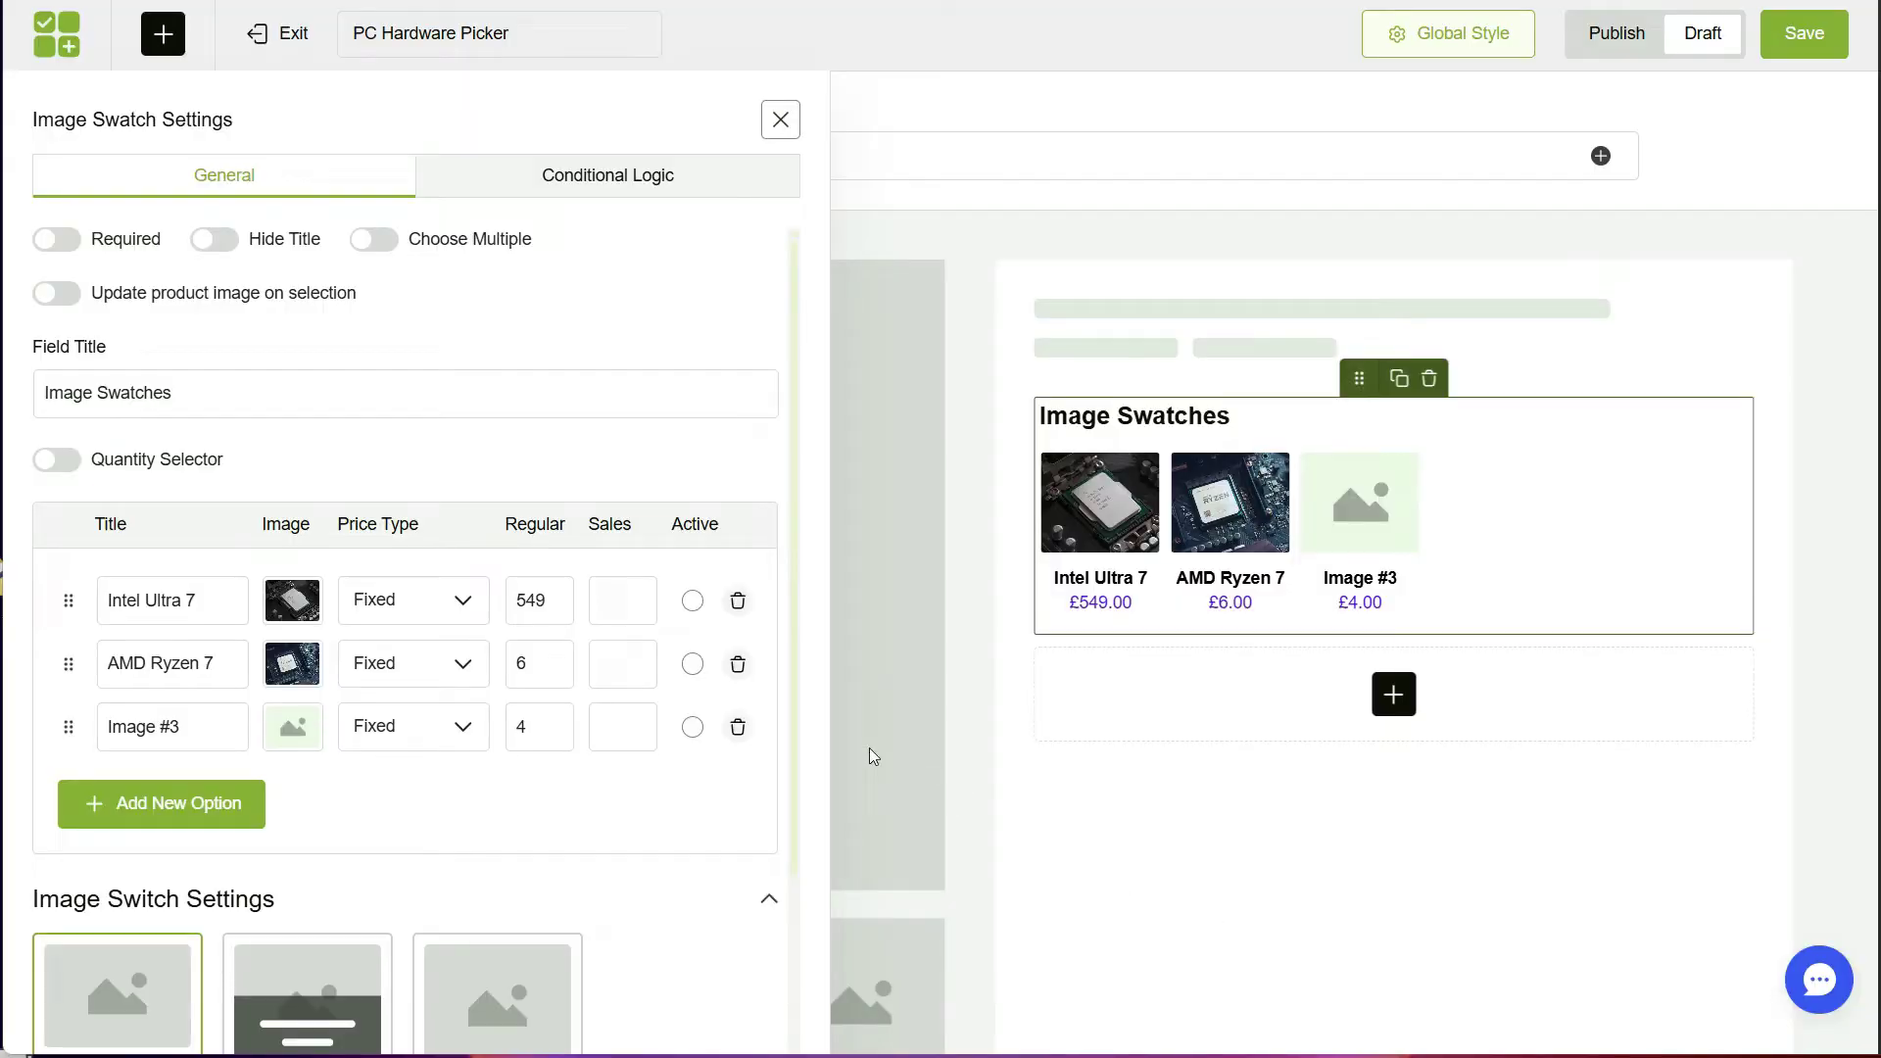
Price AMD Ryzen 7 at £349, remove Image #3, and title the field 'Processor Type'.
{"action": "double_click", "coordinate": [537, 676]}
{"action": "type", "text": "349"}
{"action": "left_click", "coordinate": [737, 728]}
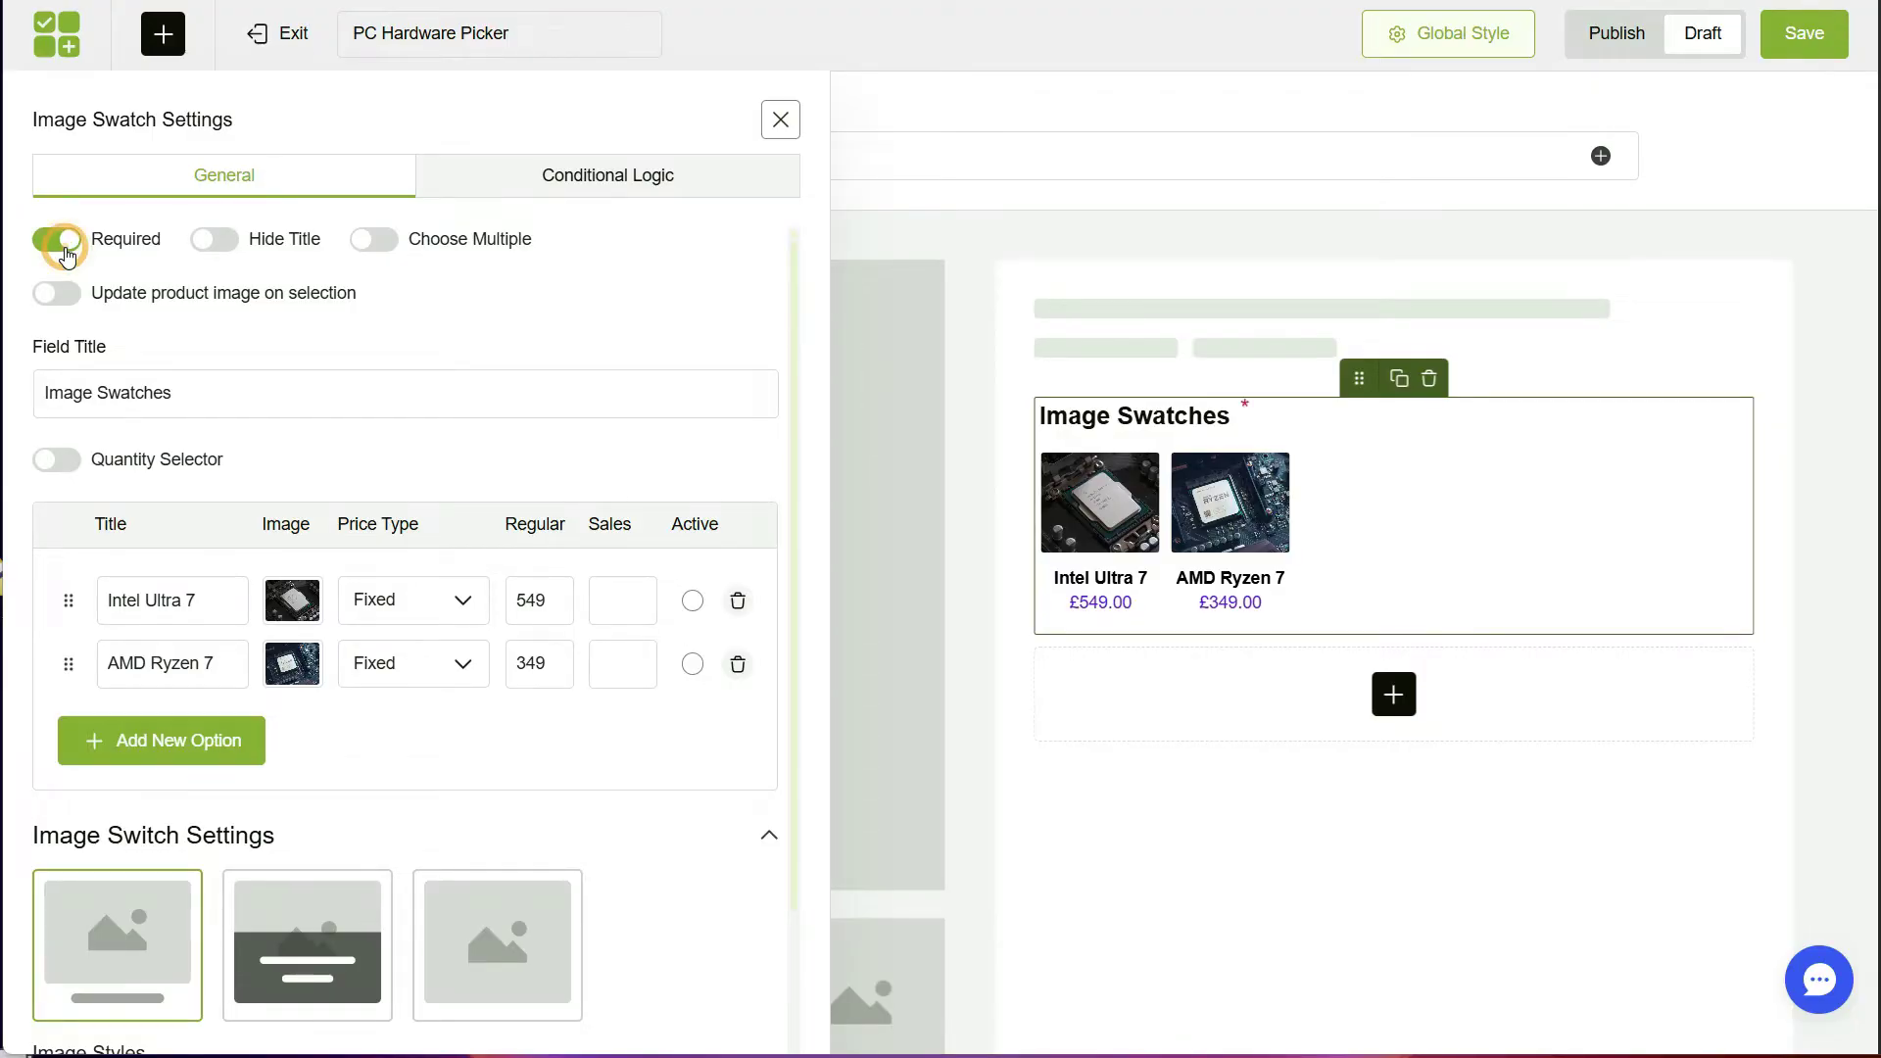
{"action": "triple_click", "coordinate": [360, 397]}
{"action": "type", "text": "Processor Type"}
{"action": "scroll", "coordinate": [362, 445], "scroll_direction": "down", "scroll_amount": 3}
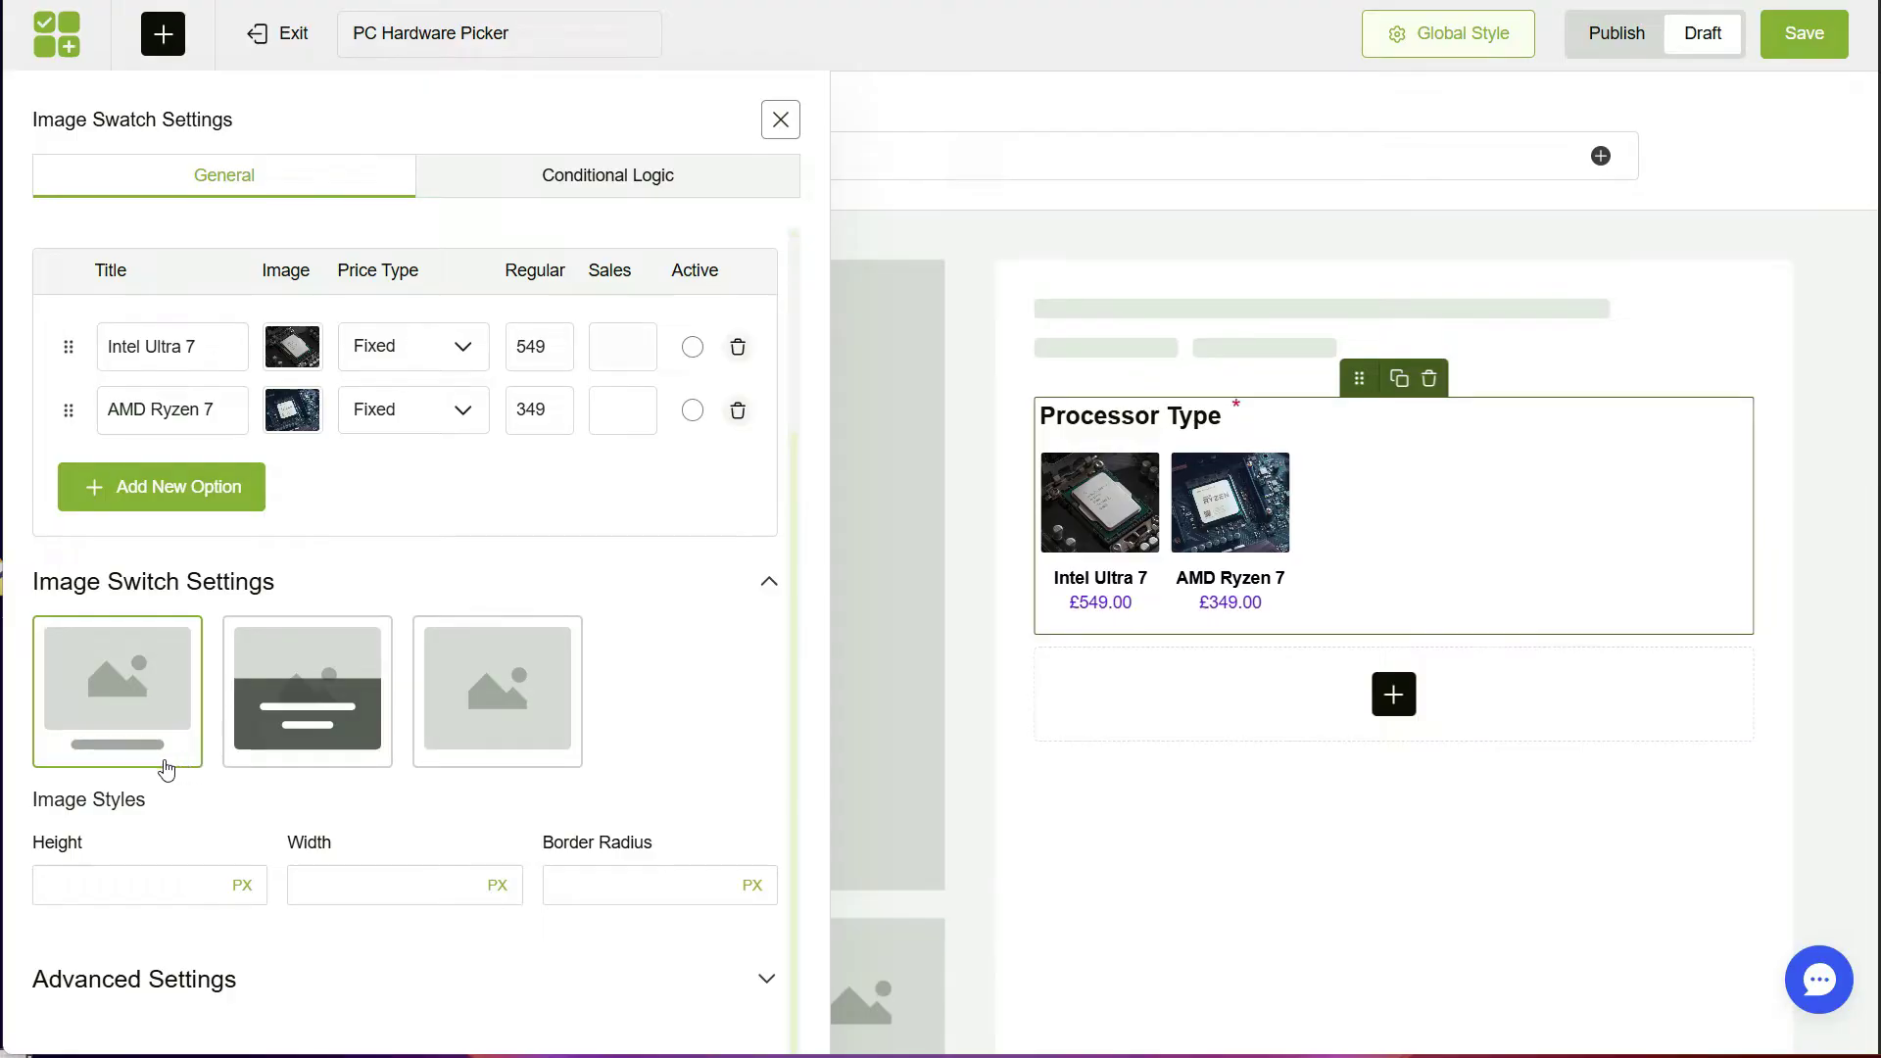
Add a required image swatch field titled 'RAM Capacity' below Processor Type.
{"action": "left_click", "coordinate": [1407, 702]}
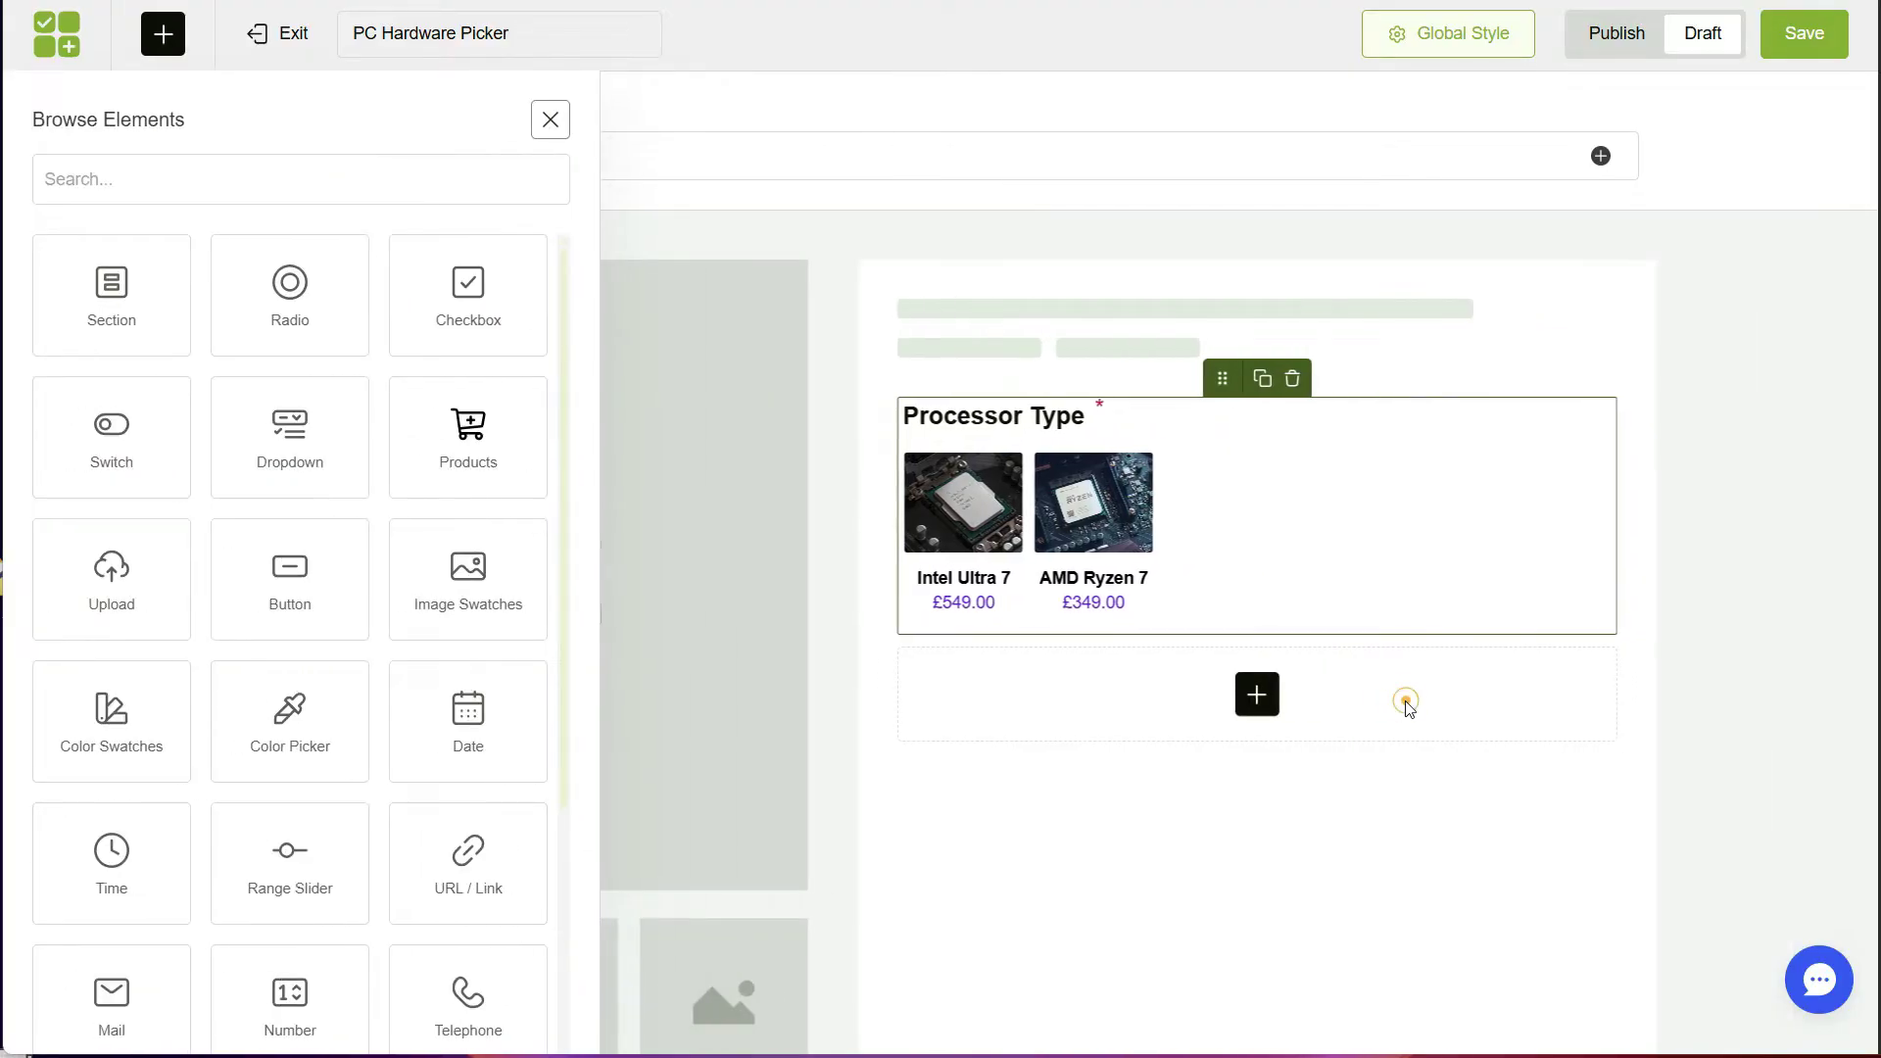
{"action": "left_click_drag", "start_coordinate": [447, 565], "coordinate": [1124, 674]}
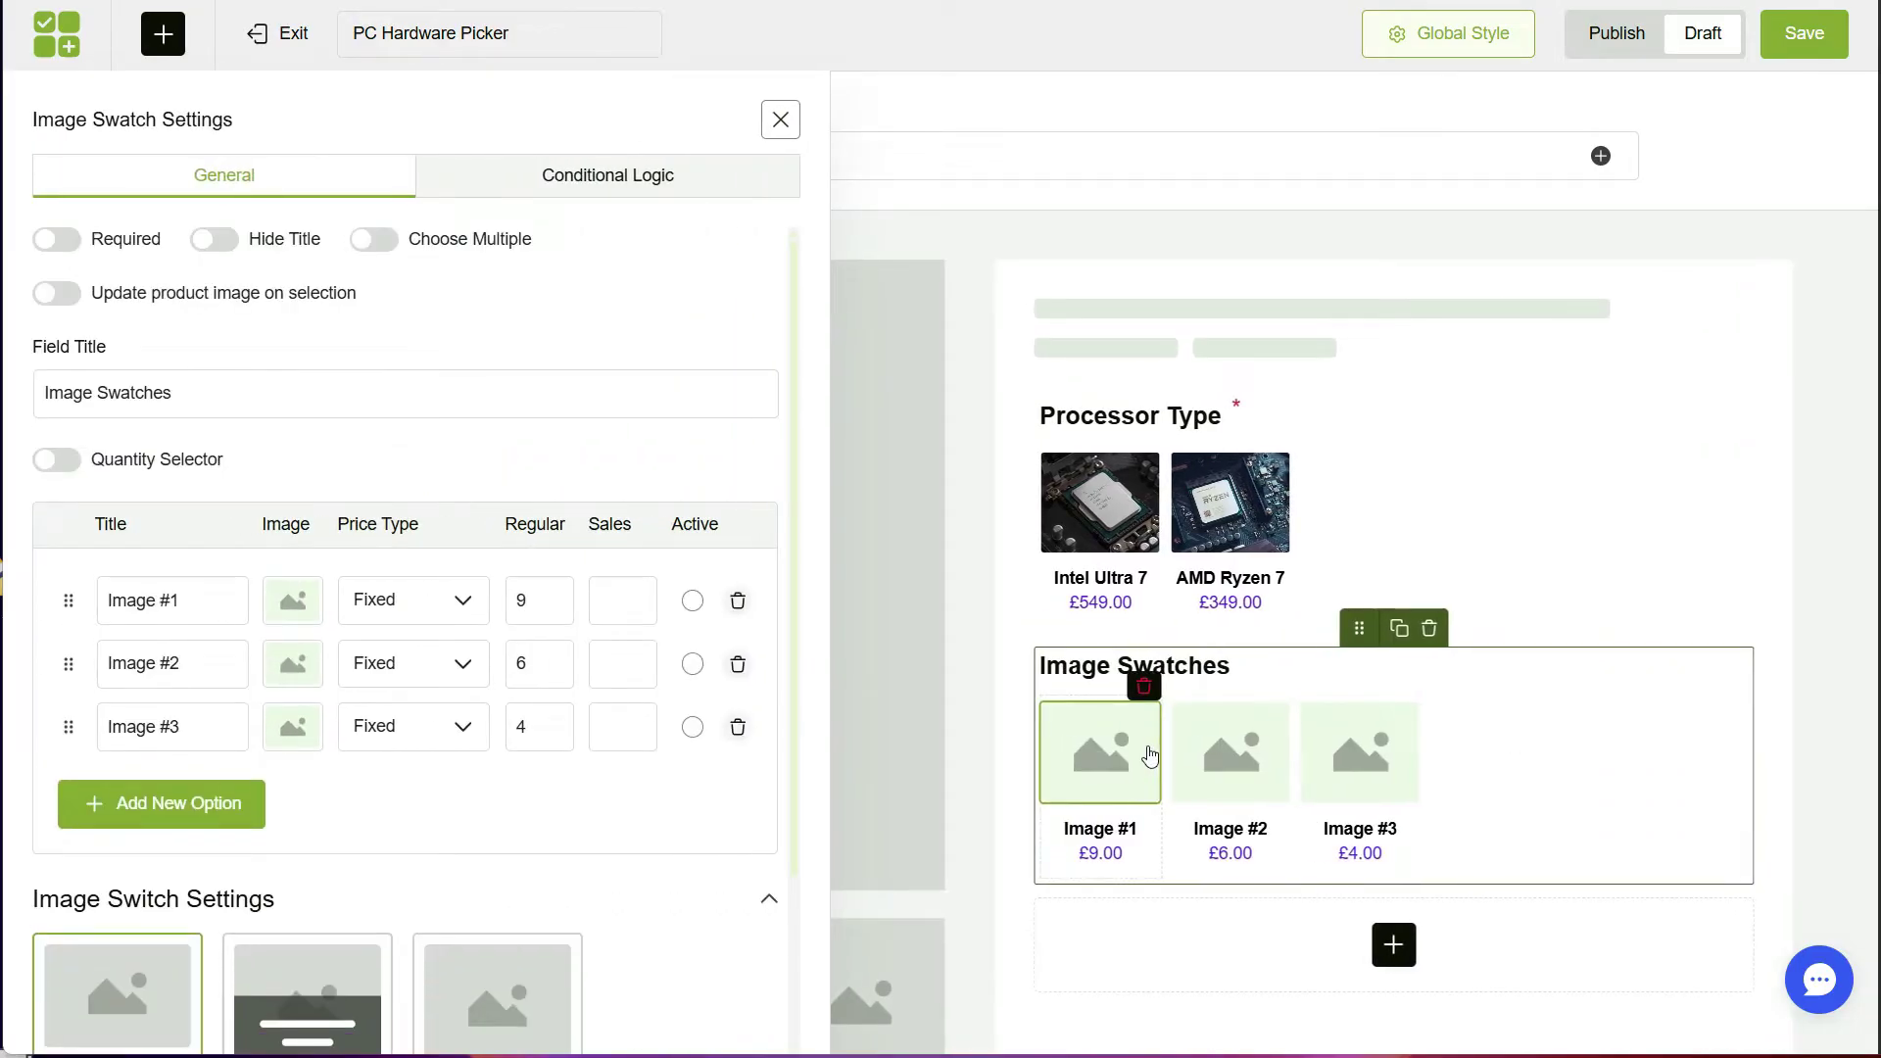
{"action": "left_click", "coordinate": [70, 242]}
{"action": "triple_click", "coordinate": [195, 403]}
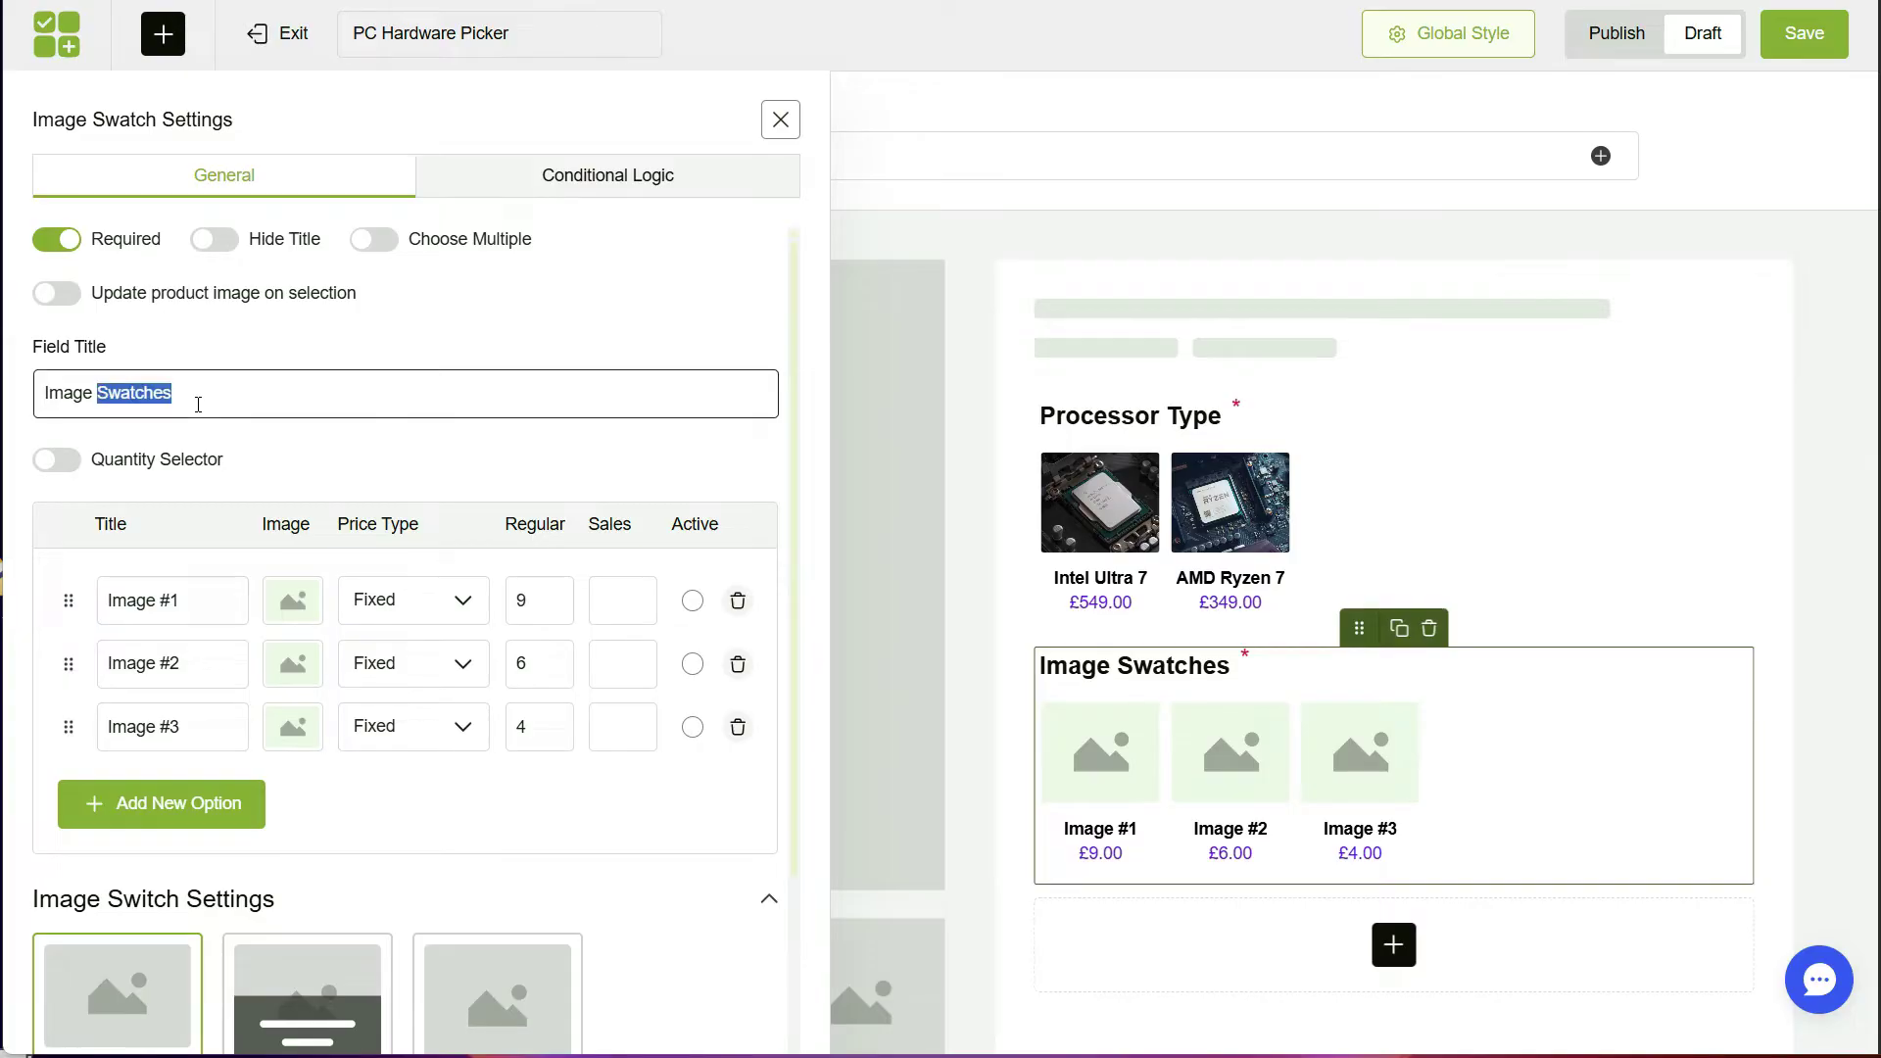
{"action": "type", "text": "RAM Capacity"}
Give the 8GB DDR5 option the green RAM stick picture.
{"action": "triple_click", "coordinate": [210, 605]}
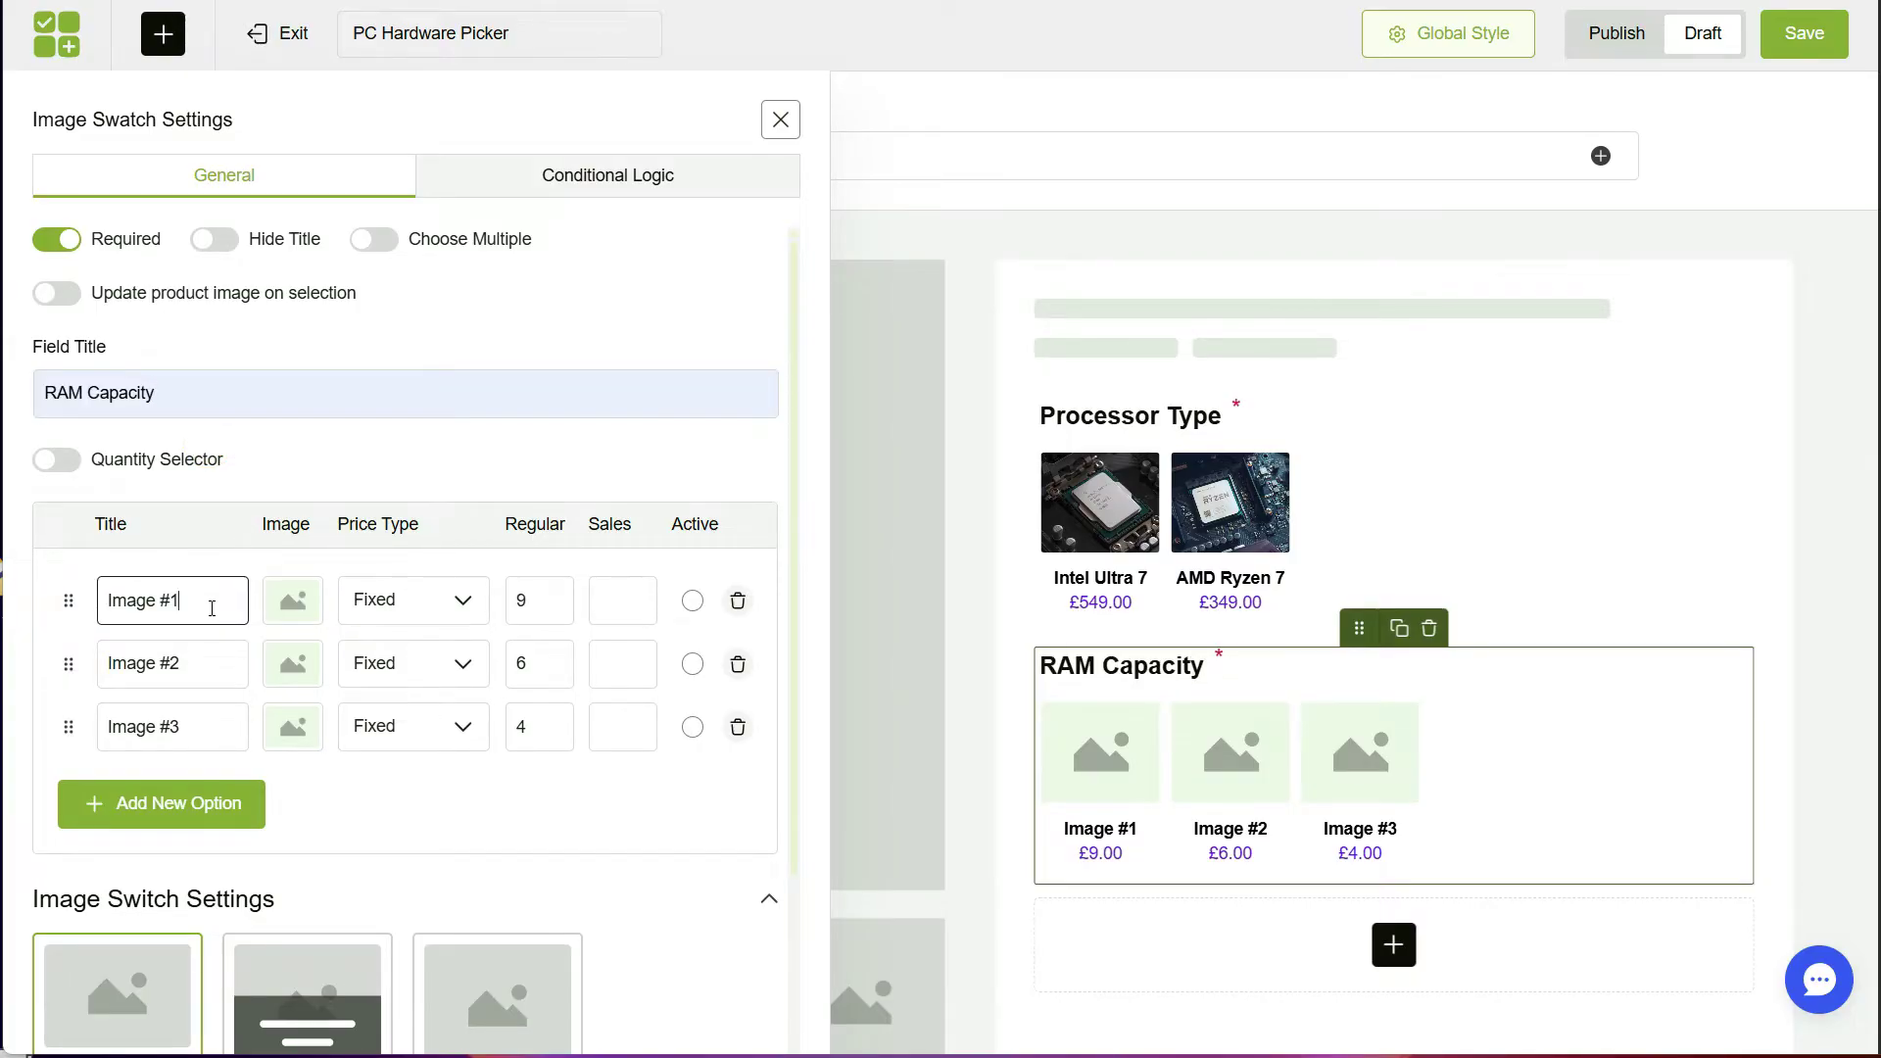
{"action": "left_click", "coordinate": [292, 602]}
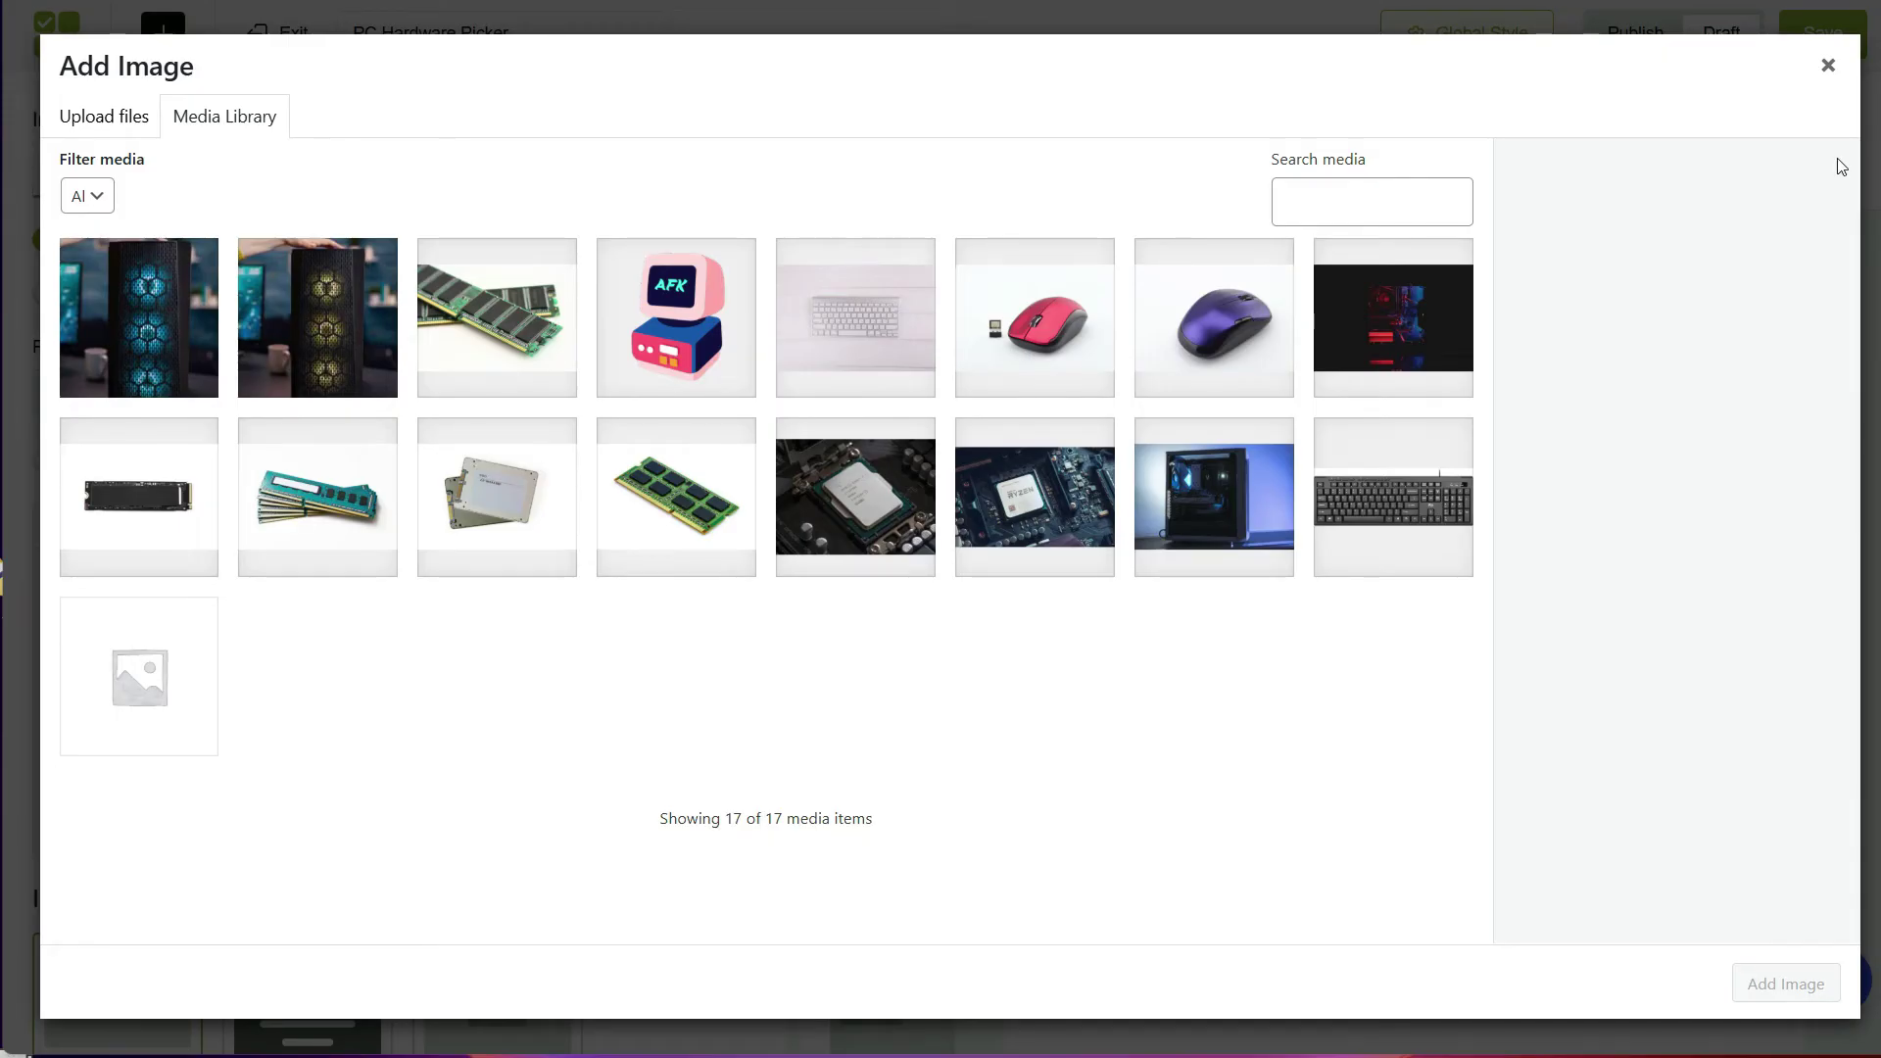
{"action": "left_click", "coordinate": [1827, 66]}
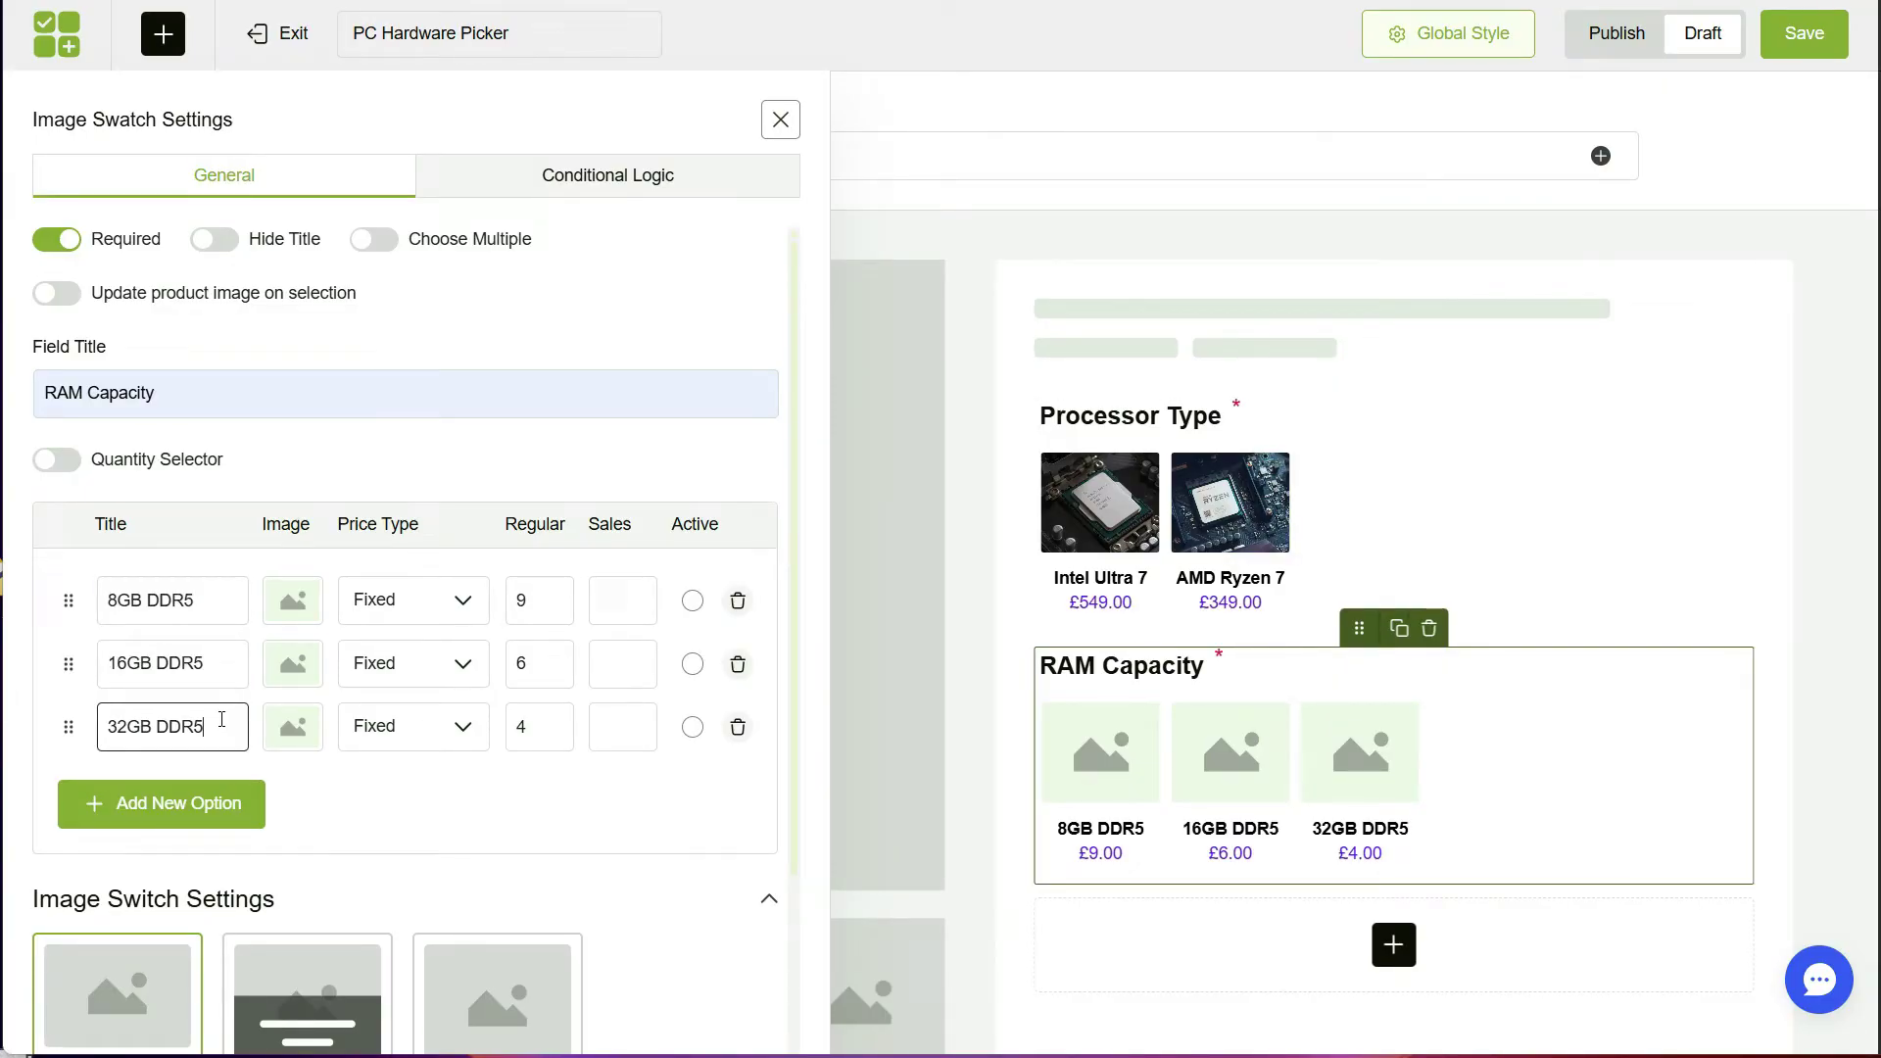
{"action": "left_click", "coordinate": [285, 615]}
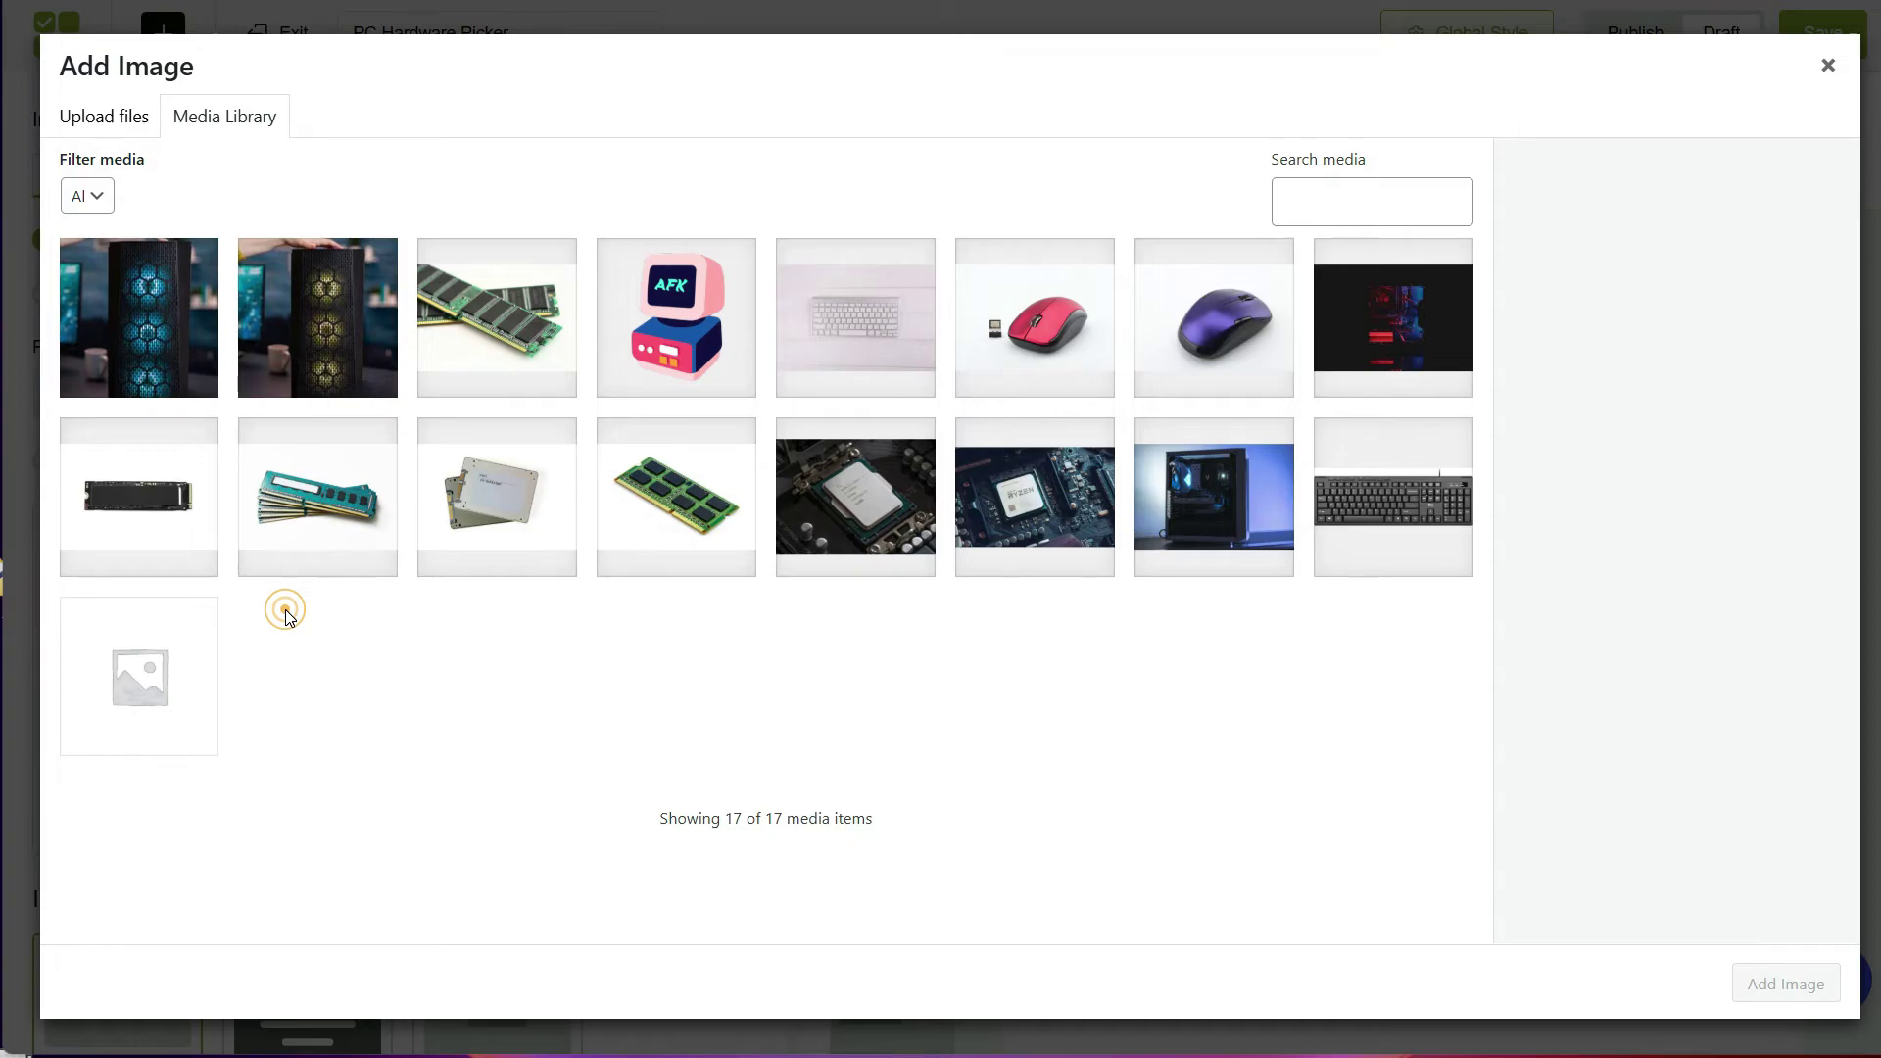
{"action": "left_click", "coordinate": [681, 520]}
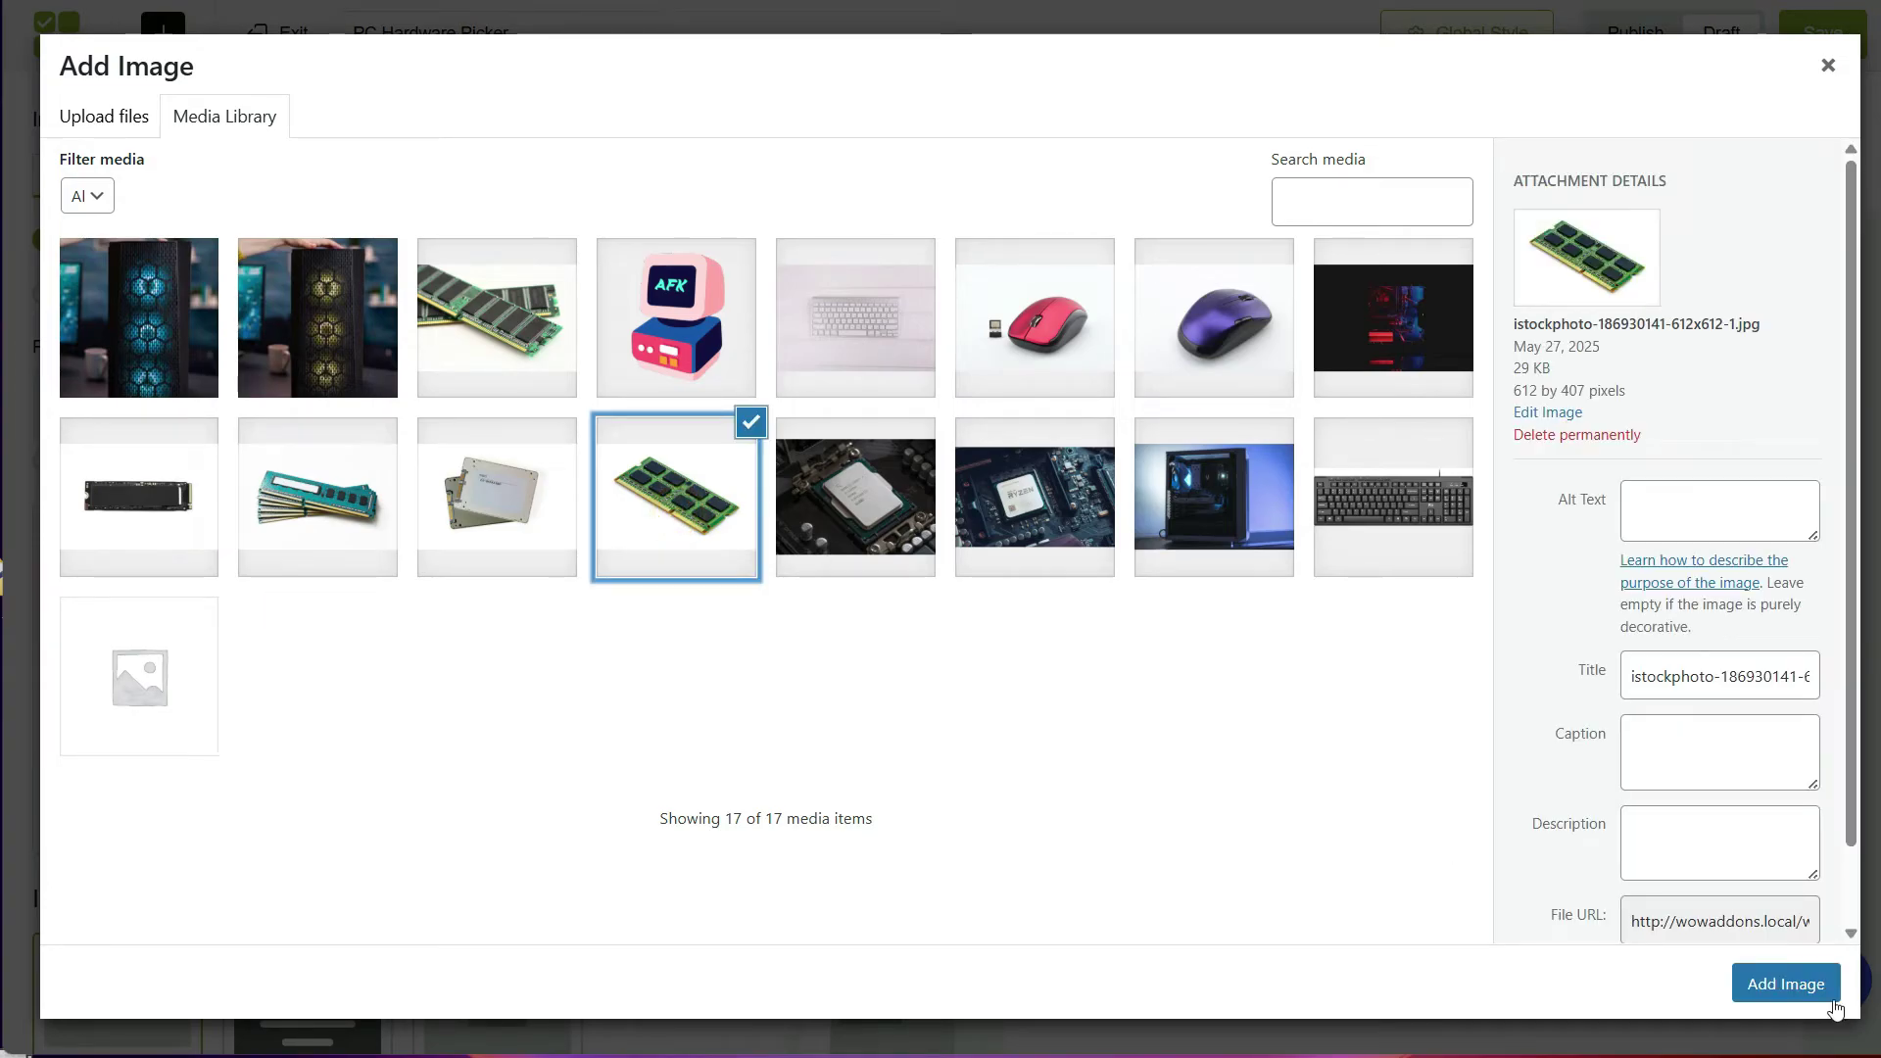
{"action": "left_click", "coordinate": [1785, 984]}
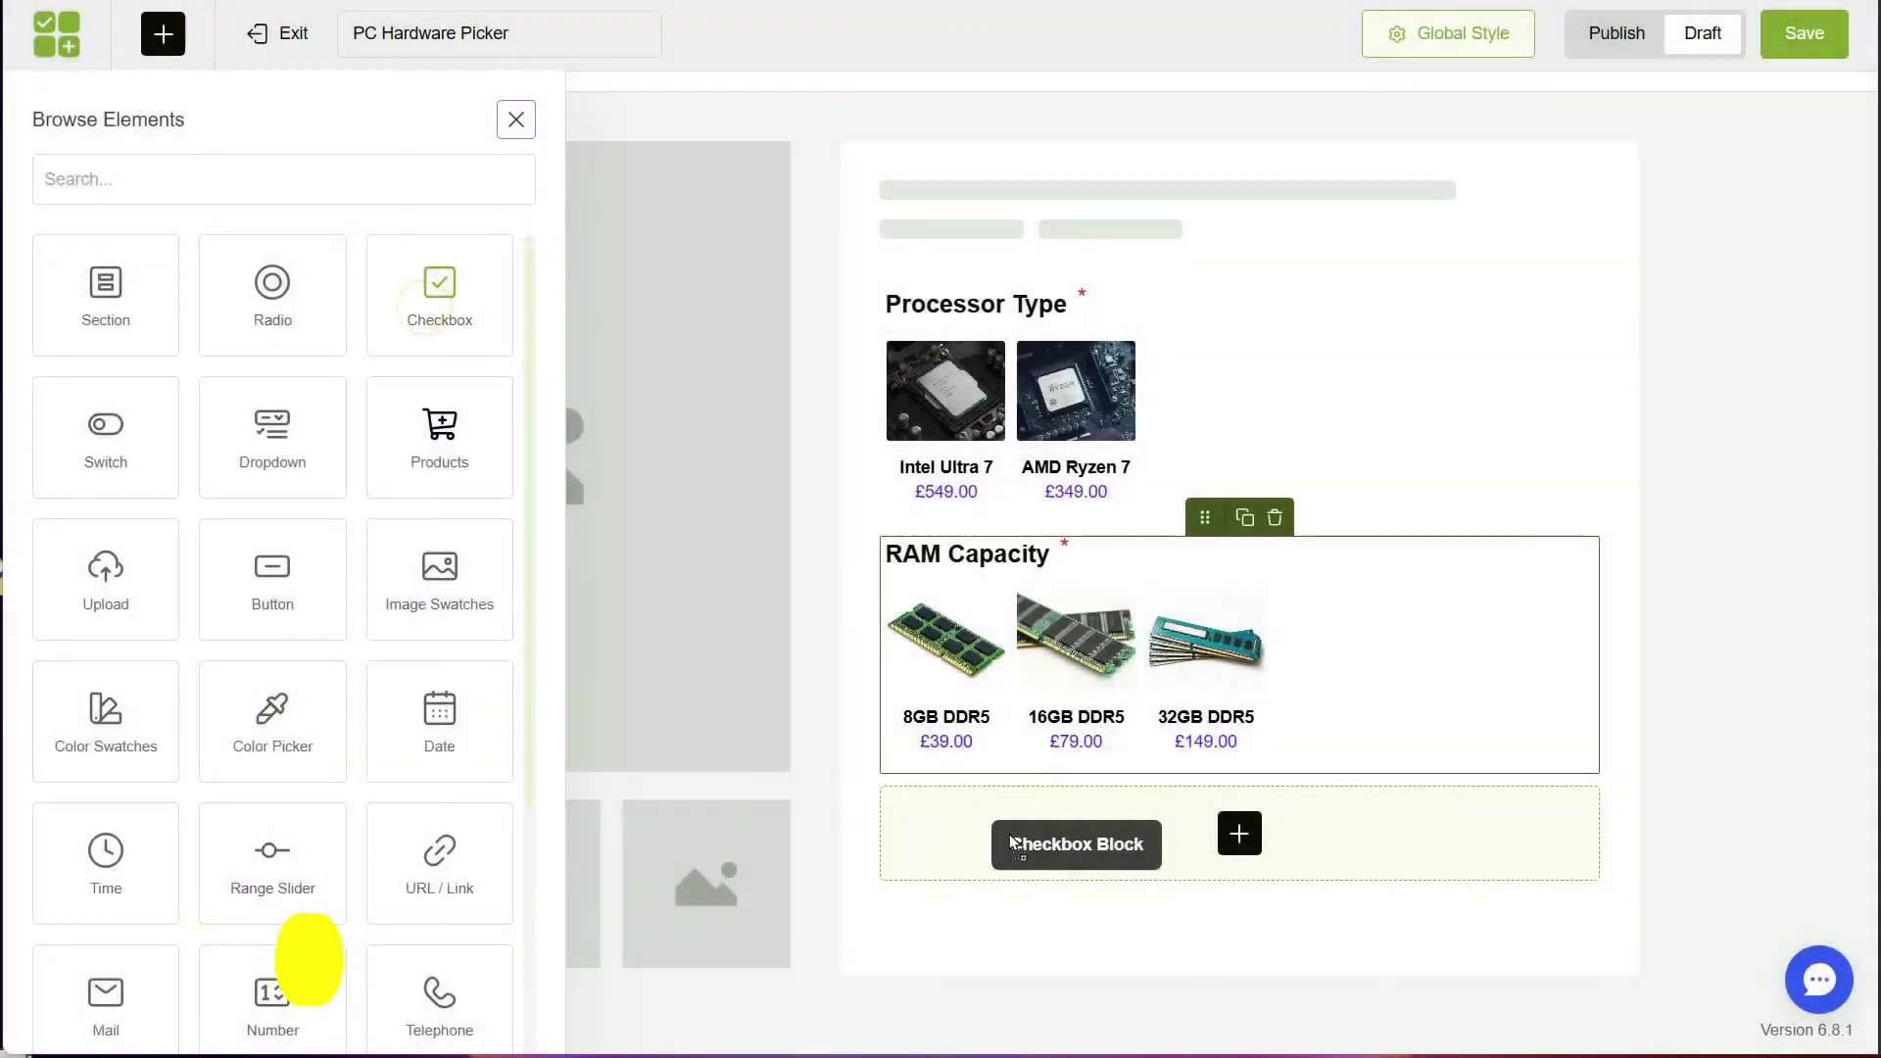
Add a required two-column checkbox field titled 'SSD Type' with its third option removed.
{"action": "left_click_drag", "start_coordinate": [1071, 840], "coordinate": [1390, 771]}
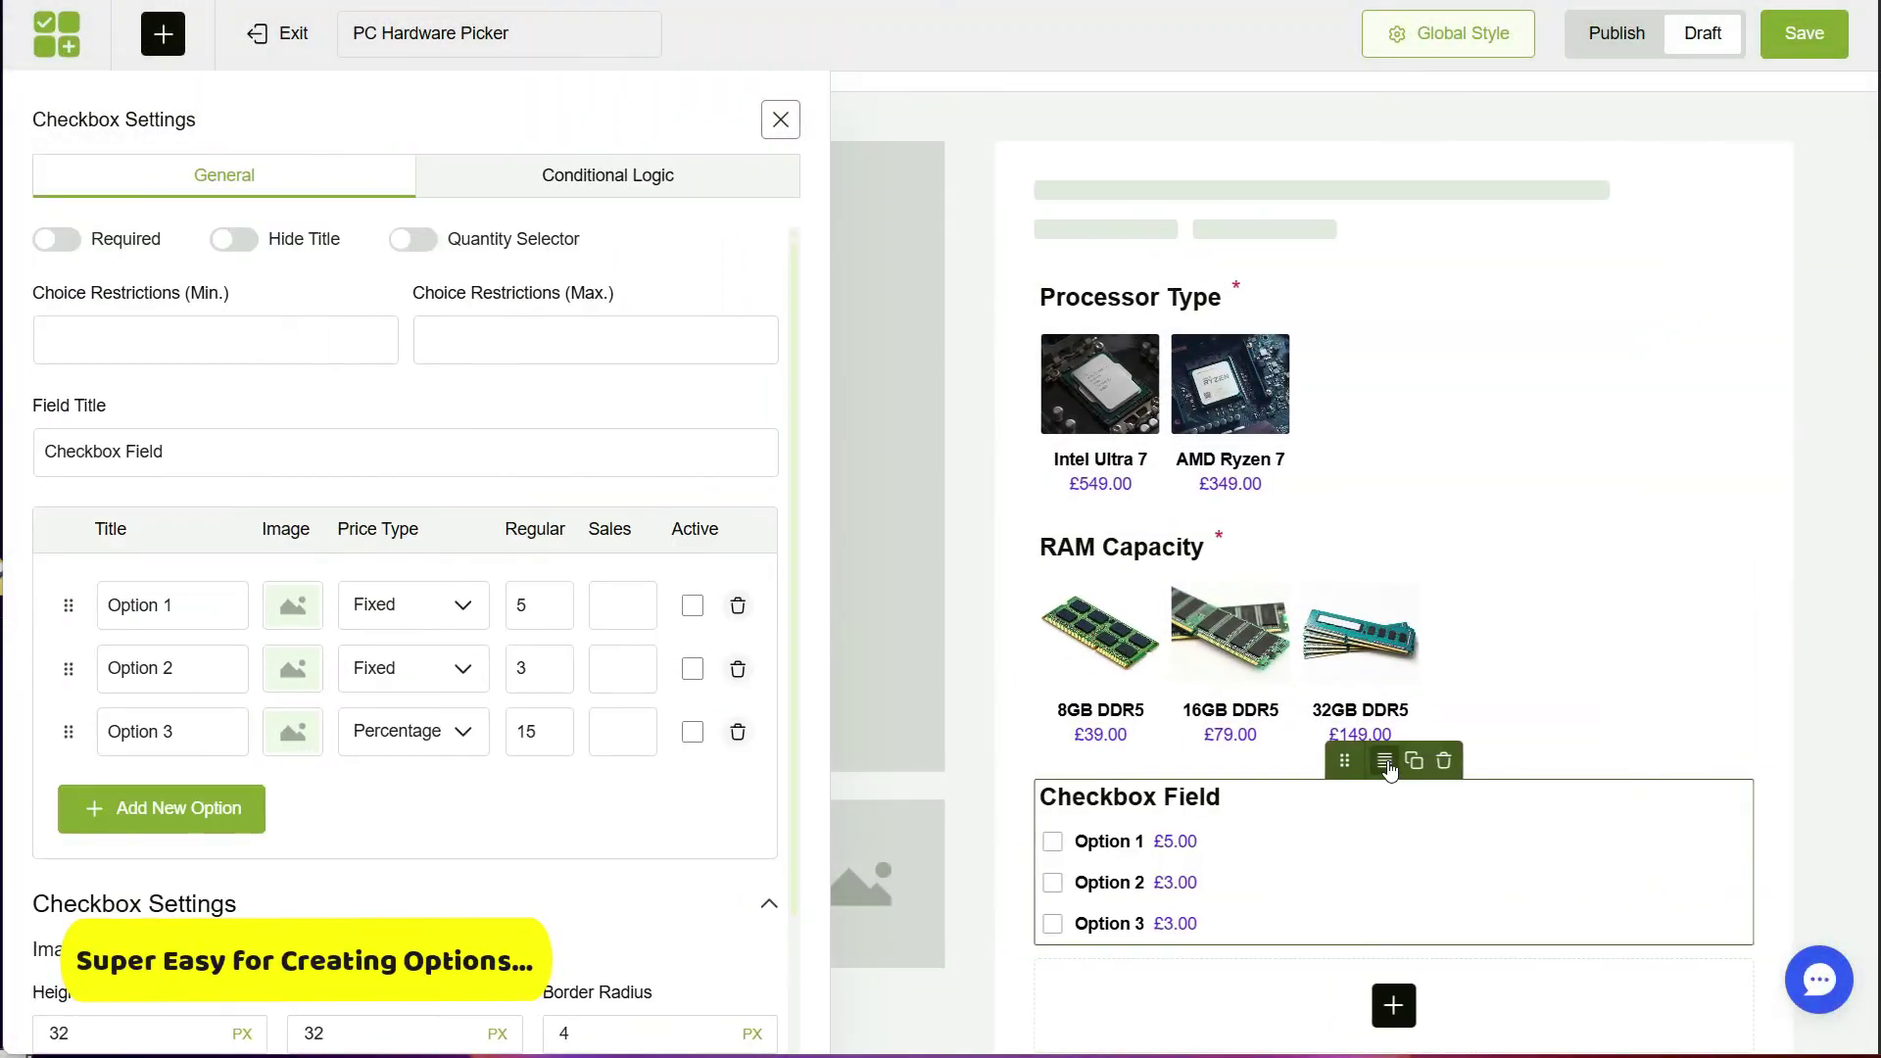
{"action": "left_click", "coordinate": [1385, 761]}
{"action": "left_click", "coordinate": [738, 732]}
{"action": "left_click", "coordinate": [56, 238]}
{"action": "triple_click", "coordinate": [215, 452]}
{"action": "type", "text": "SSD Type"}
Name the two checkbox options 'SATA SSD' and 'NVME SSD'.
{"action": "triple_click", "coordinate": [168, 604]}
{"action": "type", "text": "SATA SSD"}
{"action": "double_click", "coordinate": [167, 668]}
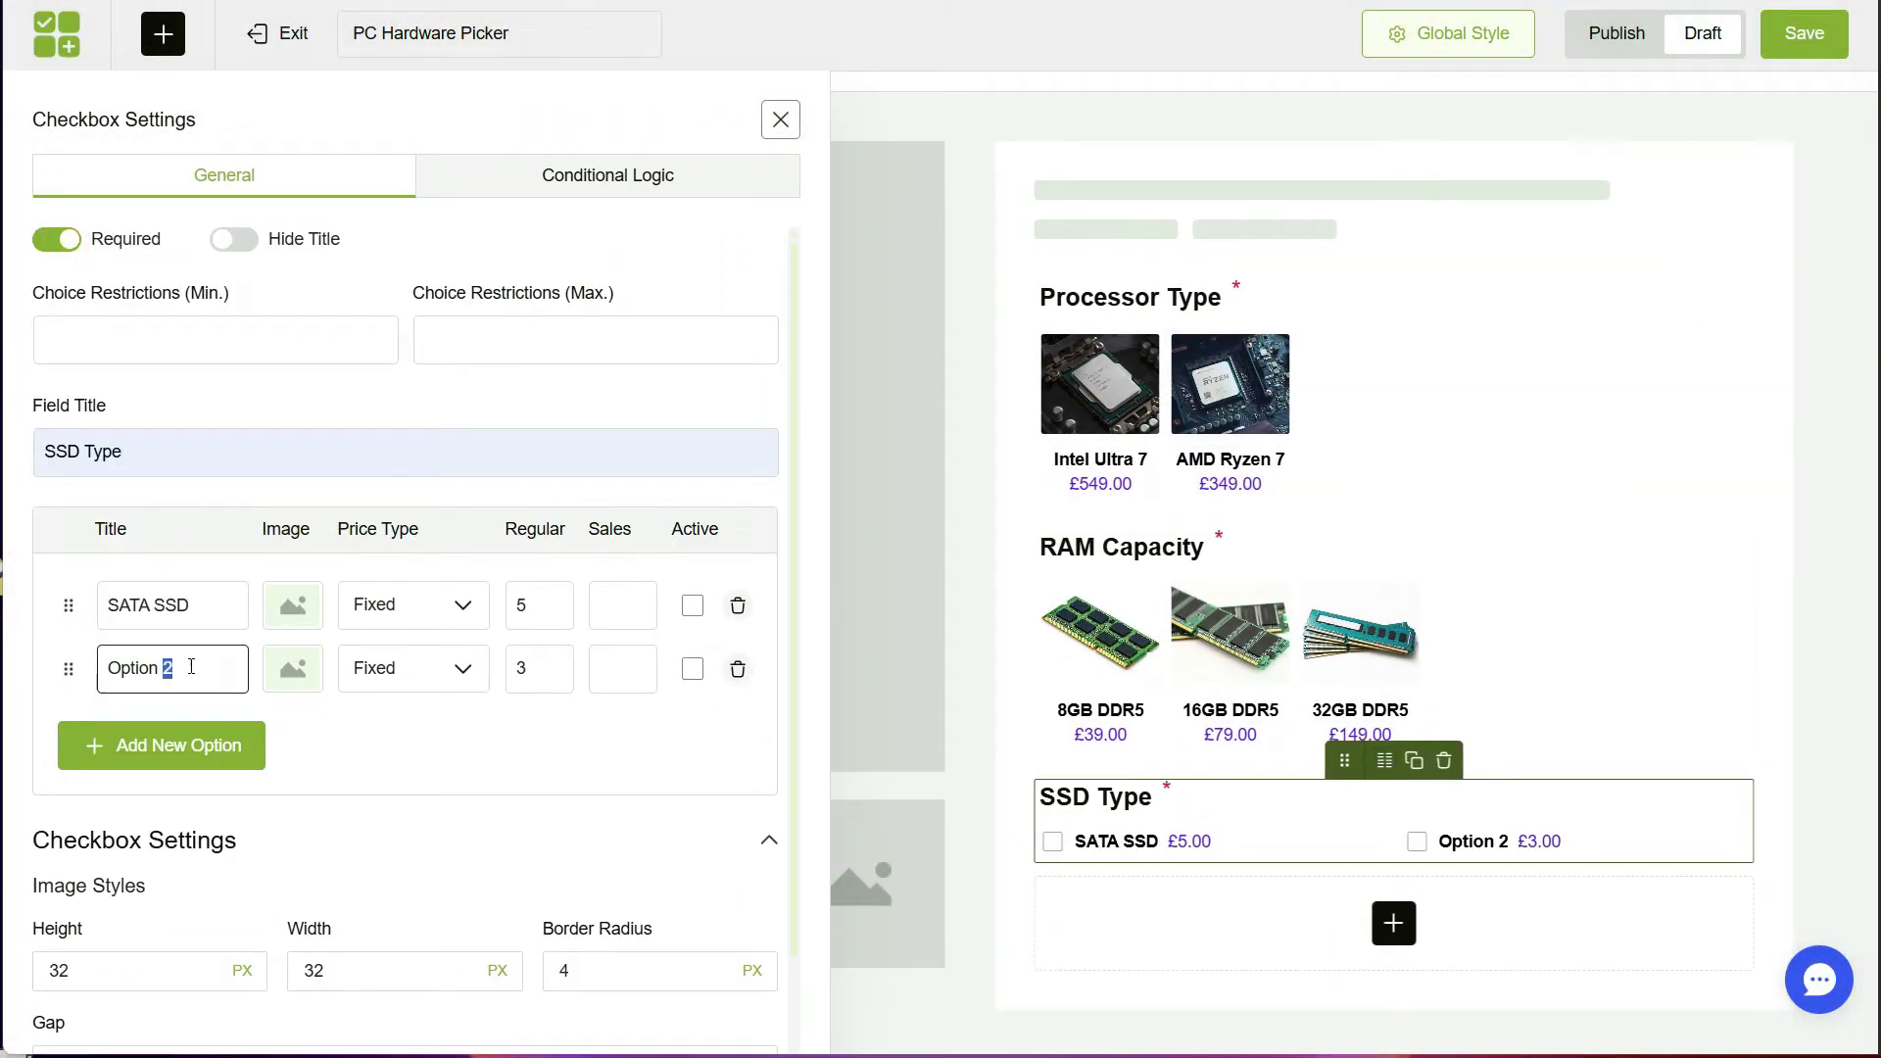
{"action": "key", "text": "ctrl+a"}
{"action": "type", "text": "NVME SSD"}
Give SATA SSD an SSD drive picture and NVME SSD an NVMe drive picture.
{"action": "left_click", "coordinate": [293, 604]}
{"action": "left_click", "coordinate": [497, 497]}
{"action": "left_click", "coordinate": [1785, 985]}
{"action": "left_click", "coordinate": [293, 669]}
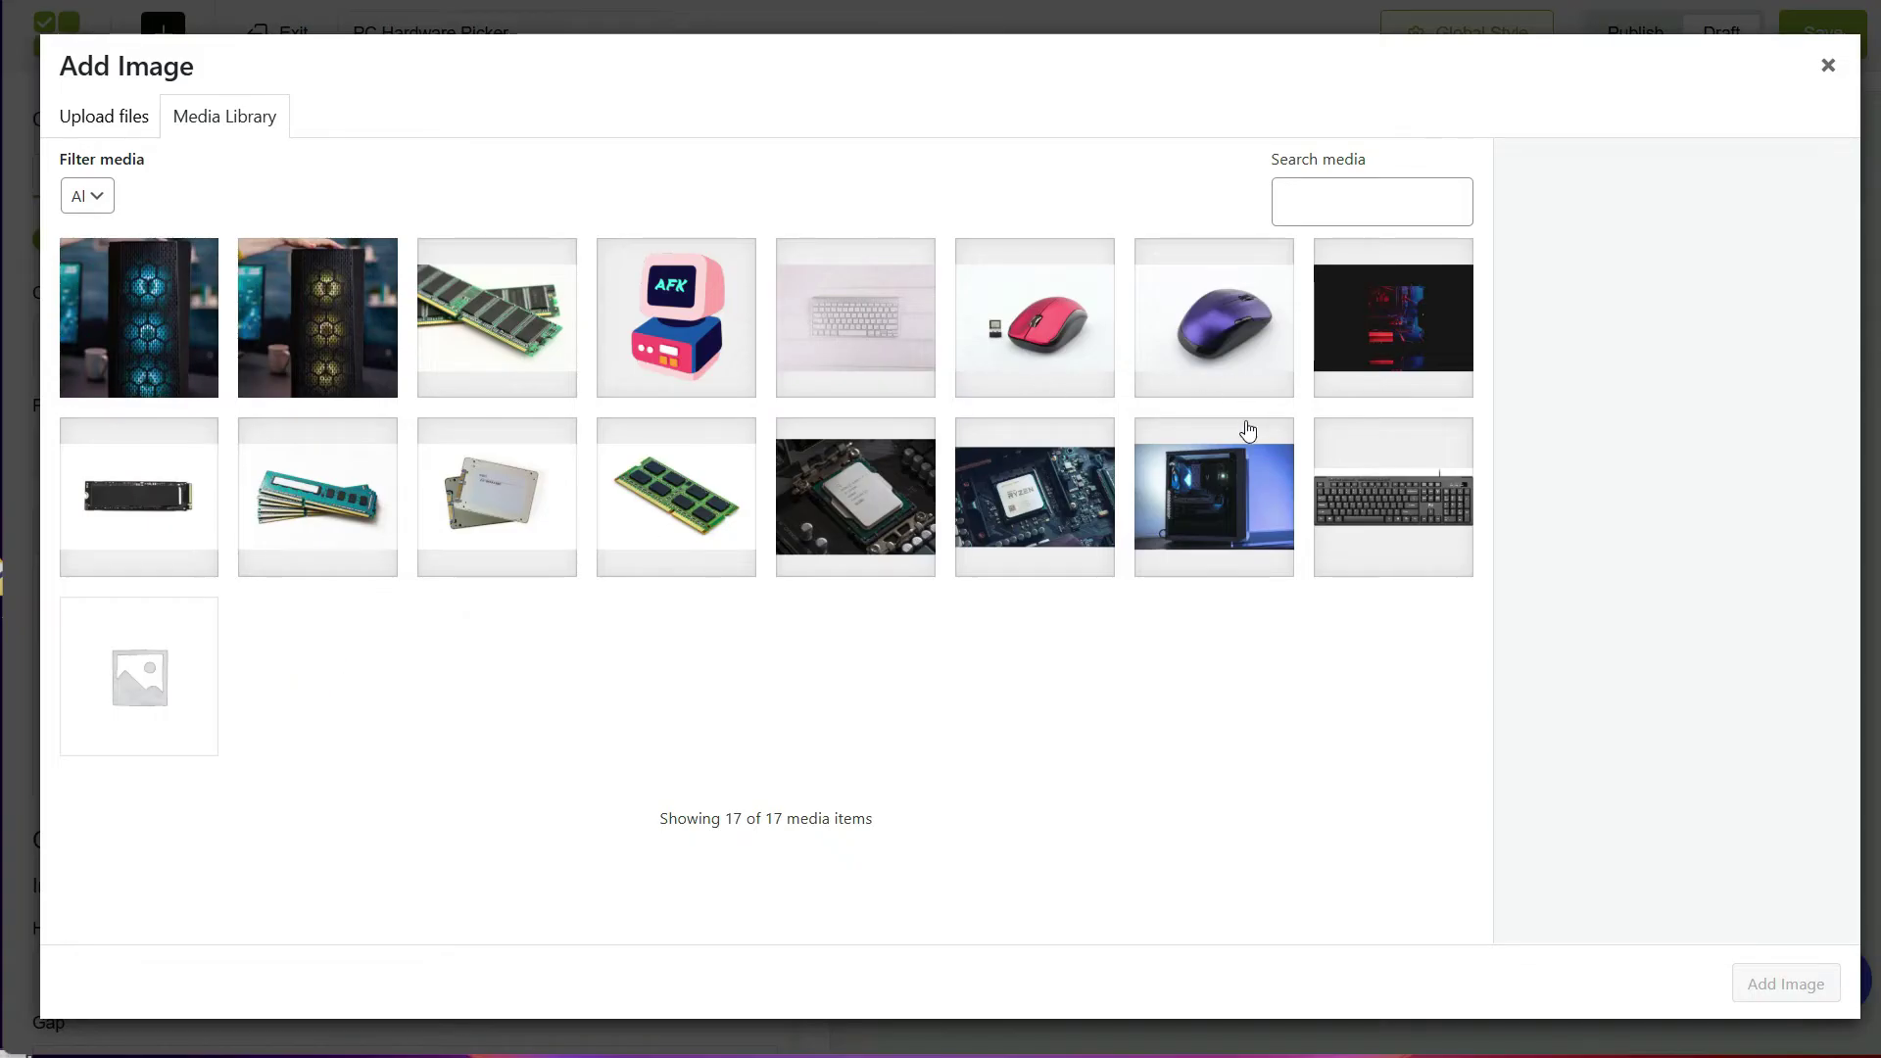
{"action": "left_click", "coordinate": [181, 529]}
{"action": "left_click", "coordinate": [1786, 984]}
Set both SSD options to No Cost and add another checkbox field below SSD Type.
{"action": "left_click", "coordinate": [441, 605]}
{"action": "left_click", "coordinate": [391, 786]}
{"action": "left_click", "coordinate": [462, 668]}
{"action": "left_click", "coordinate": [403, 861]}
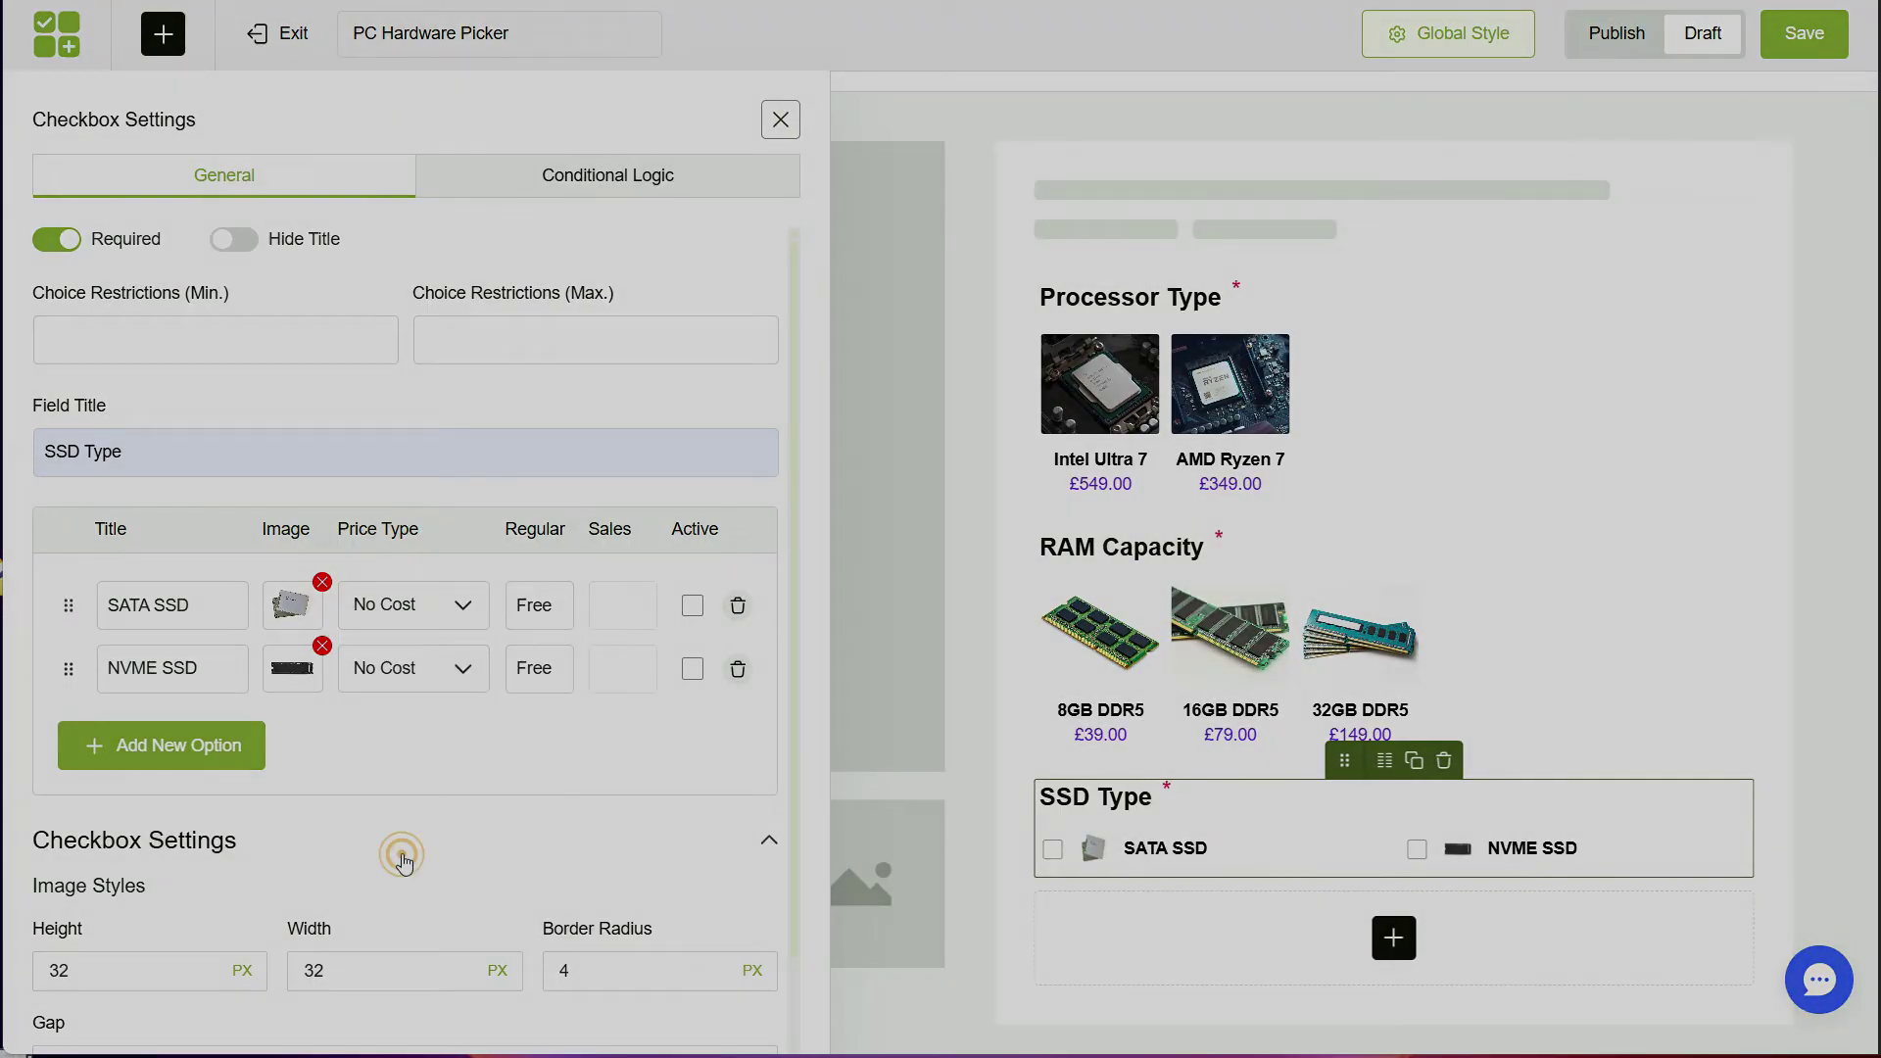
{"action": "left_click", "coordinate": [1394, 938]}
{"action": "left_click_drag", "start_coordinate": [437, 281], "coordinate": [1156, 887]}
Title the field 'SSD Capacity', name options 256 GB and 512 GB, pricing 512 GB at 129.
{"action": "triple_click", "coordinate": [193, 449]}
{"action": "type", "text": "SSD Capacity"}
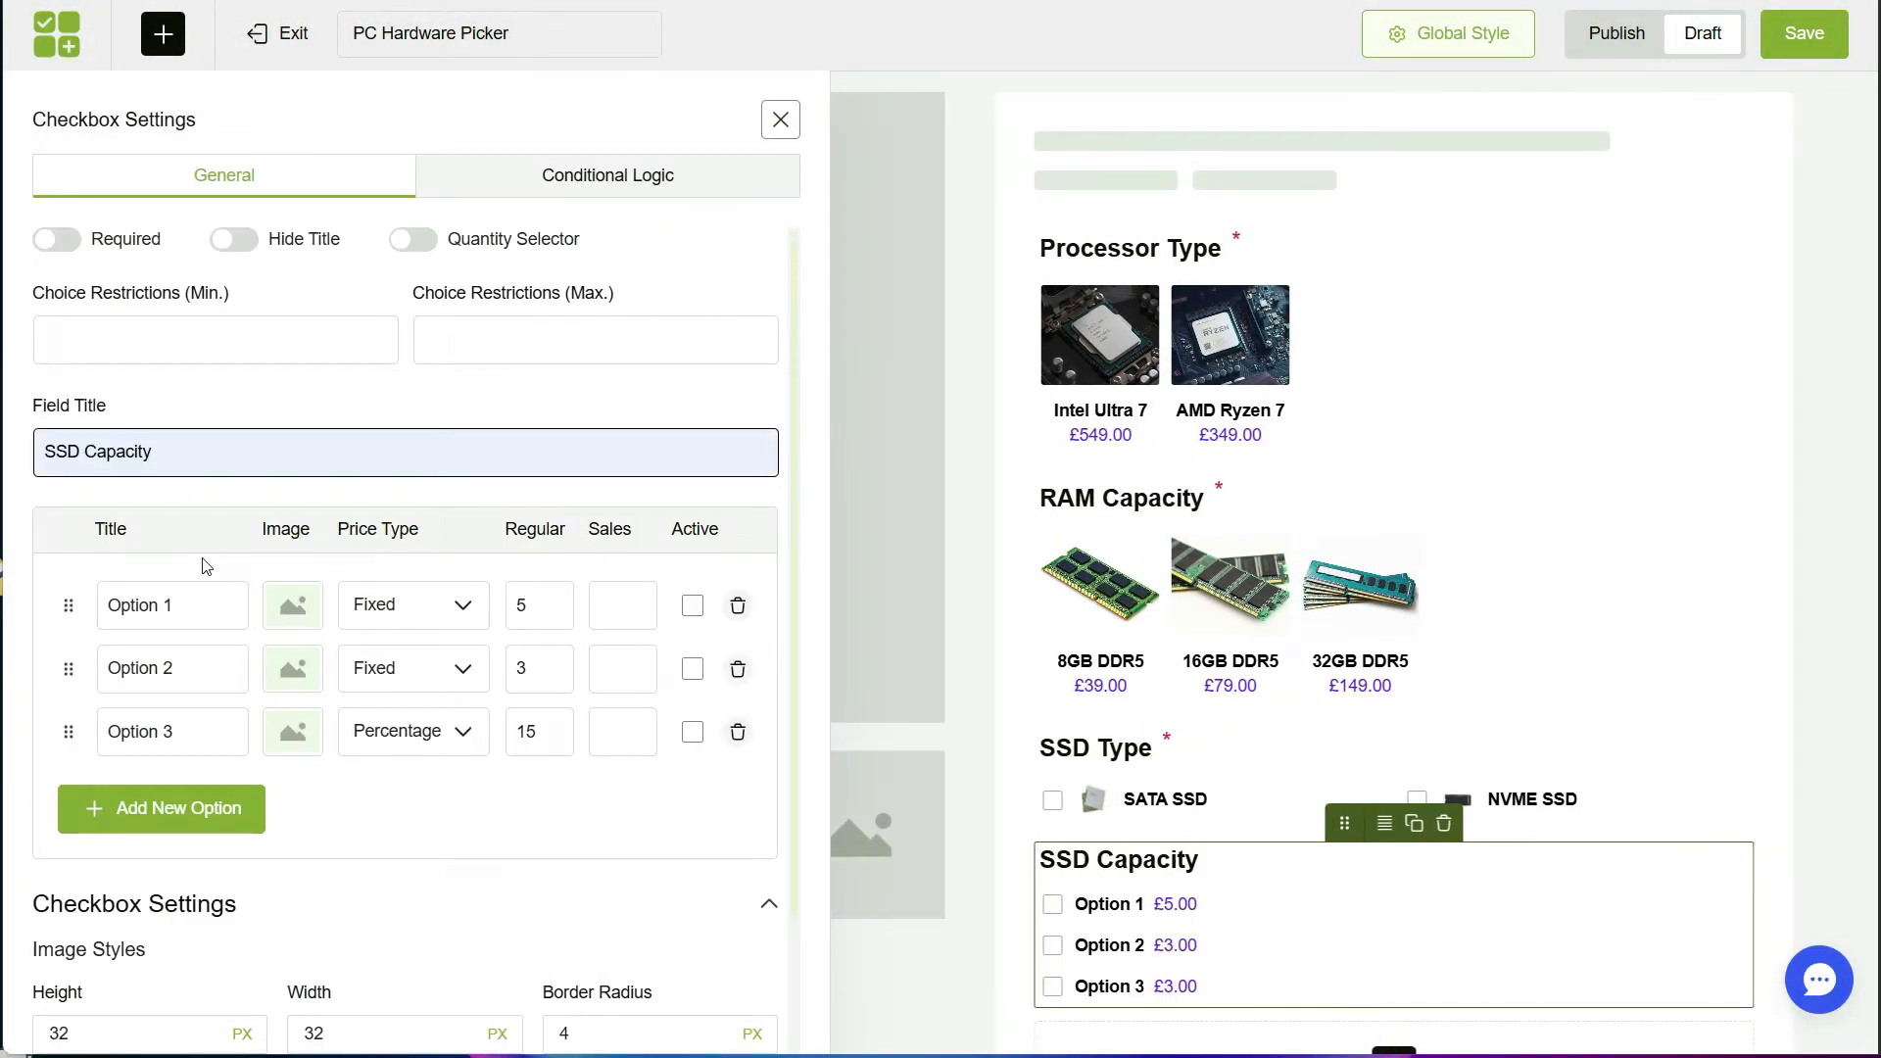
{"action": "triple_click", "coordinate": [193, 604]}
{"action": "type", "text": "23"}
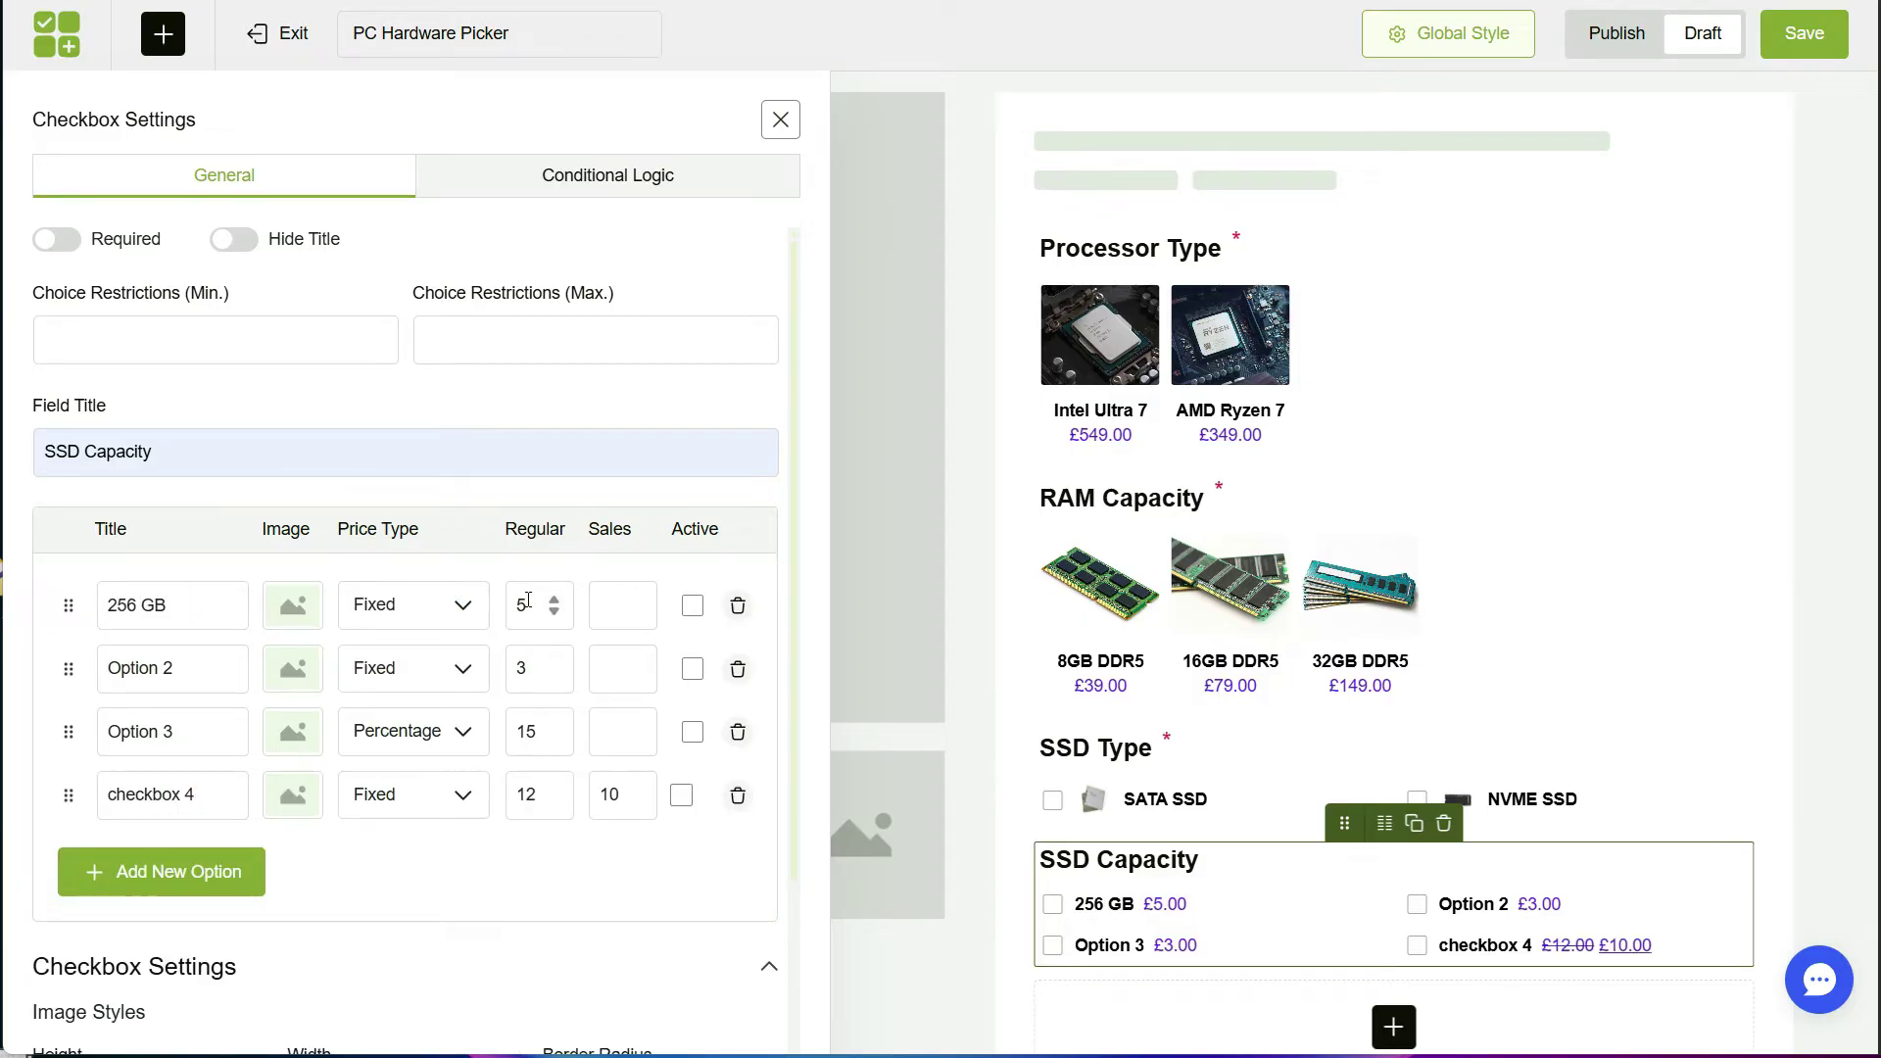
{"action": "double_click", "coordinate": [529, 669]}
{"action": "type", "text": "129"}
{"action": "left_click", "coordinate": [174, 667]}
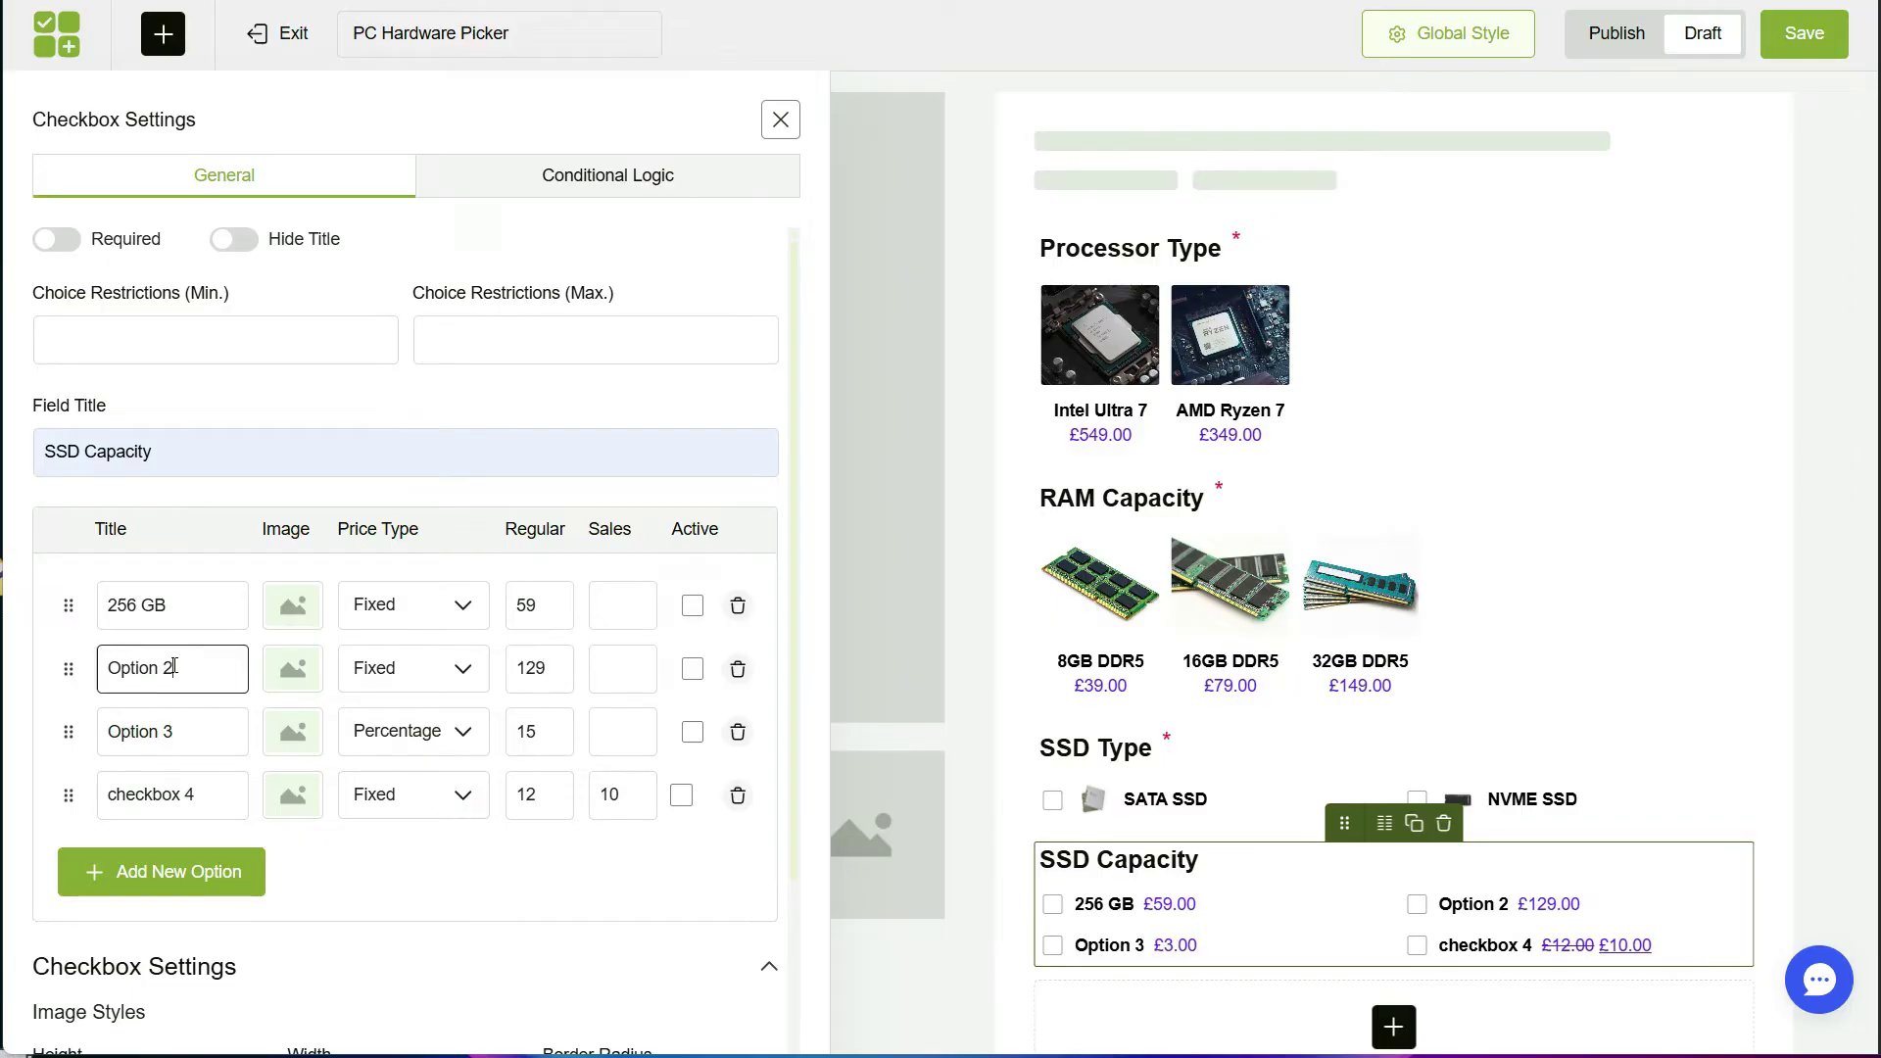
{"action": "triple_click", "coordinate": [175, 667]}
{"action": "type", "text": "512 GB"}
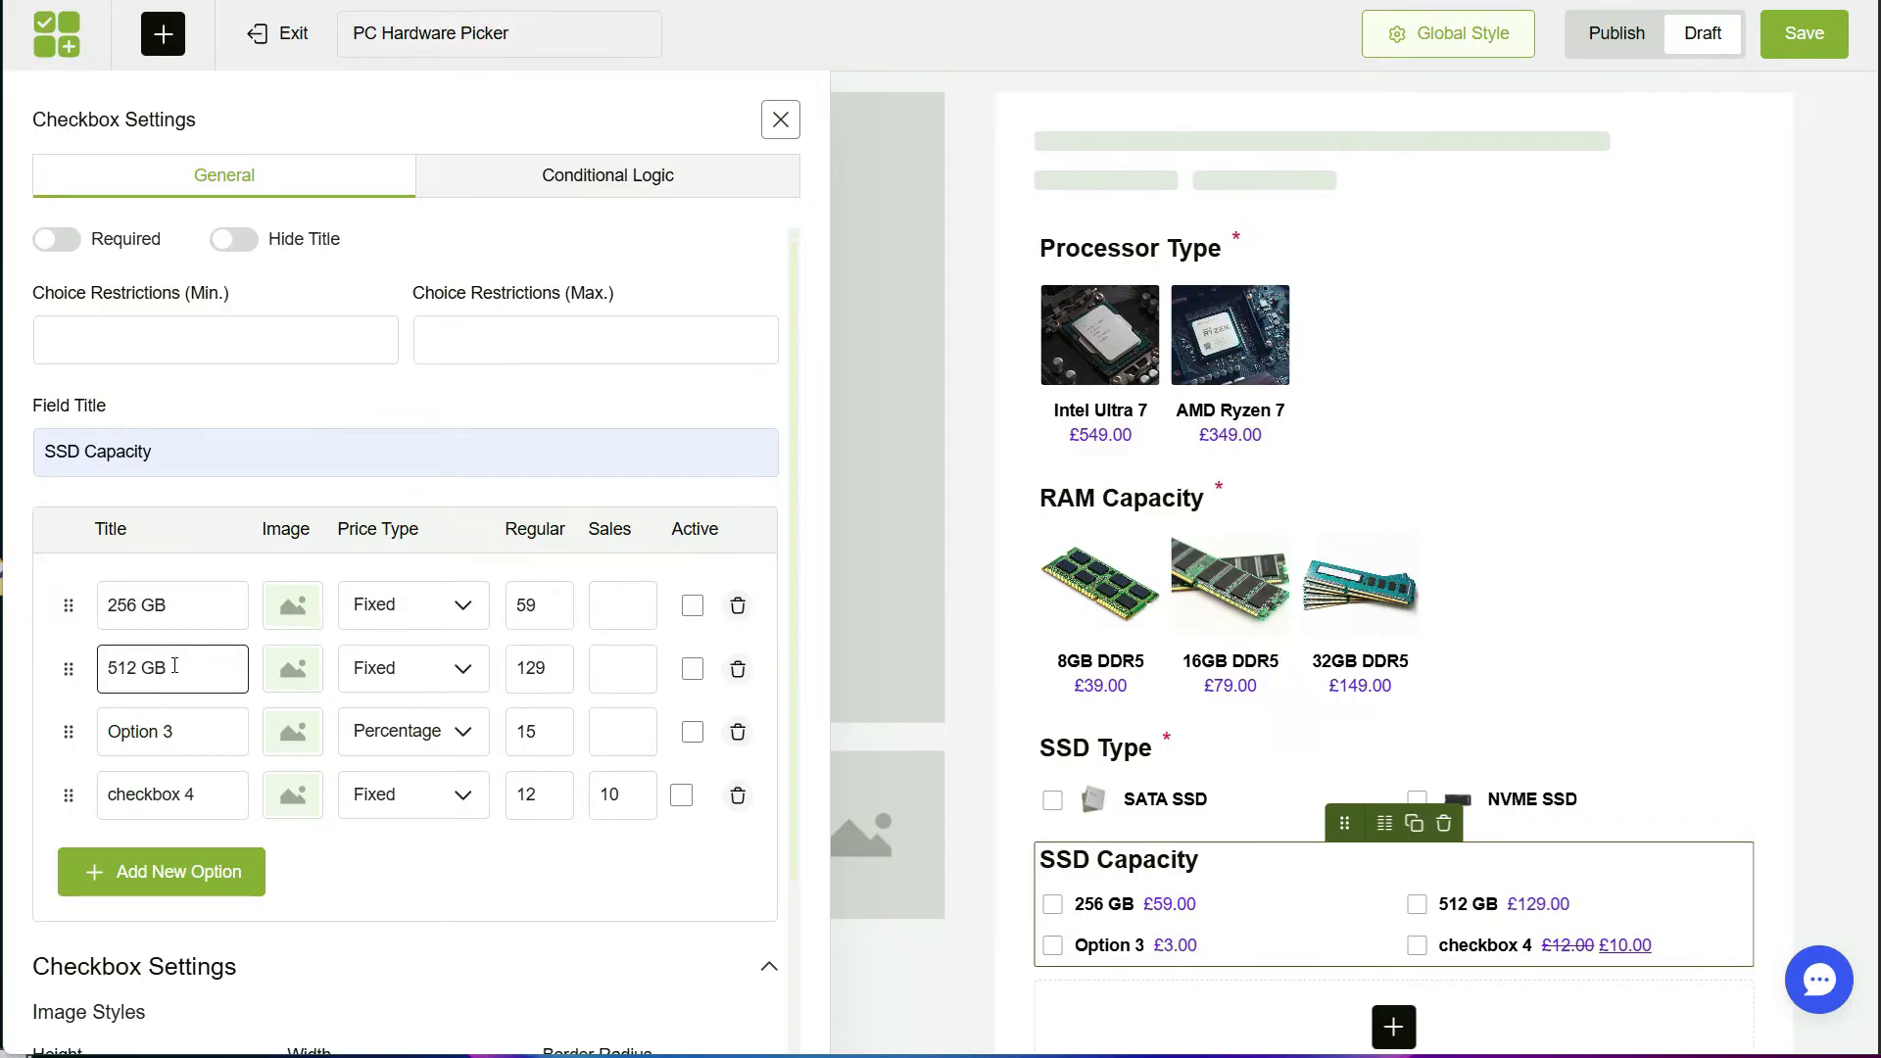
Make SSD Capacity required and name the remaining options '1 TB' and '2 TB'.
{"action": "triple_click", "coordinate": [174, 731]}
{"action": "left_click", "coordinate": [56, 239]}
{"action": "double_click", "coordinate": [191, 731]}
{"action": "type", "text": "1 TB"}
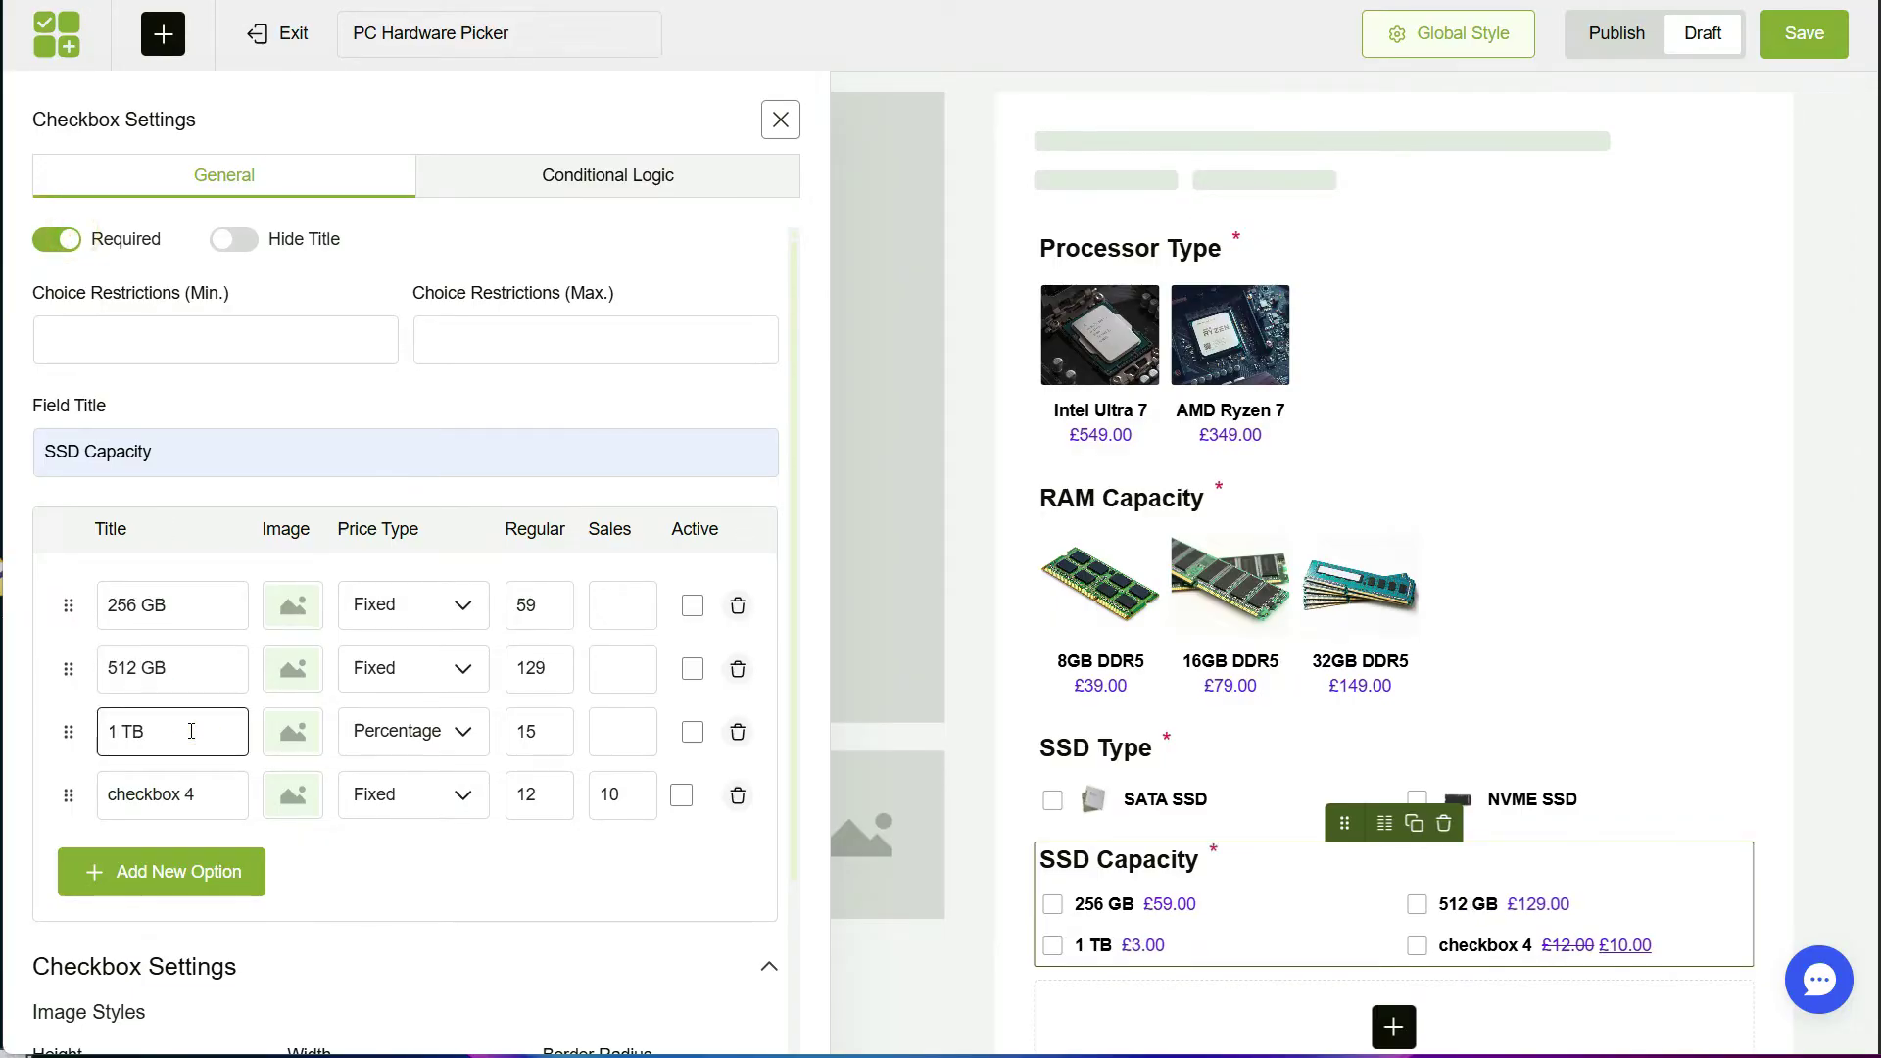
{"action": "triple_click", "coordinate": [196, 795]}
{"action": "type", "text": "2 TB"}
Price 1 TB at 179, give 2 TB a discounted sale price, and add another checkbox field.
{"action": "double_click", "coordinate": [542, 731]}
{"action": "type", "text": "179"}
{"action": "left_click", "coordinate": [534, 795]}
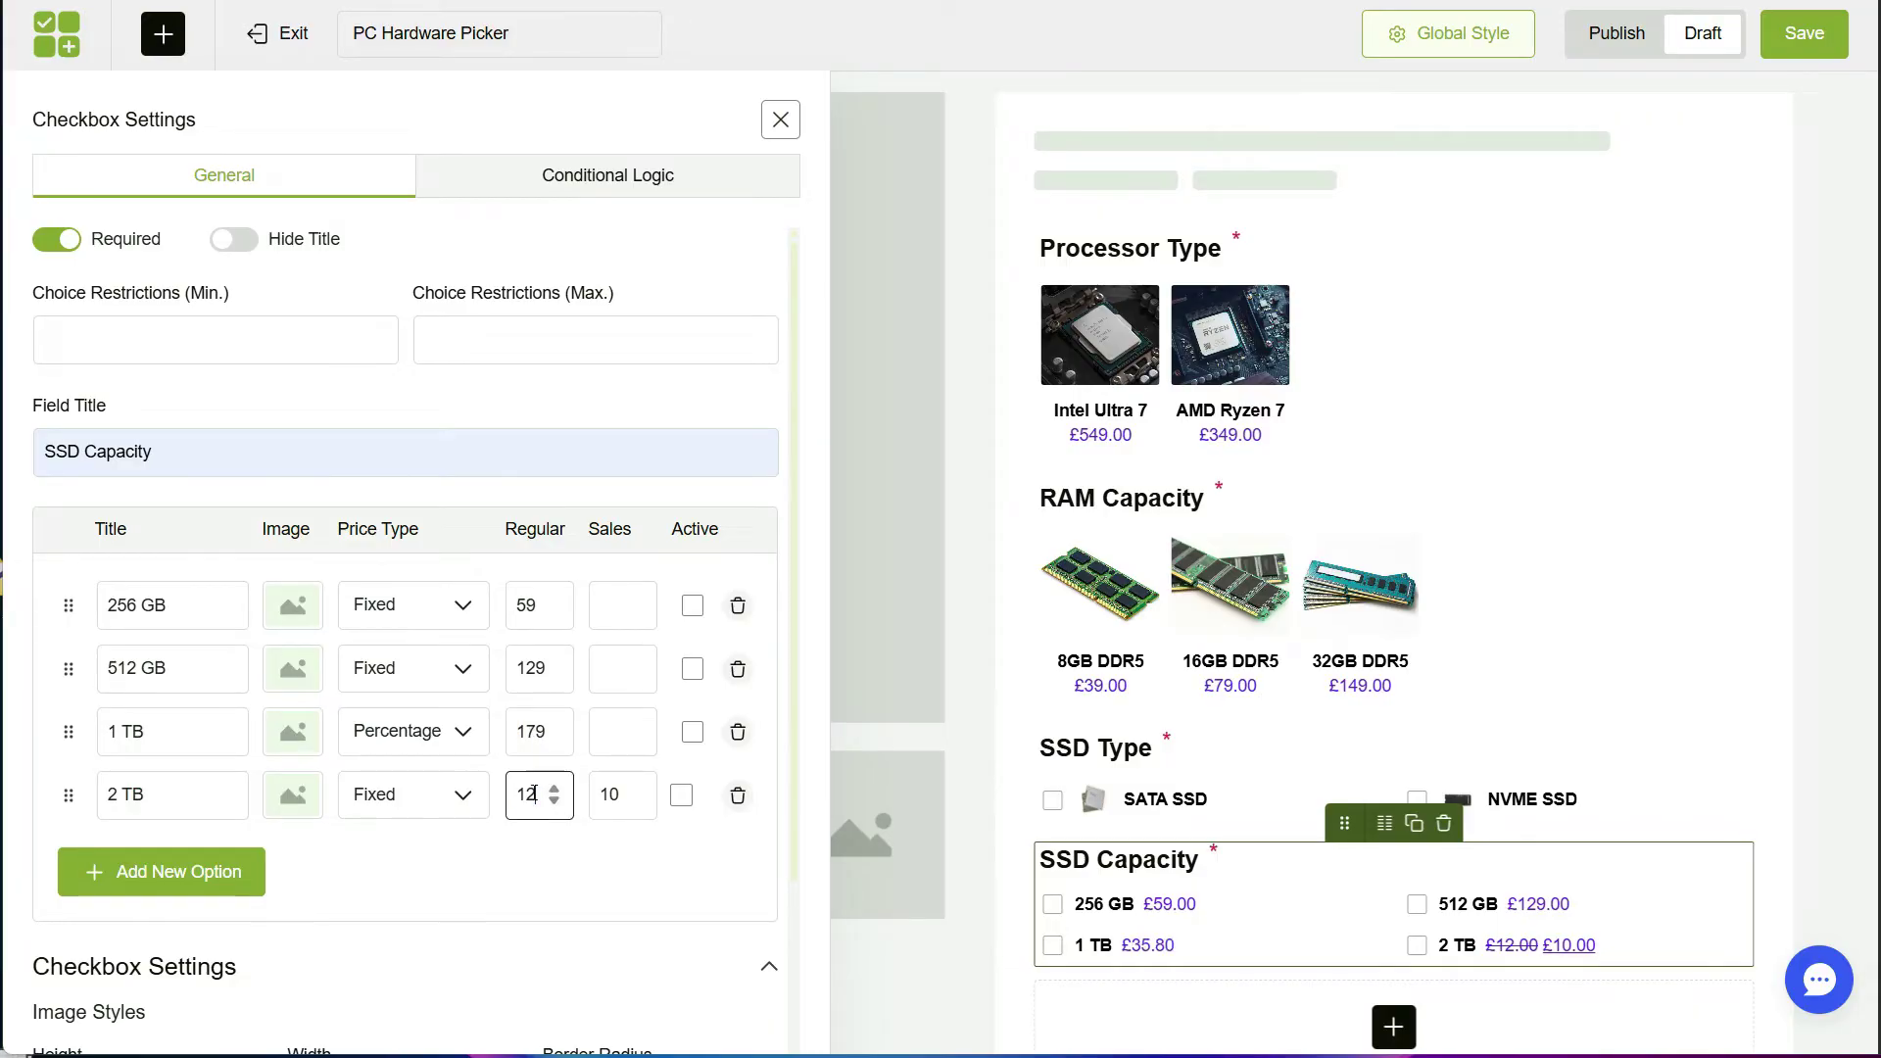
{"action": "double_click", "coordinate": [610, 799]}
{"action": "type", "text": "9"}
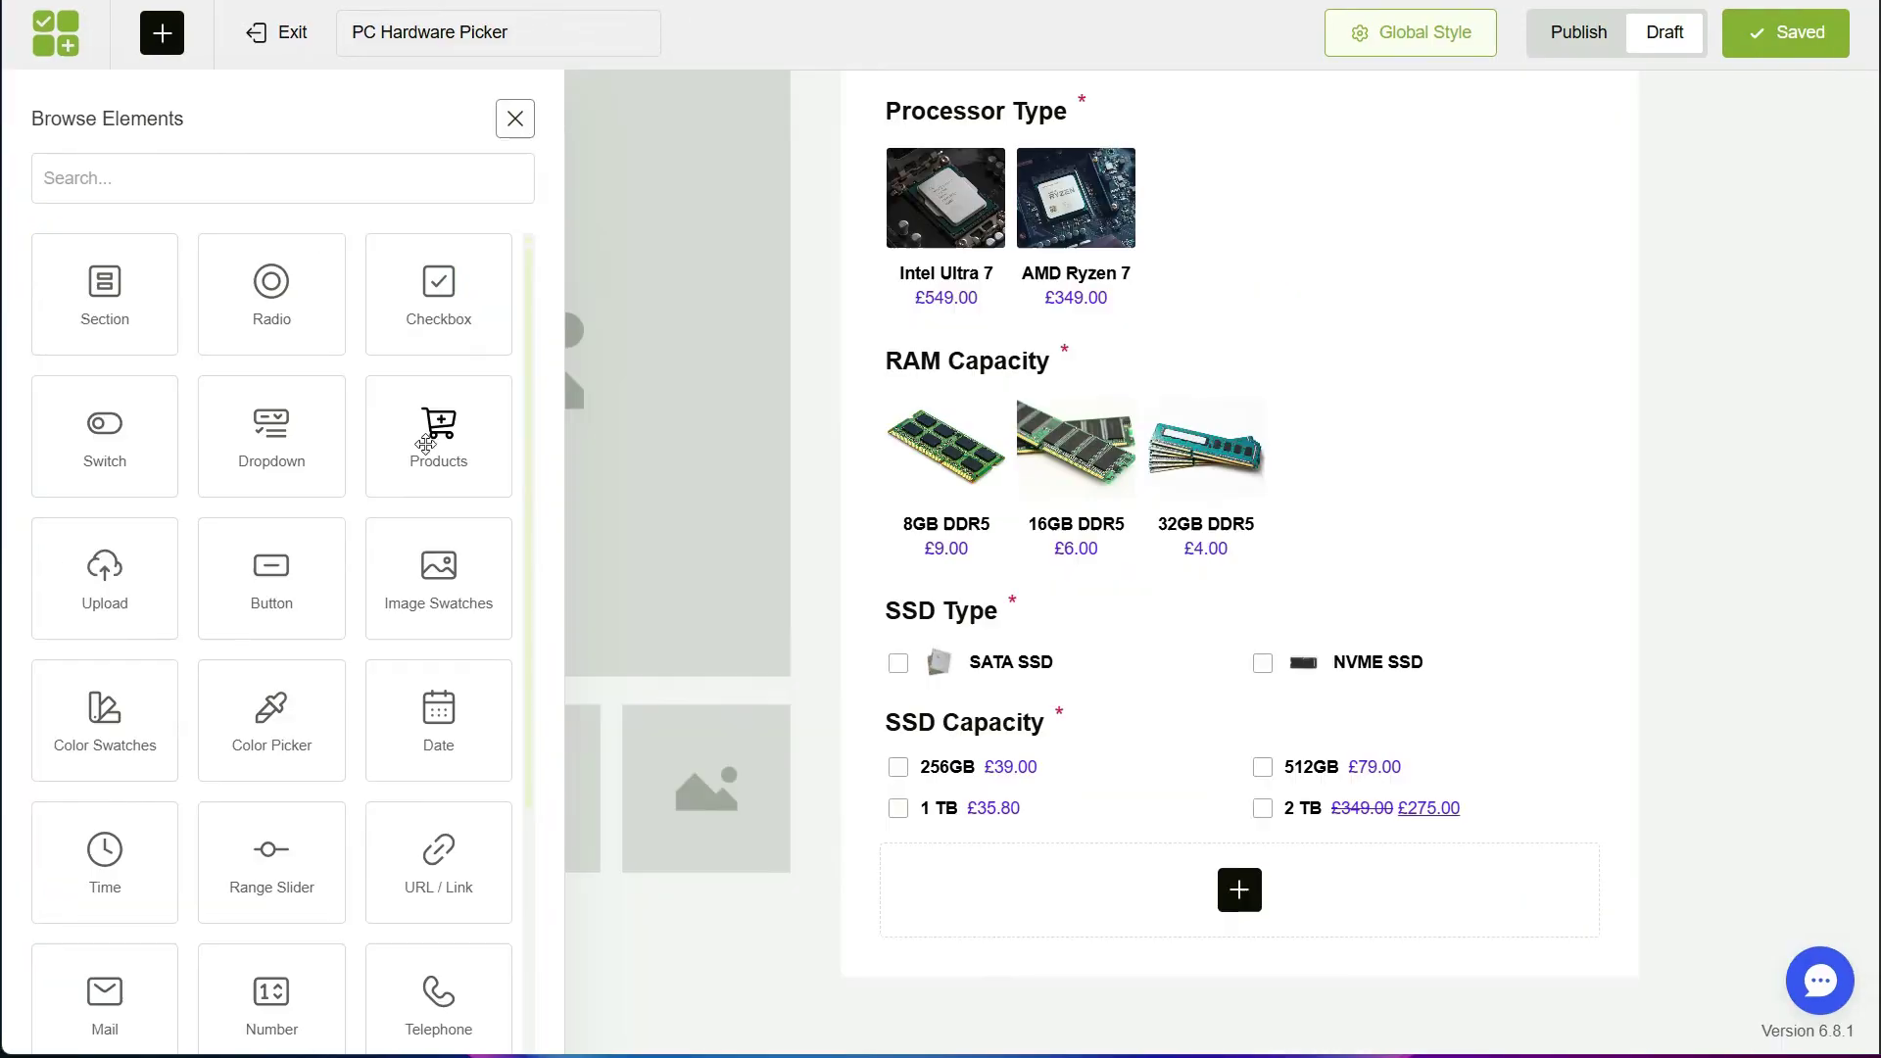
{"action": "left_click_drag", "start_coordinate": [437, 279], "coordinate": [1197, 887]}
Reduce the new checkbox field to free 'Keyboard' and 'Mouse' options.
{"action": "left_click", "coordinate": [737, 731]}
{"action": "triple_click", "coordinate": [138, 604]}
{"action": "type", "text": "Keyboard"}
{"action": "left_click", "coordinate": [413, 603]}
{"action": "left_click", "coordinate": [391, 781]}
{"action": "triple_click", "coordinate": [192, 671]}
{"action": "type", "text": "Mouse"}
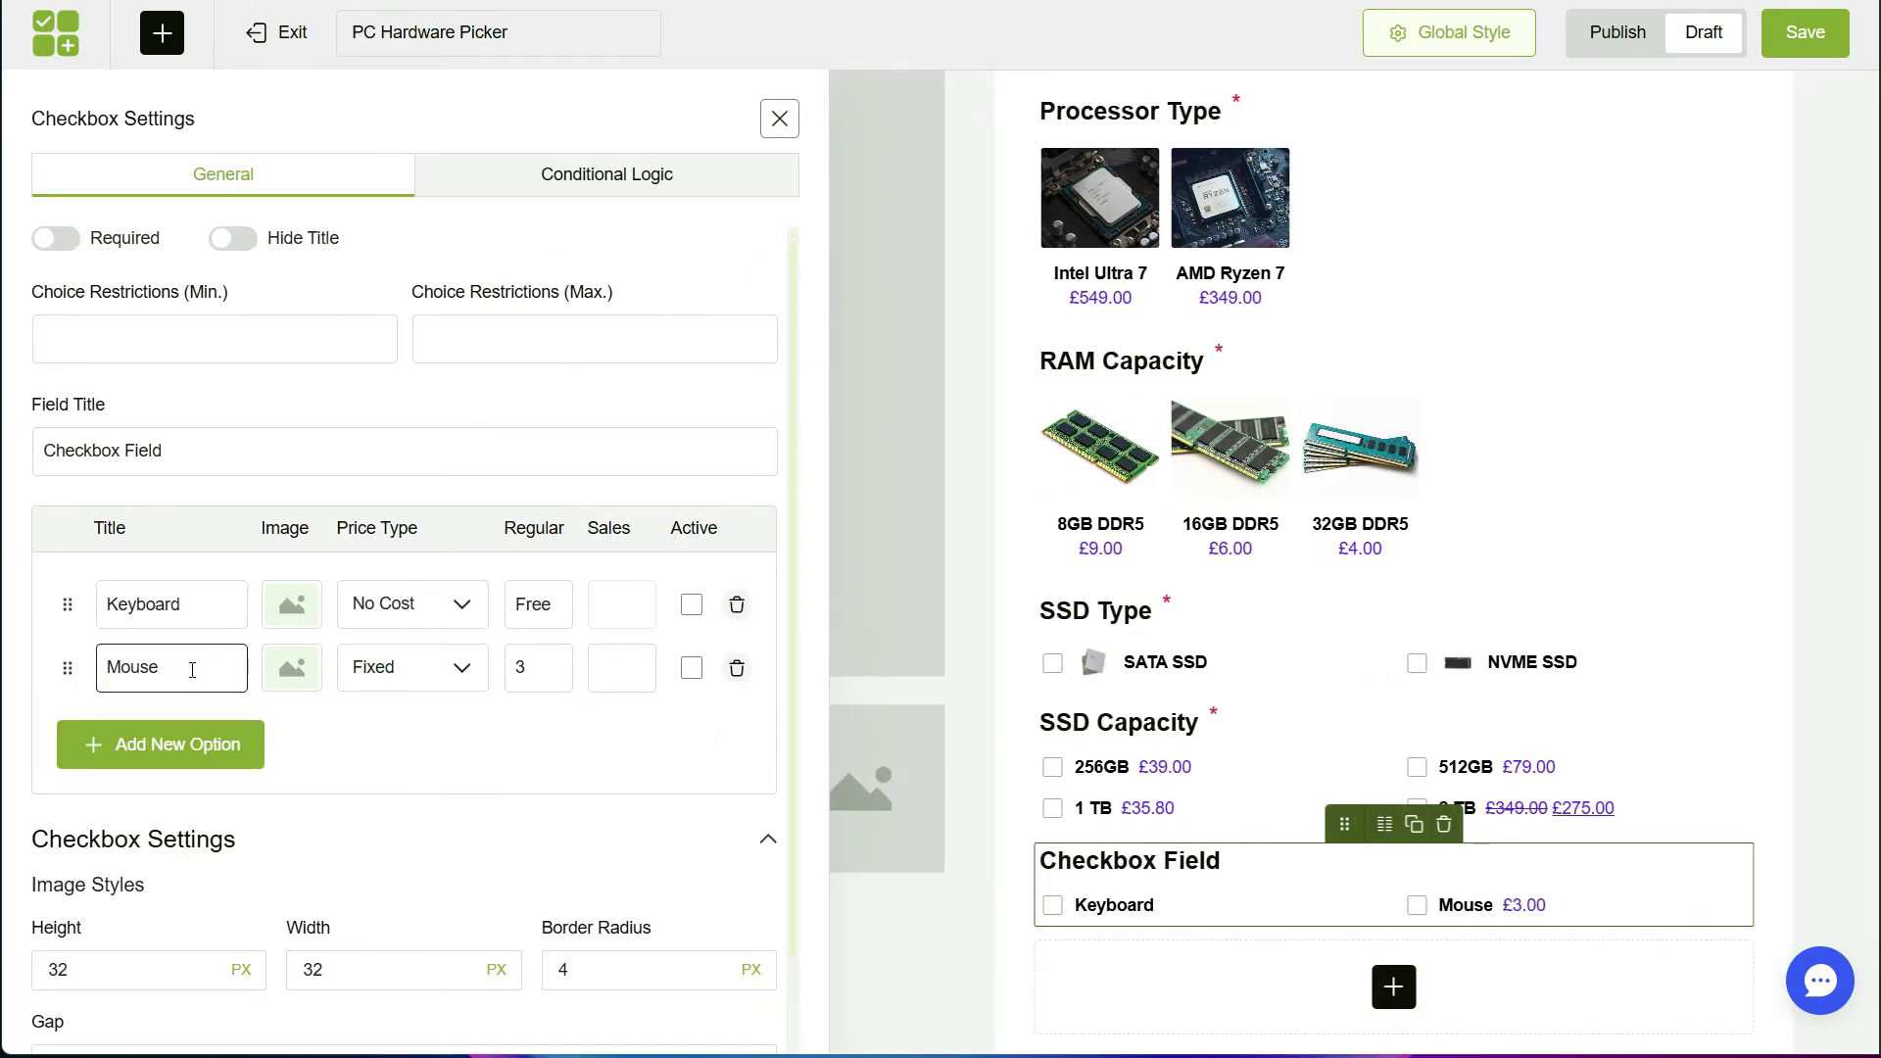
{"action": "left_click", "coordinate": [413, 667]}
{"action": "left_click", "coordinate": [391, 845]}
Add a Select Keyboard Type checkbox field below Select Peripherals, removing its third row.
{"action": "left_click", "coordinate": [162, 32]}
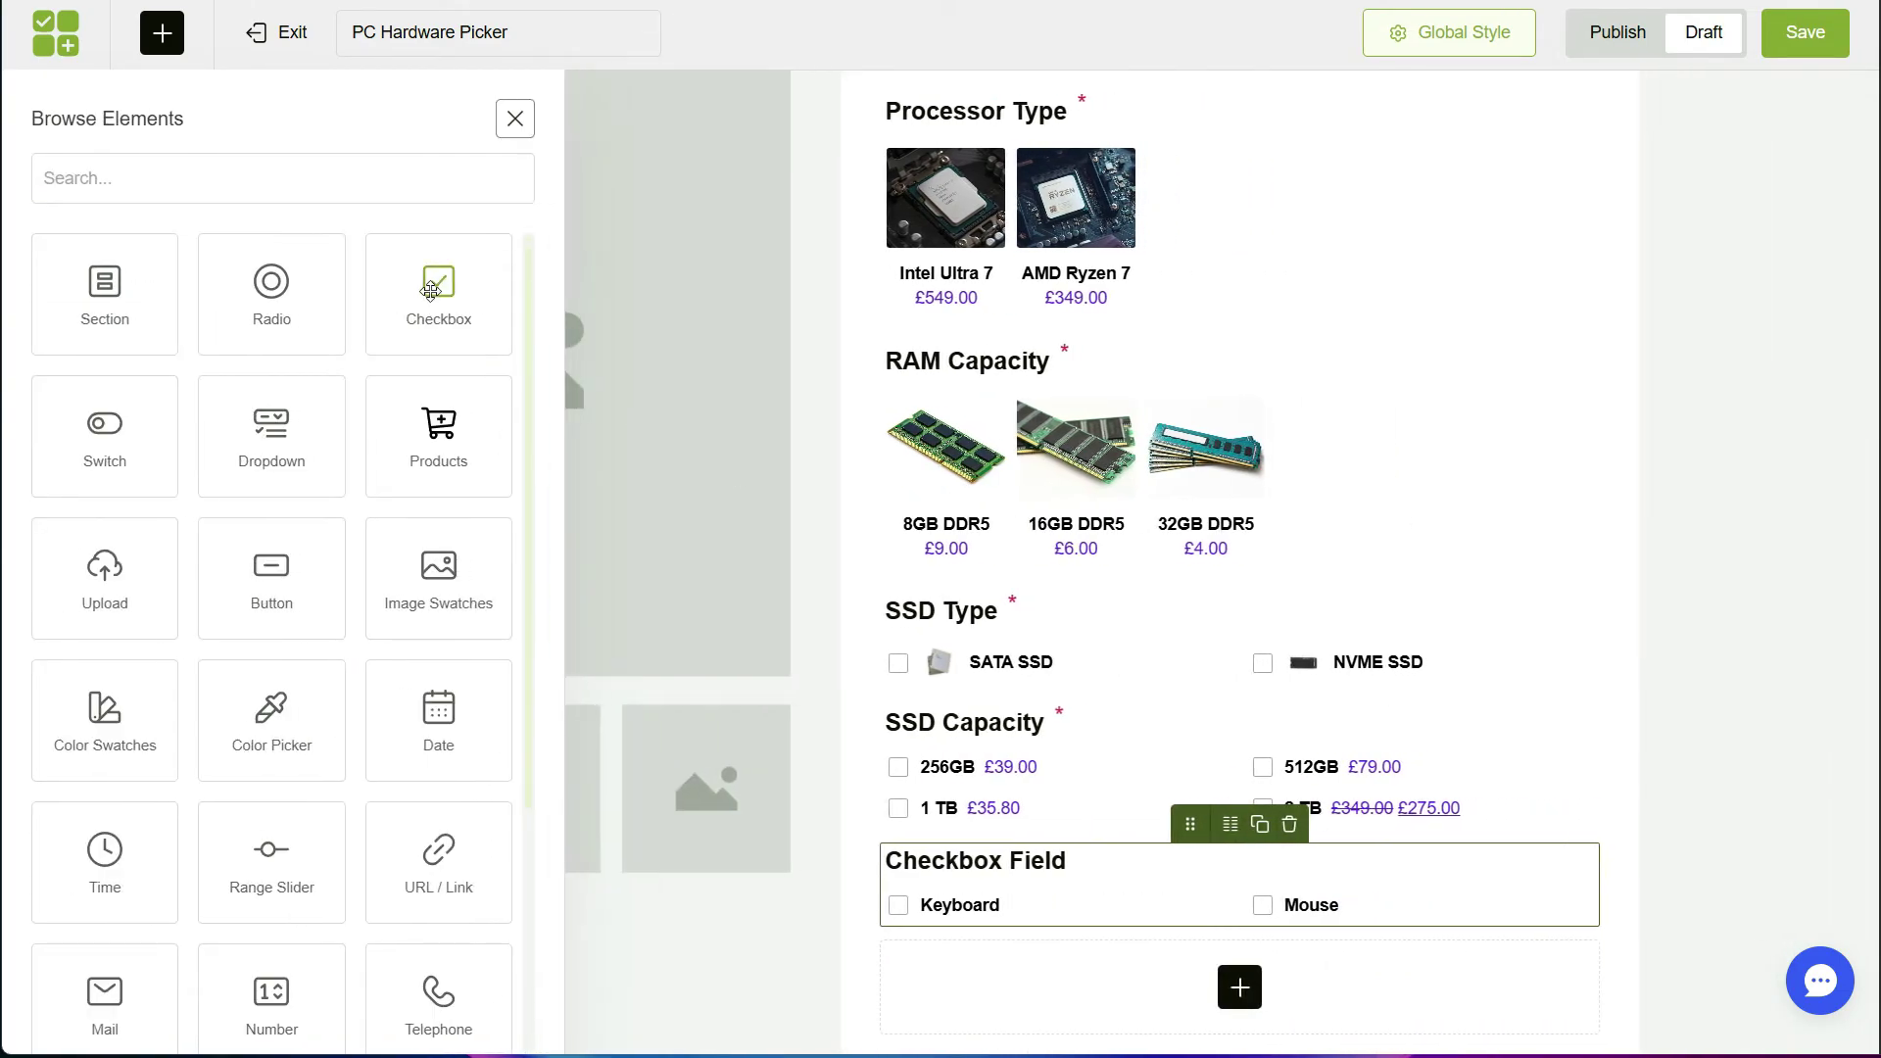
{"action": "left_click_drag", "start_coordinate": [437, 279], "coordinate": [1197, 980]}
{"action": "left_click", "coordinate": [737, 731]}
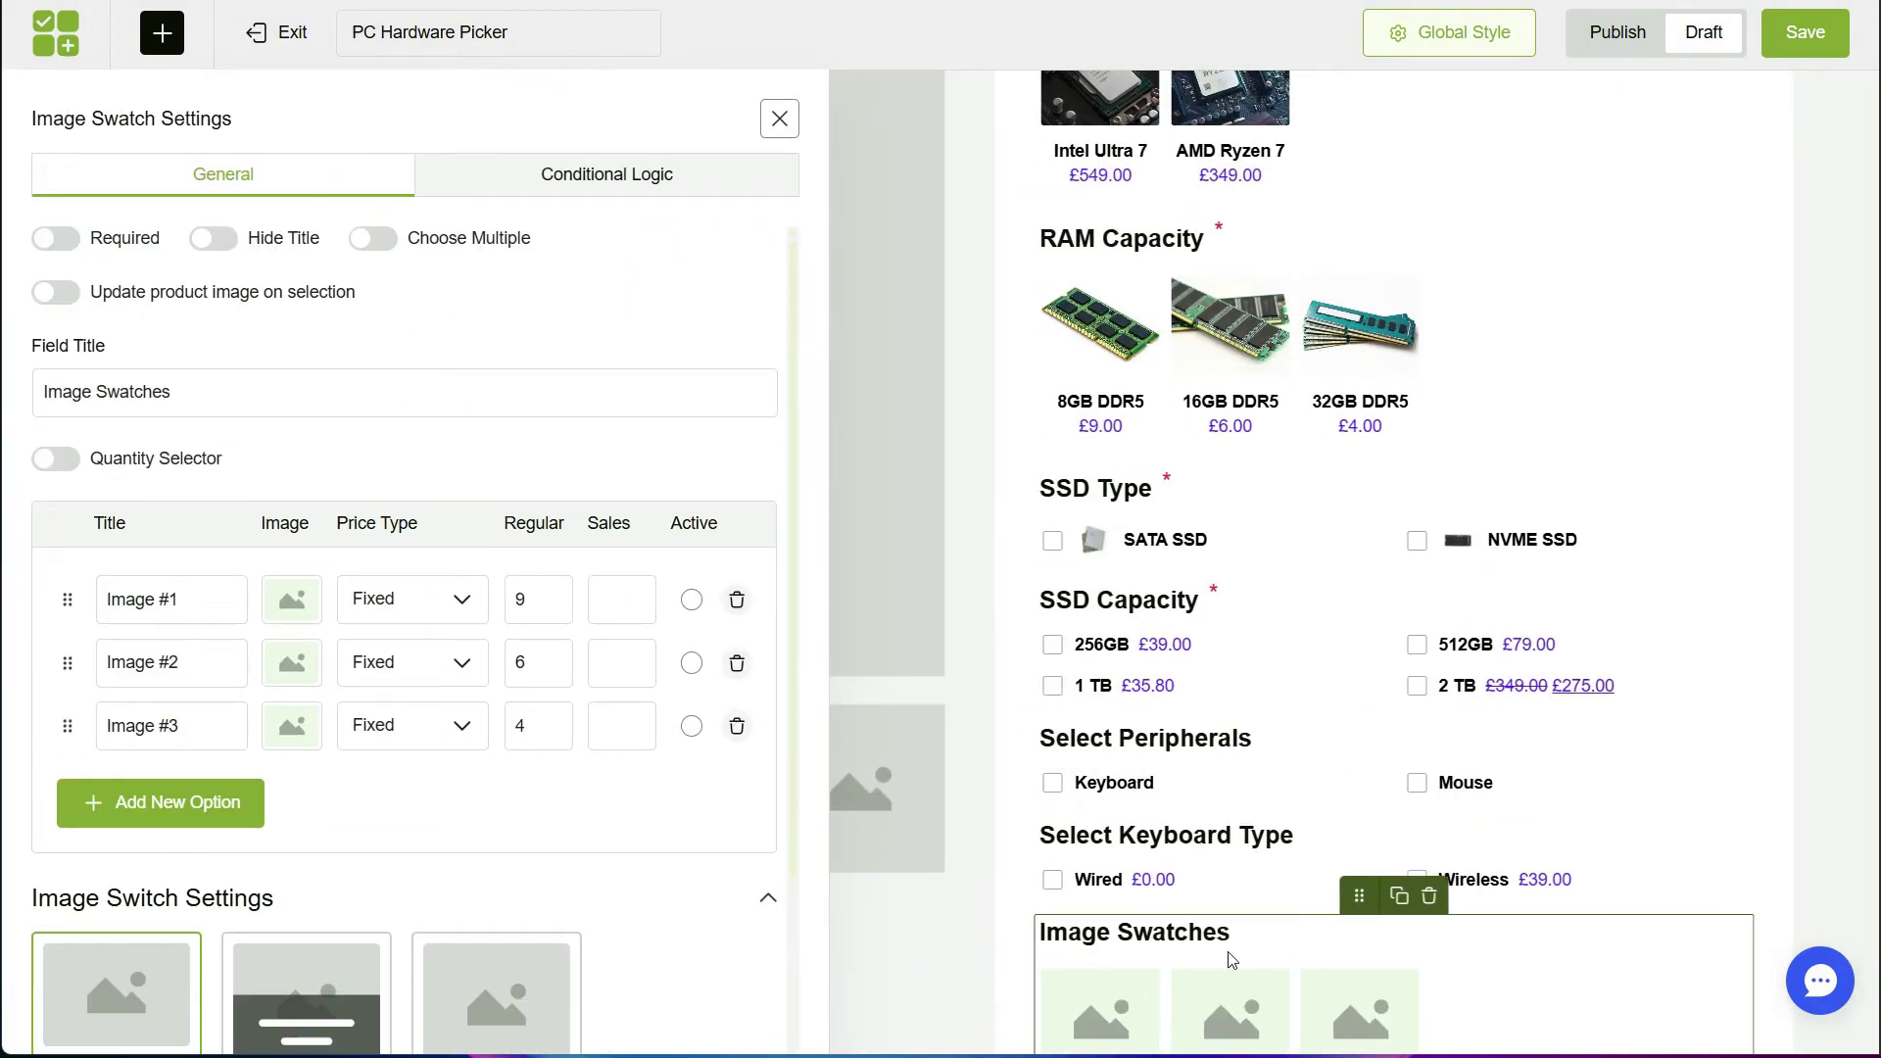
Title the swatch field 'Select Mouse' and give its first option the red mouse picture.
{"action": "triple_click", "coordinate": [162, 397]}
{"action": "type", "text": "Select Mouse"}
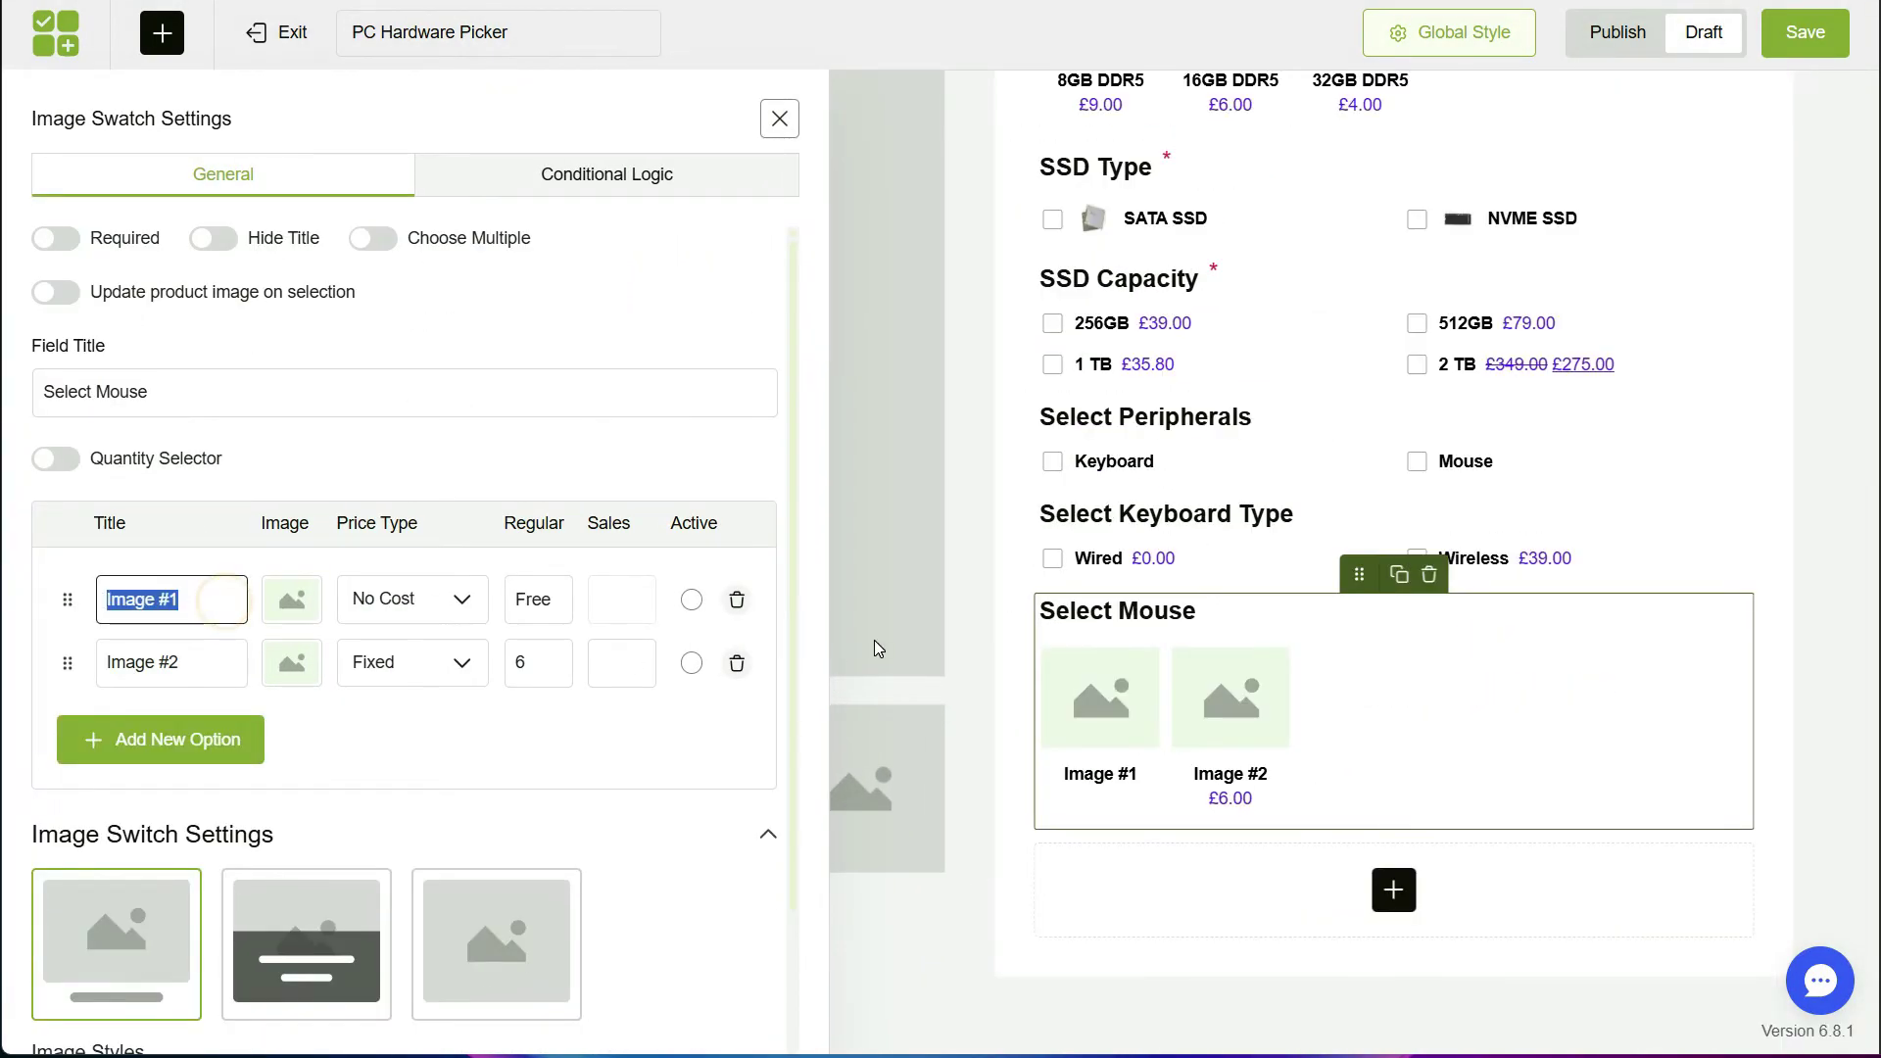
{"action": "left_click", "coordinate": [291, 596]}
{"action": "left_click", "coordinate": [1034, 316]}
{"action": "left_click", "coordinate": [1786, 983]}
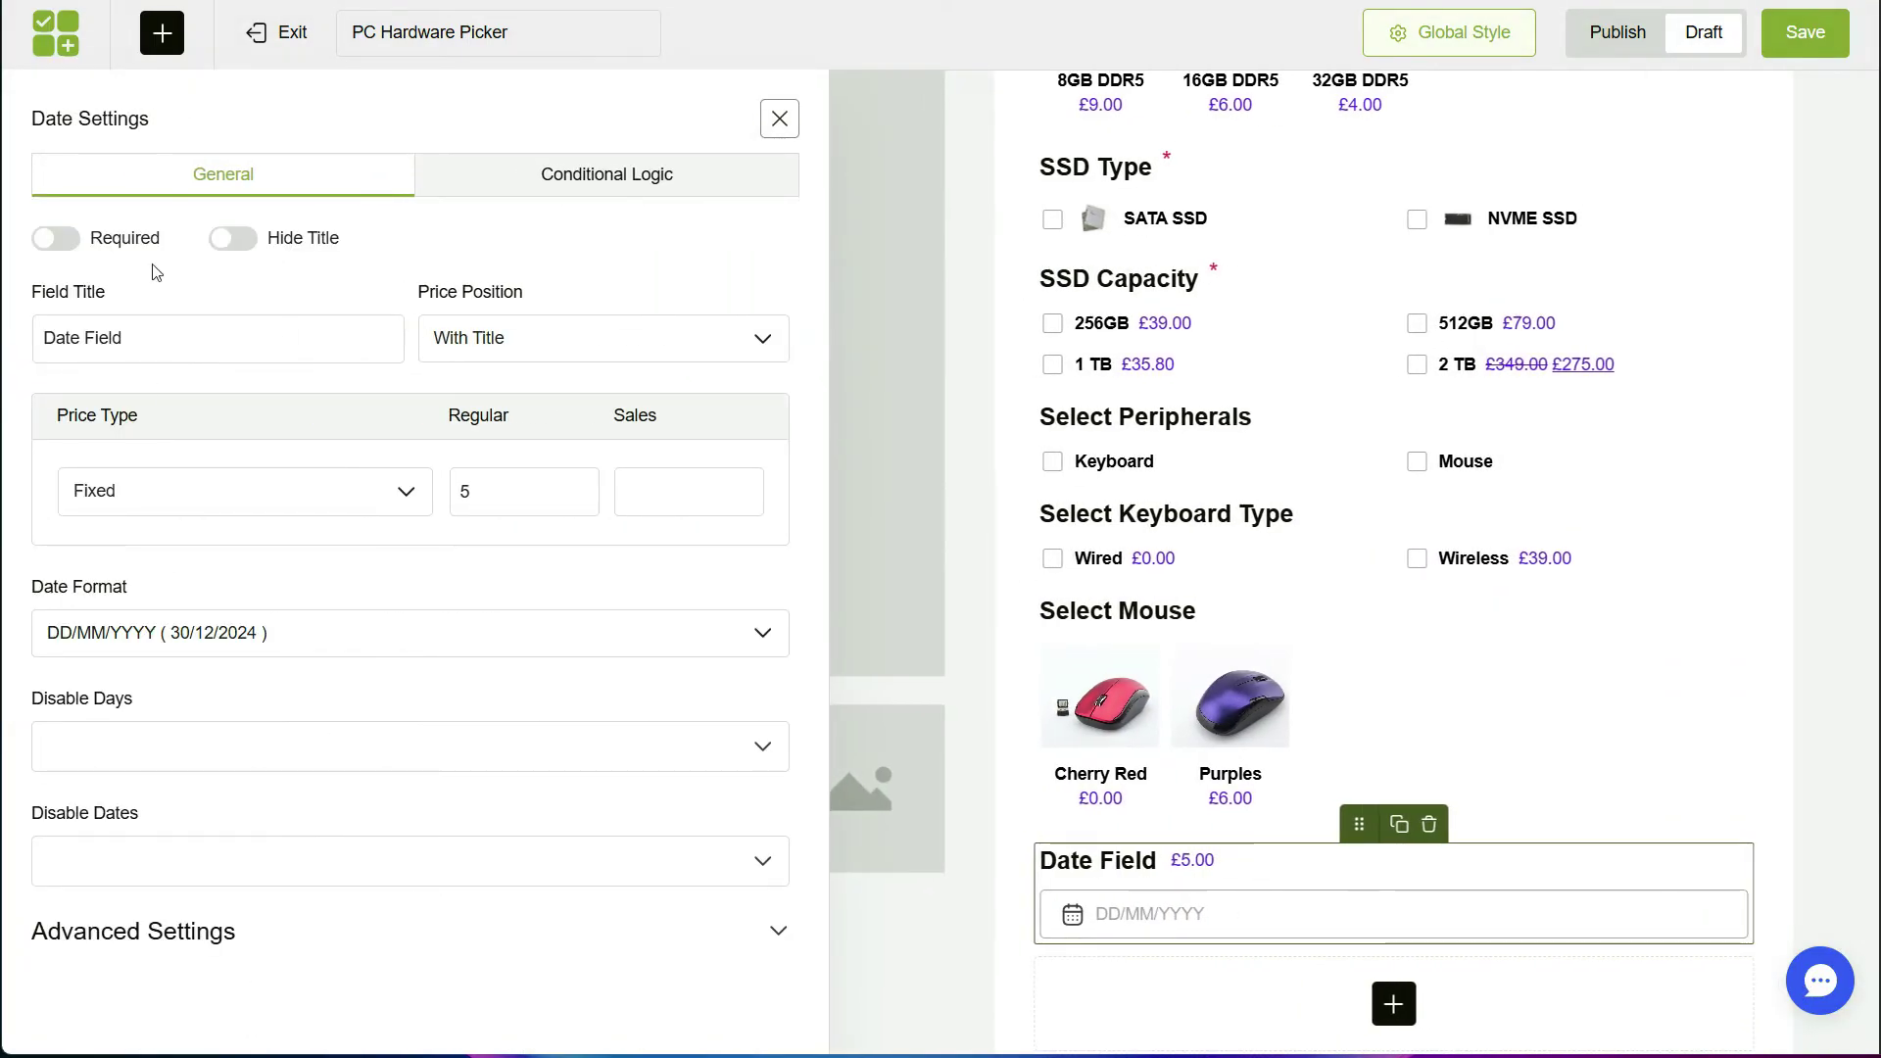
Save the option set and enable Show / Any conditional logic on RAM Capacity.
{"action": "left_click", "coordinate": [1806, 33]}
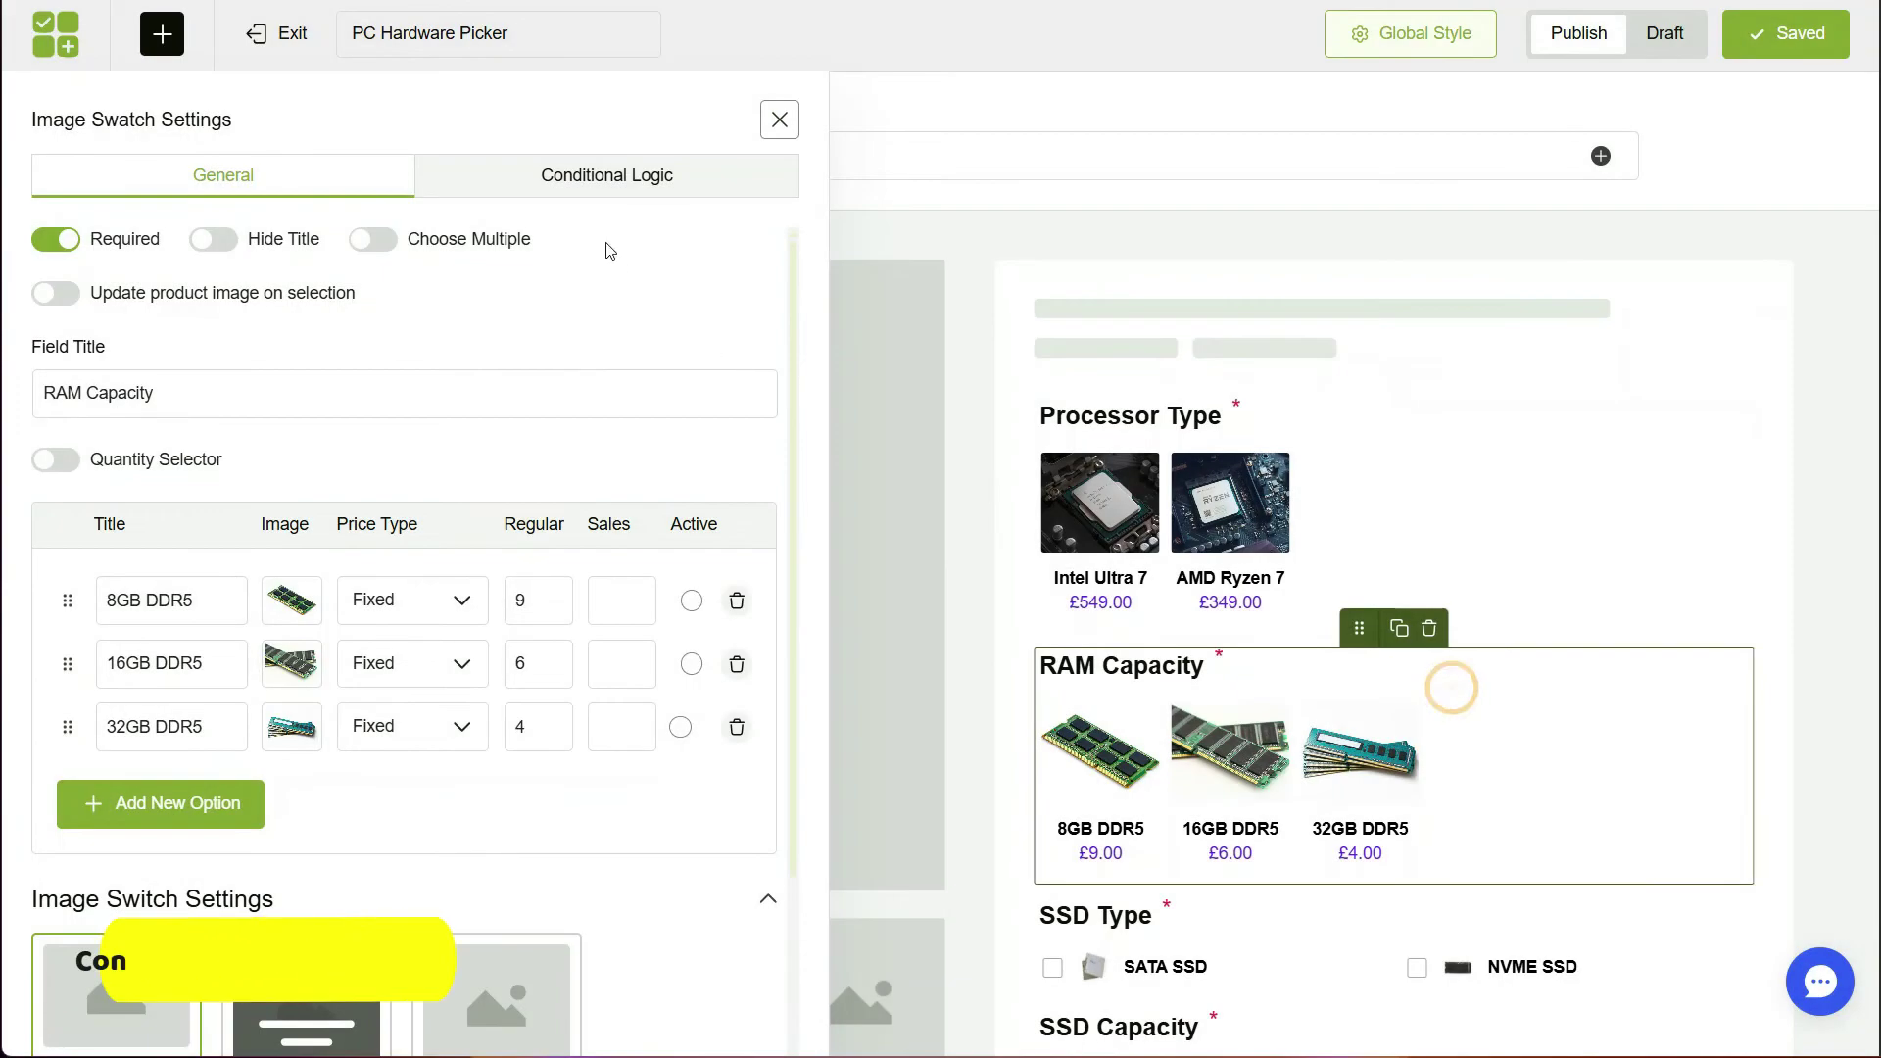
{"action": "left_click", "coordinate": [584, 175]}
{"action": "left_click", "coordinate": [59, 243]}
{"action": "left_click", "coordinate": [122, 308]}
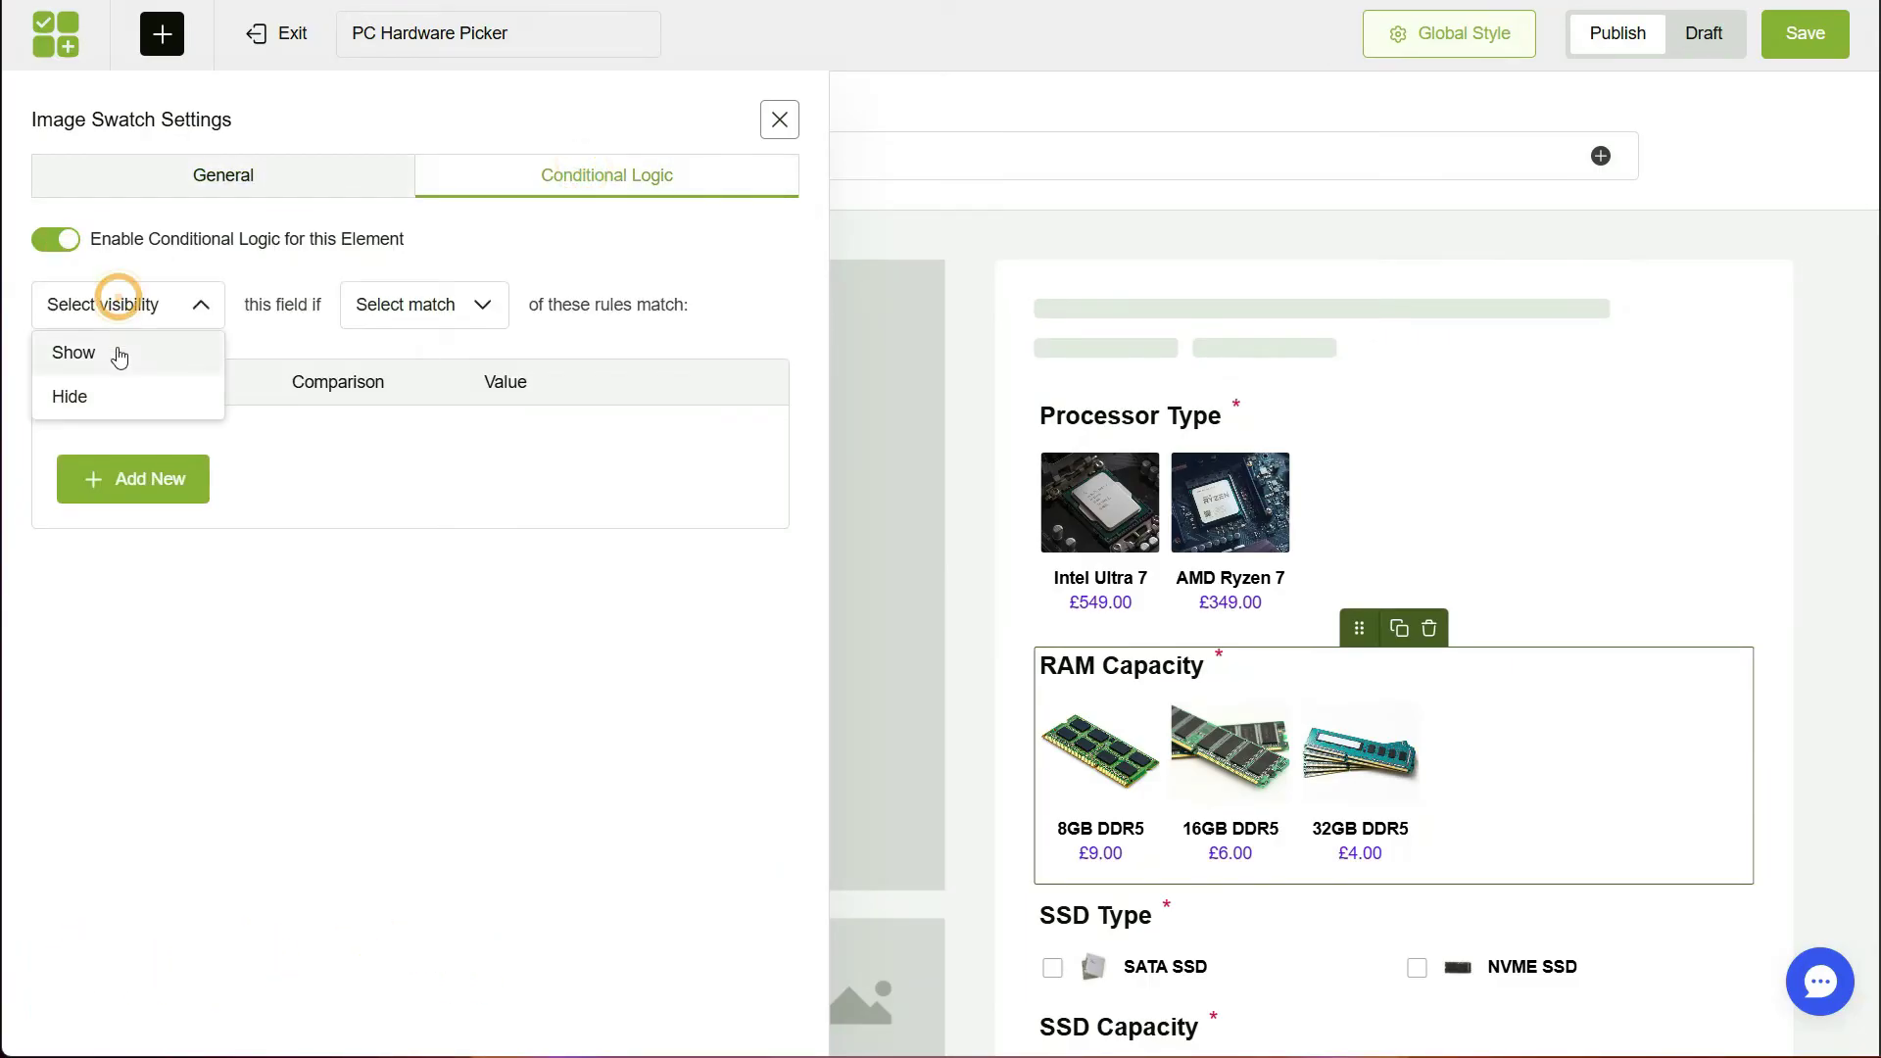
{"action": "left_click", "coordinate": [117, 355]}
{"action": "left_click", "coordinate": [439, 305]}
{"action": "left_click", "coordinate": [402, 345]}
Add the rule Processor Type Is Not Empty to RAM Capacity.
{"action": "left_click", "coordinate": [201, 480]}
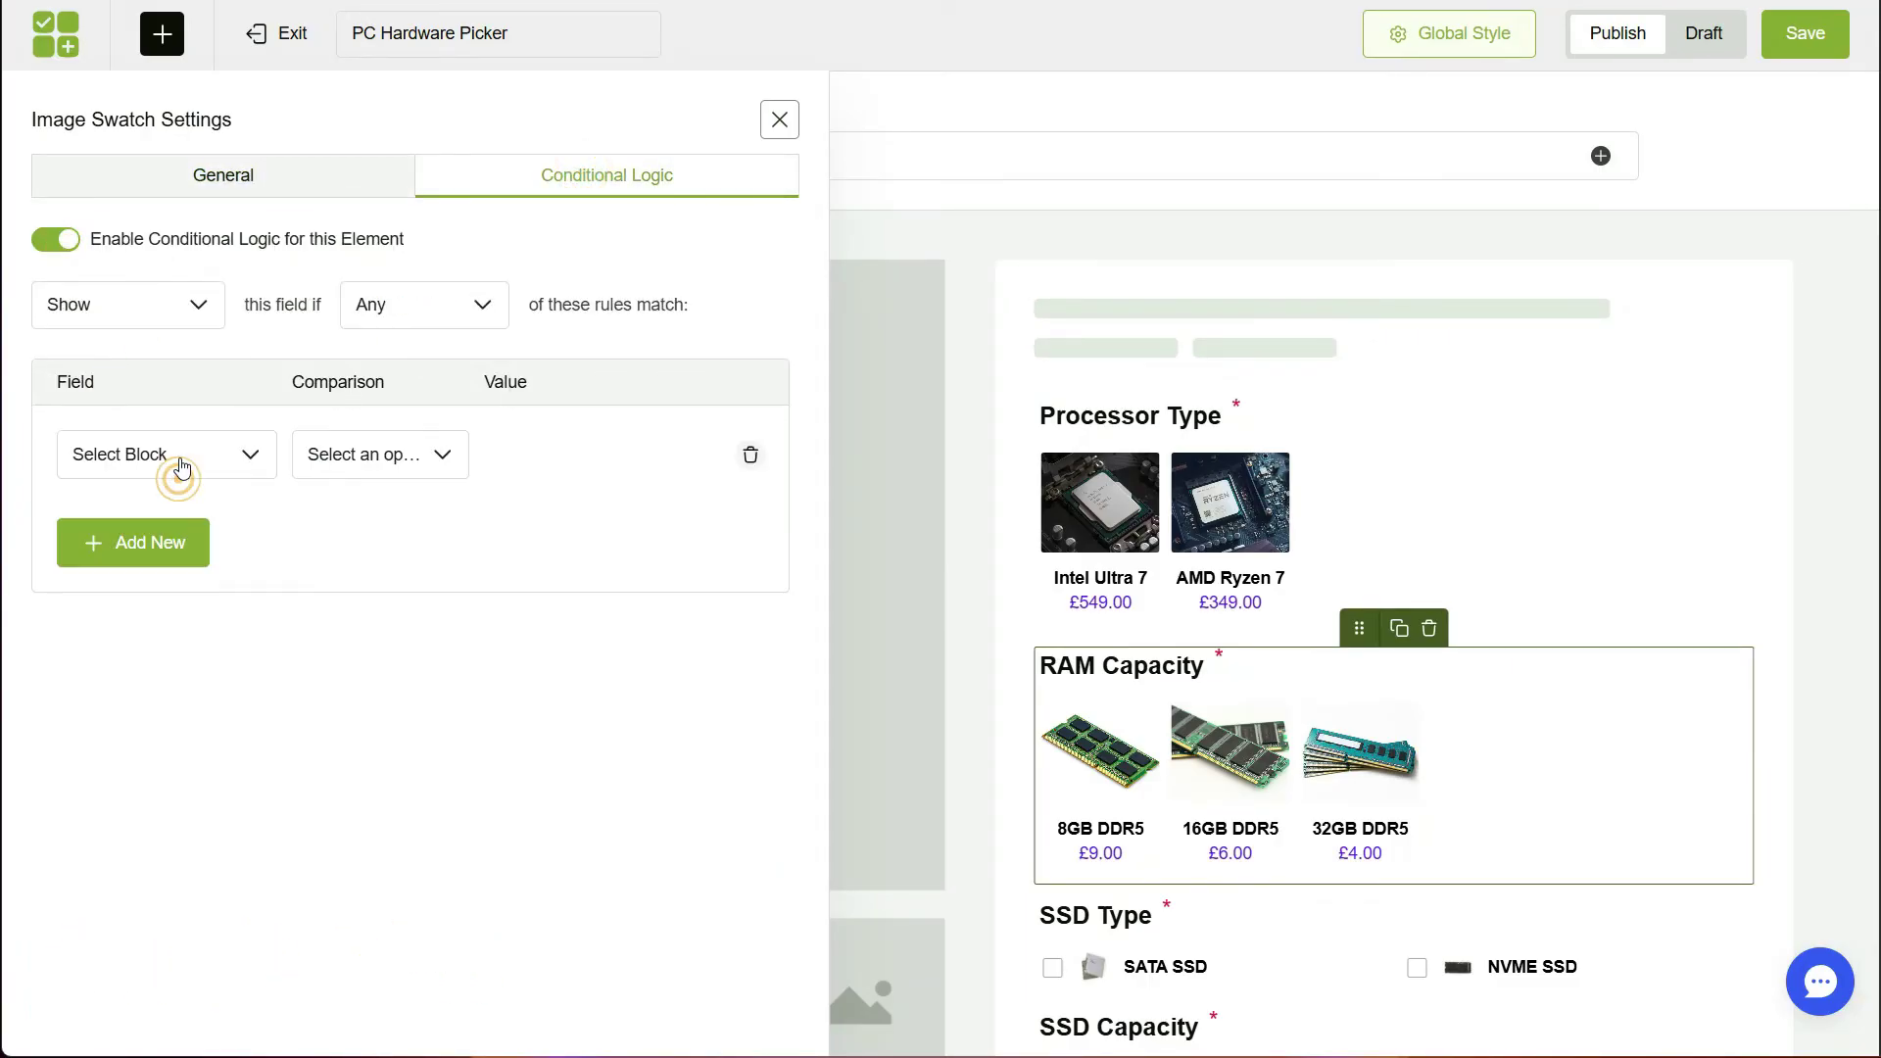
{"action": "left_click", "coordinate": [177, 454]}
{"action": "left_click", "coordinate": [189, 545]}
{"action": "left_click", "coordinate": [381, 454]}
{"action": "scroll", "coordinate": [392, 544], "scroll_direction": "down", "scroll_amount": 1}
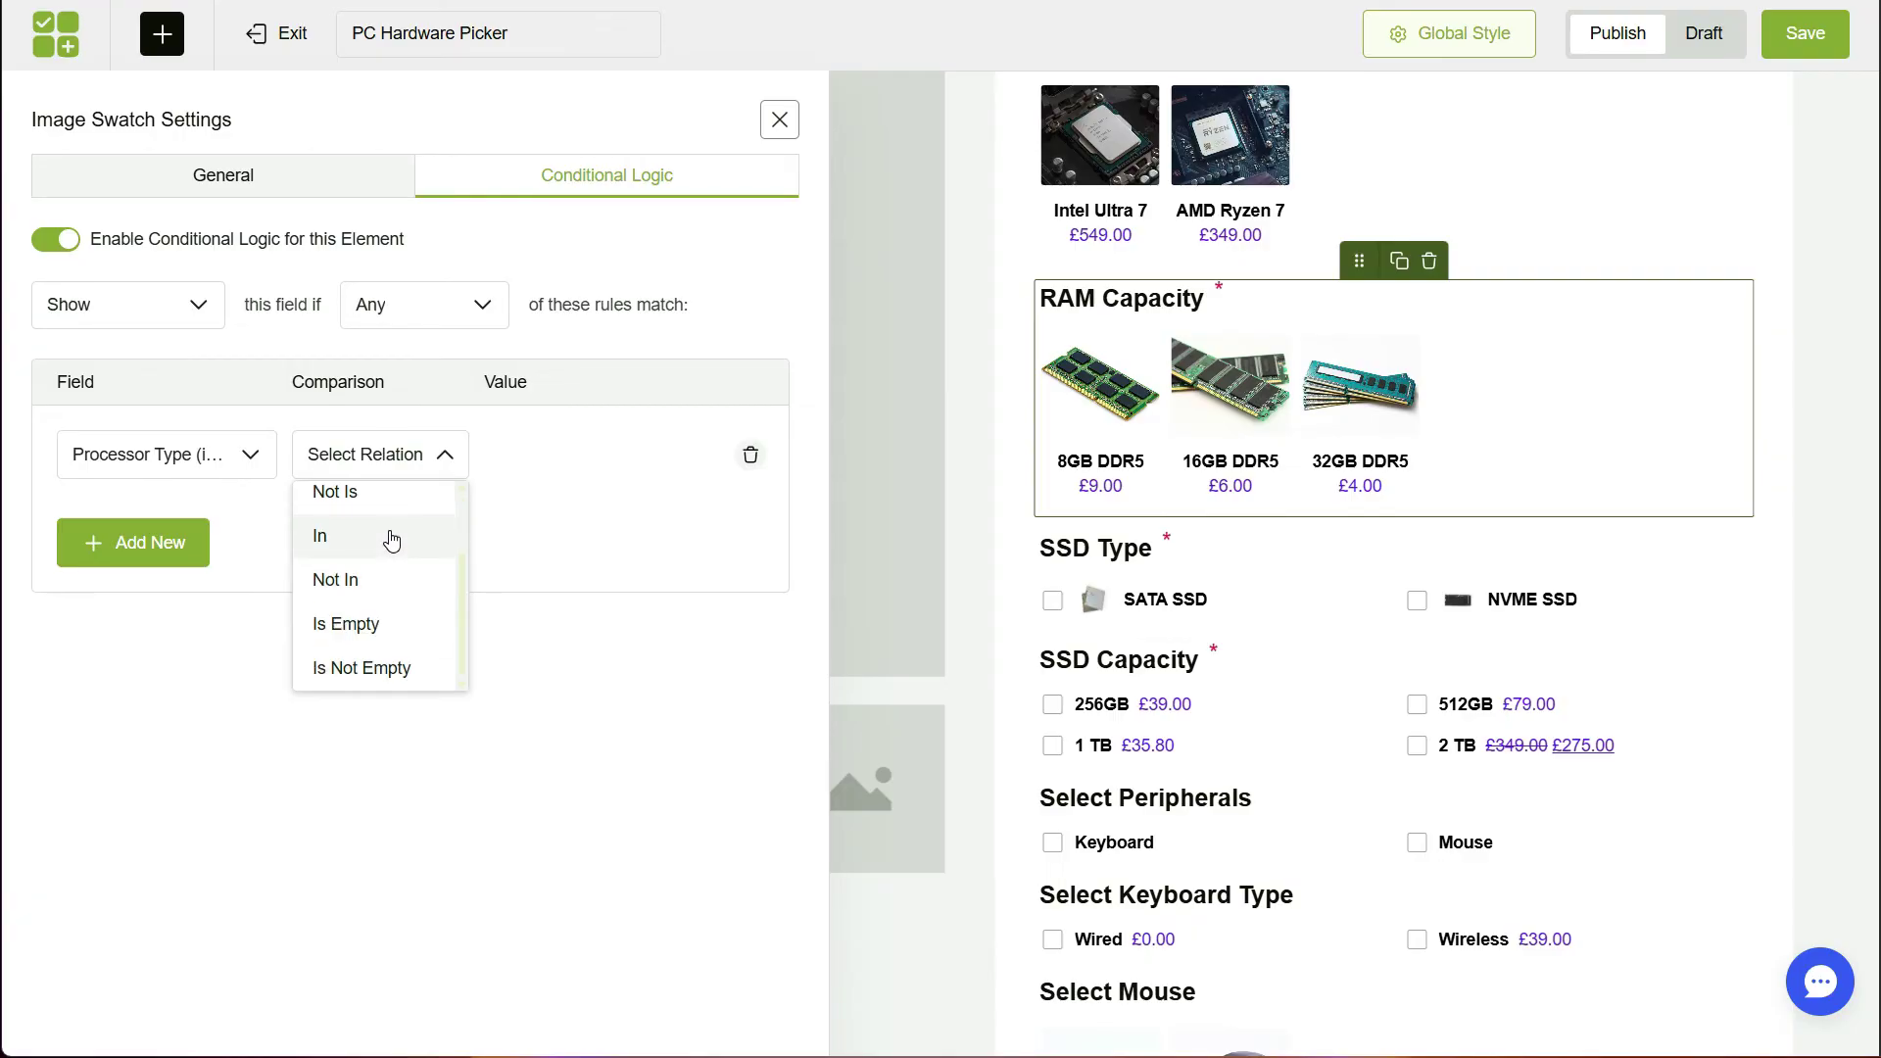
{"action": "left_click", "coordinate": [392, 669]}
{"action": "scroll", "coordinate": [1344, 424], "scroll_direction": "down", "scroll_amount": 5}
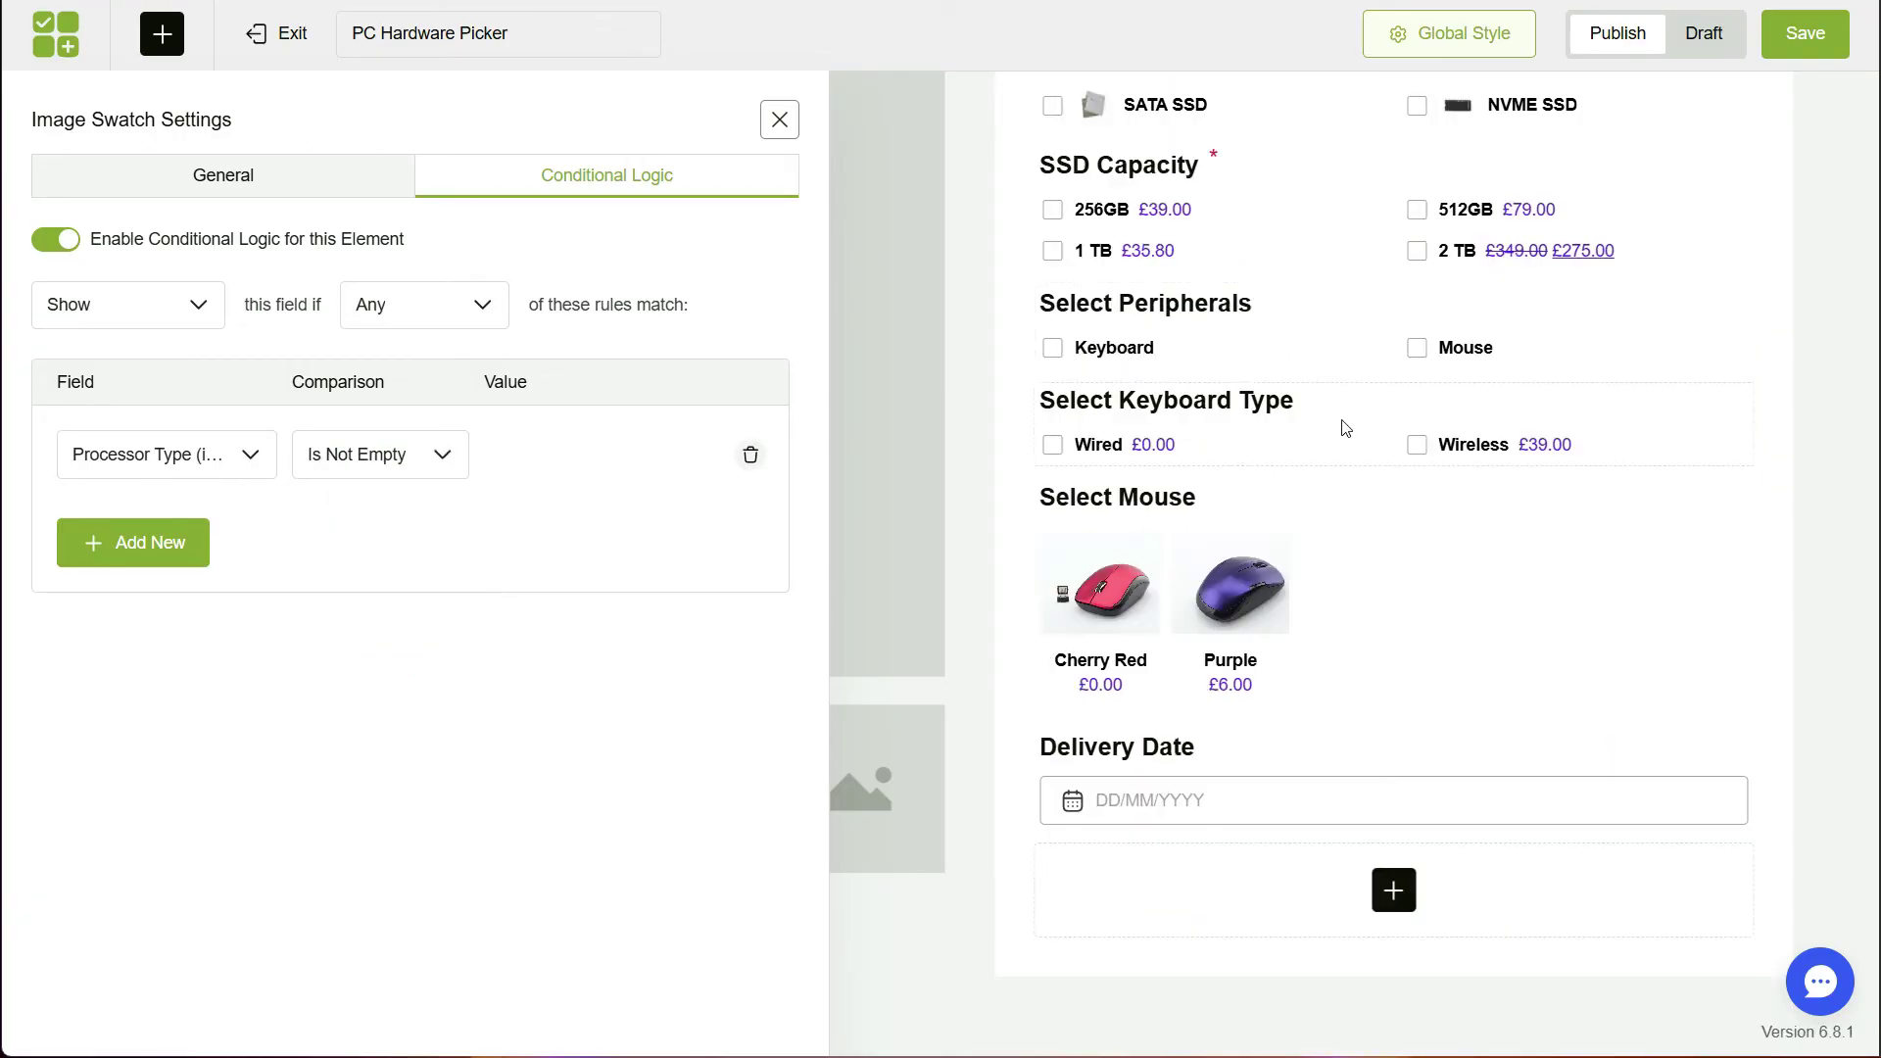
{"action": "left_click", "coordinate": [1344, 425]}
Enable Show / Any conditional logic on Select Keyboard Type with rule Select Peripherals Is Keyboard.
{"action": "left_click", "coordinate": [574, 179]}
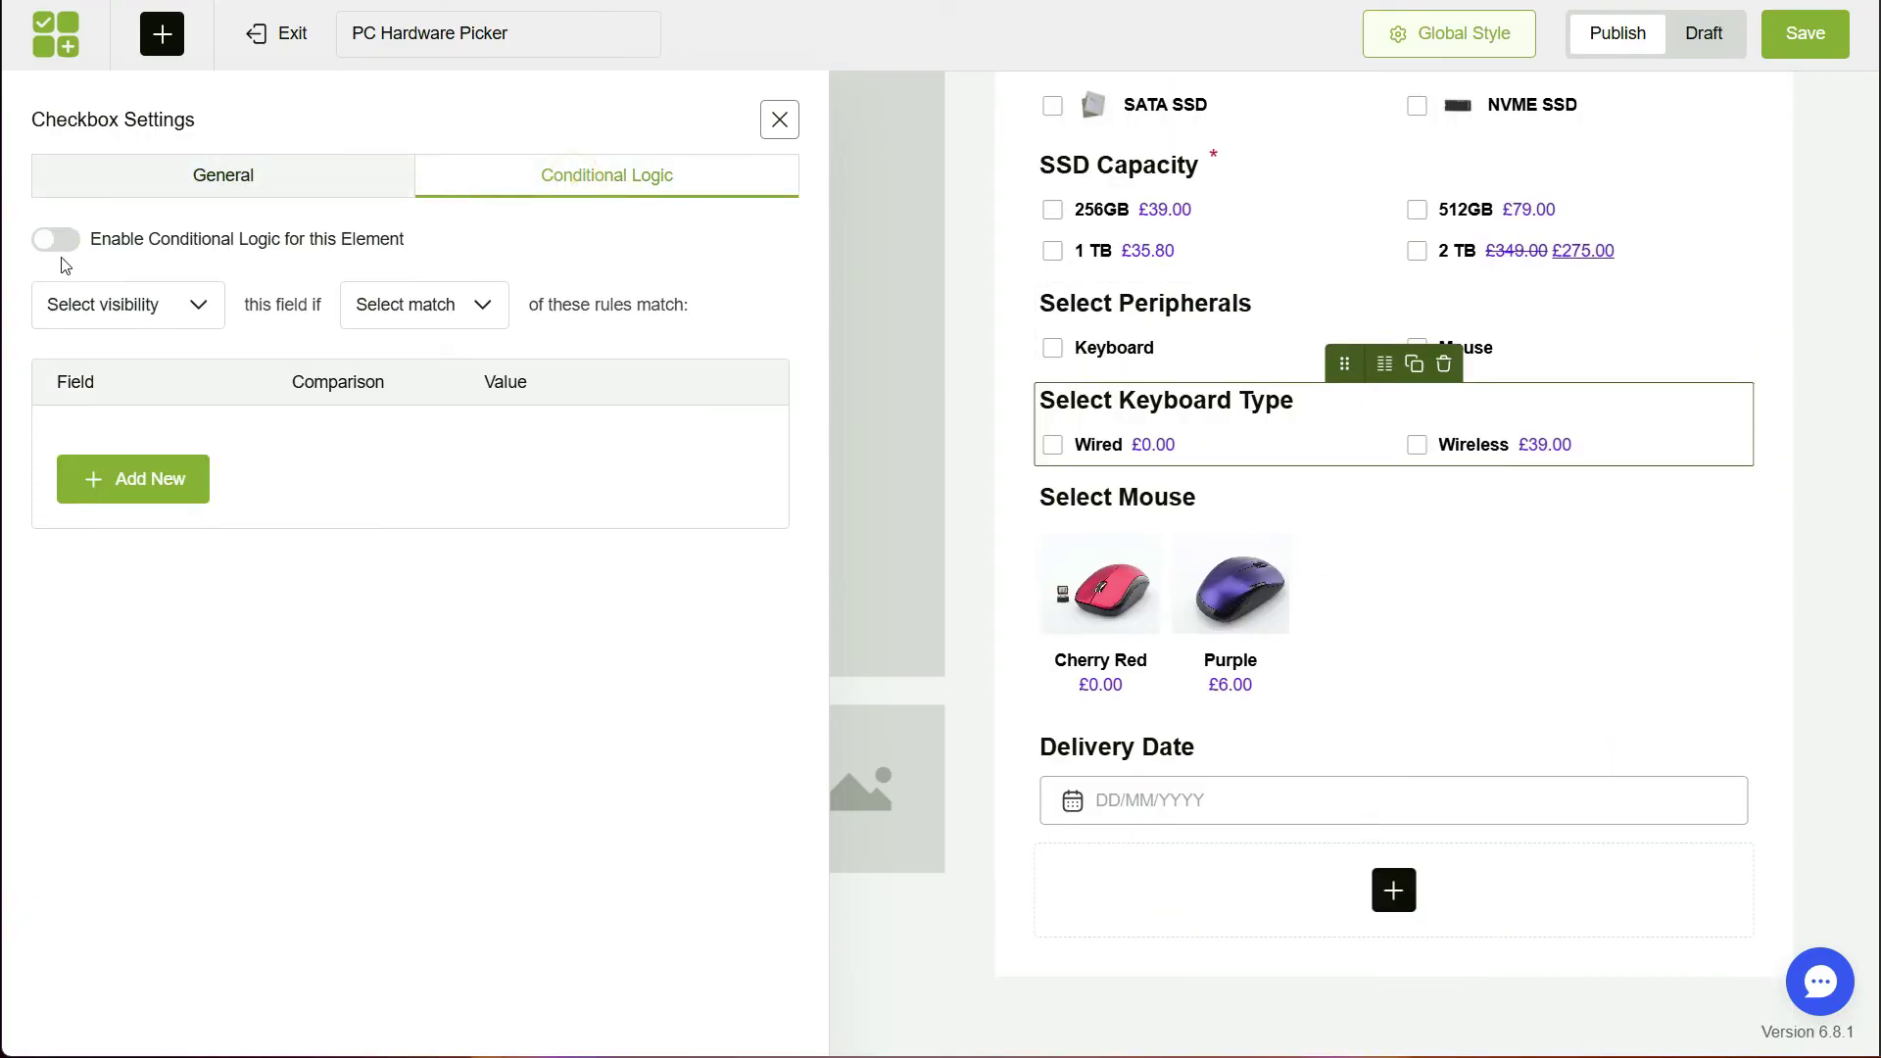
{"action": "left_click", "coordinate": [114, 305]}
{"action": "left_click", "coordinate": [122, 350]}
{"action": "left_click", "coordinate": [471, 305]}
{"action": "left_click", "coordinate": [450, 355]}
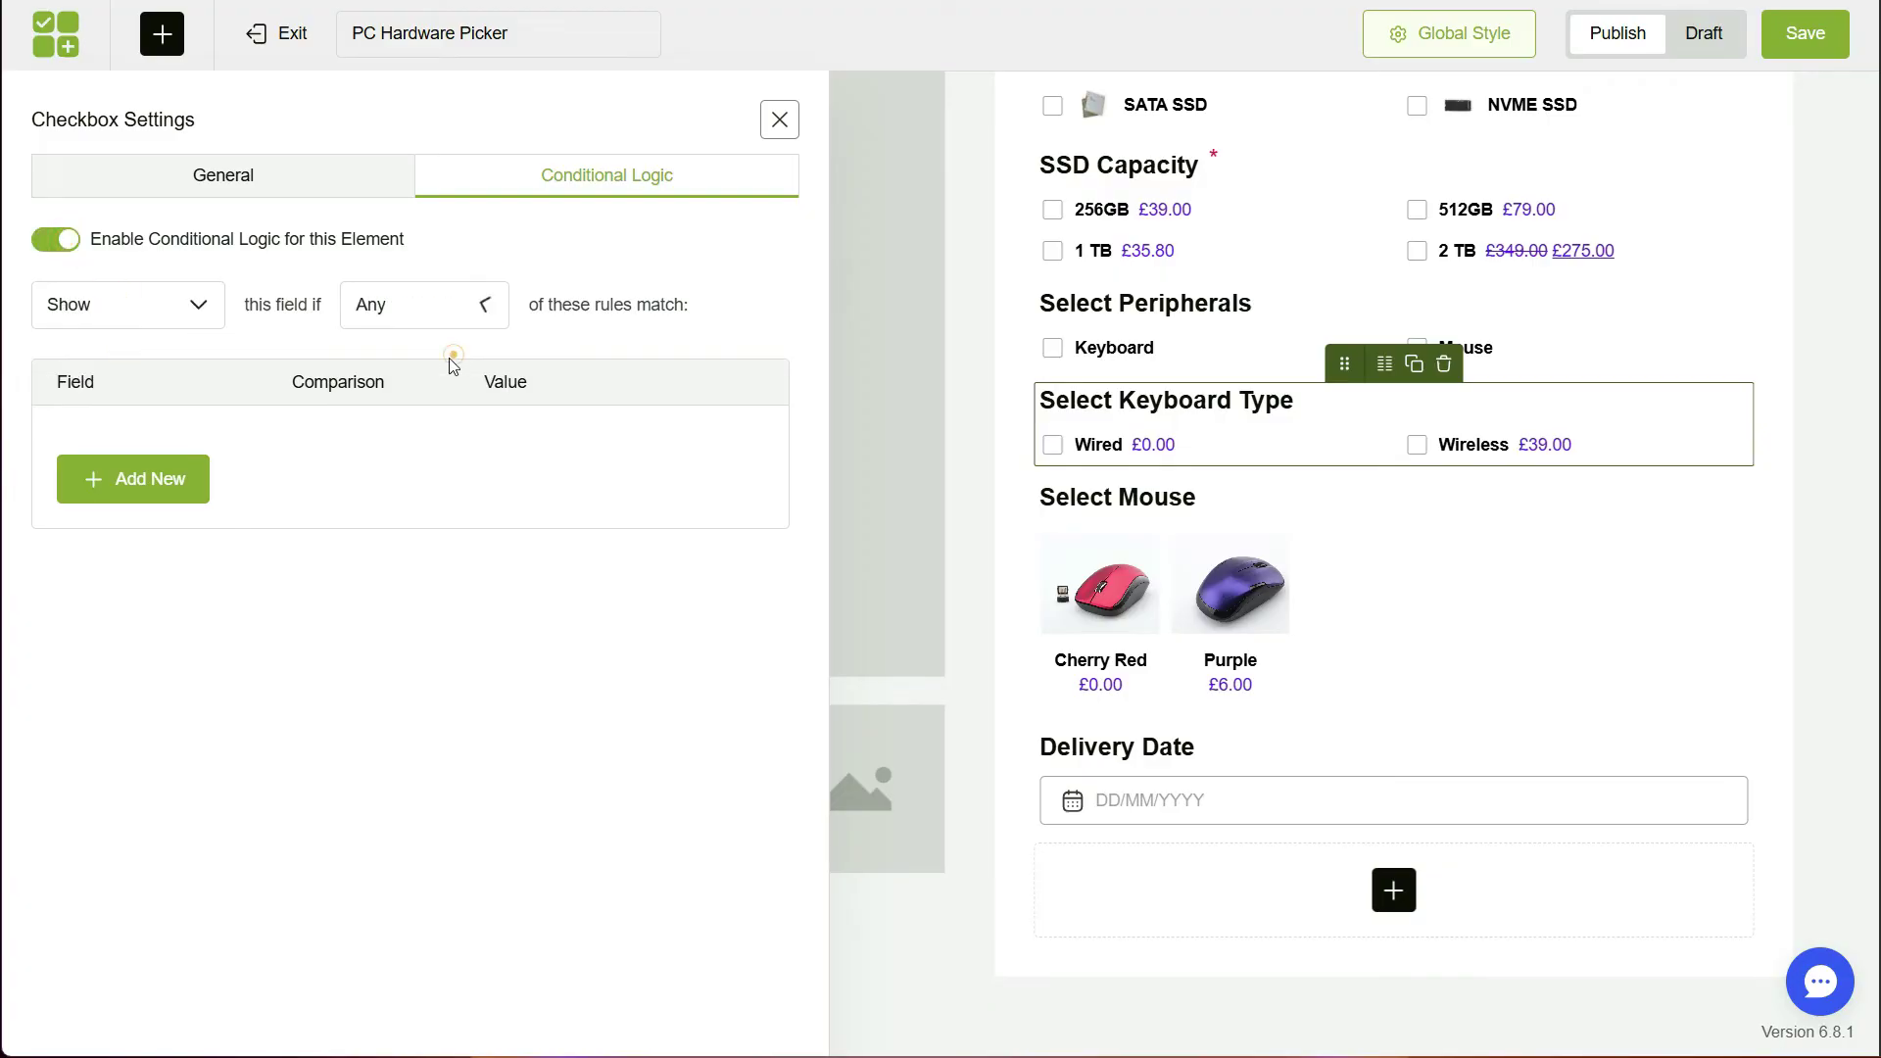
{"action": "left_click", "coordinate": [143, 480]}
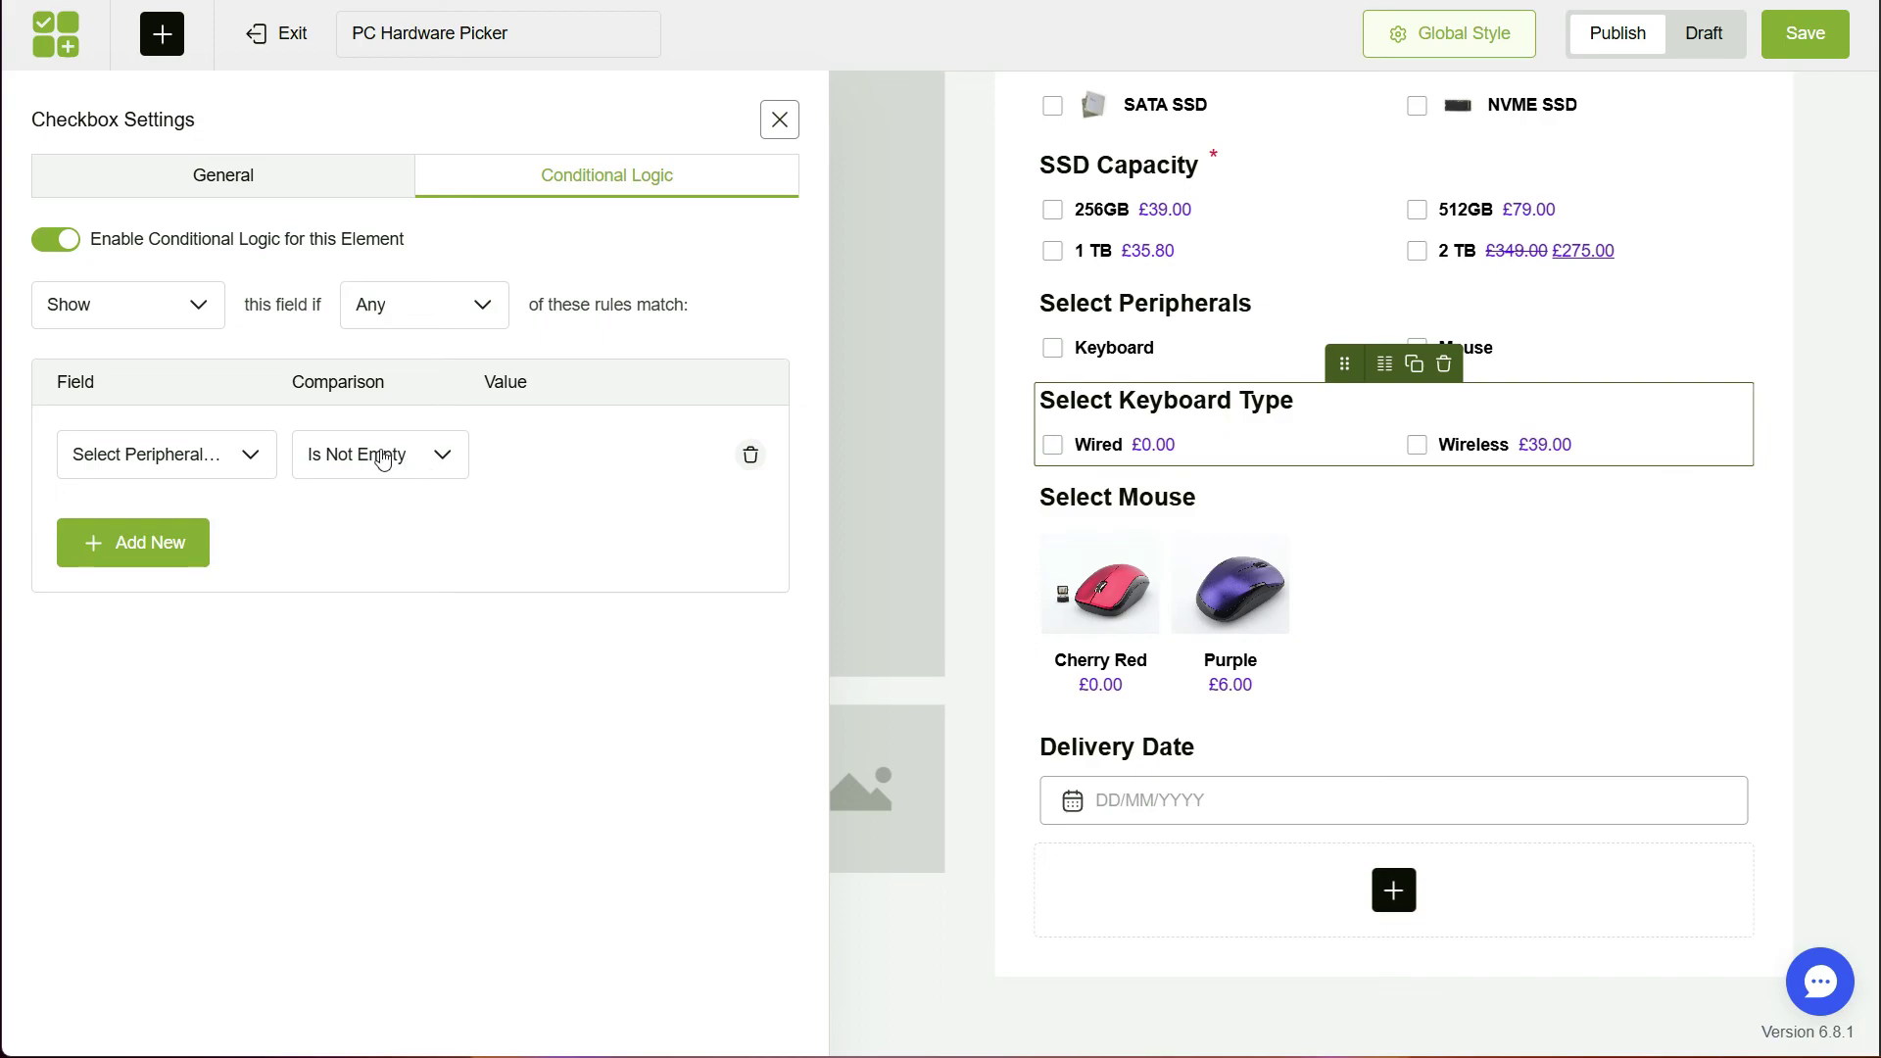
{"action": "left_click", "coordinate": [240, 468]}
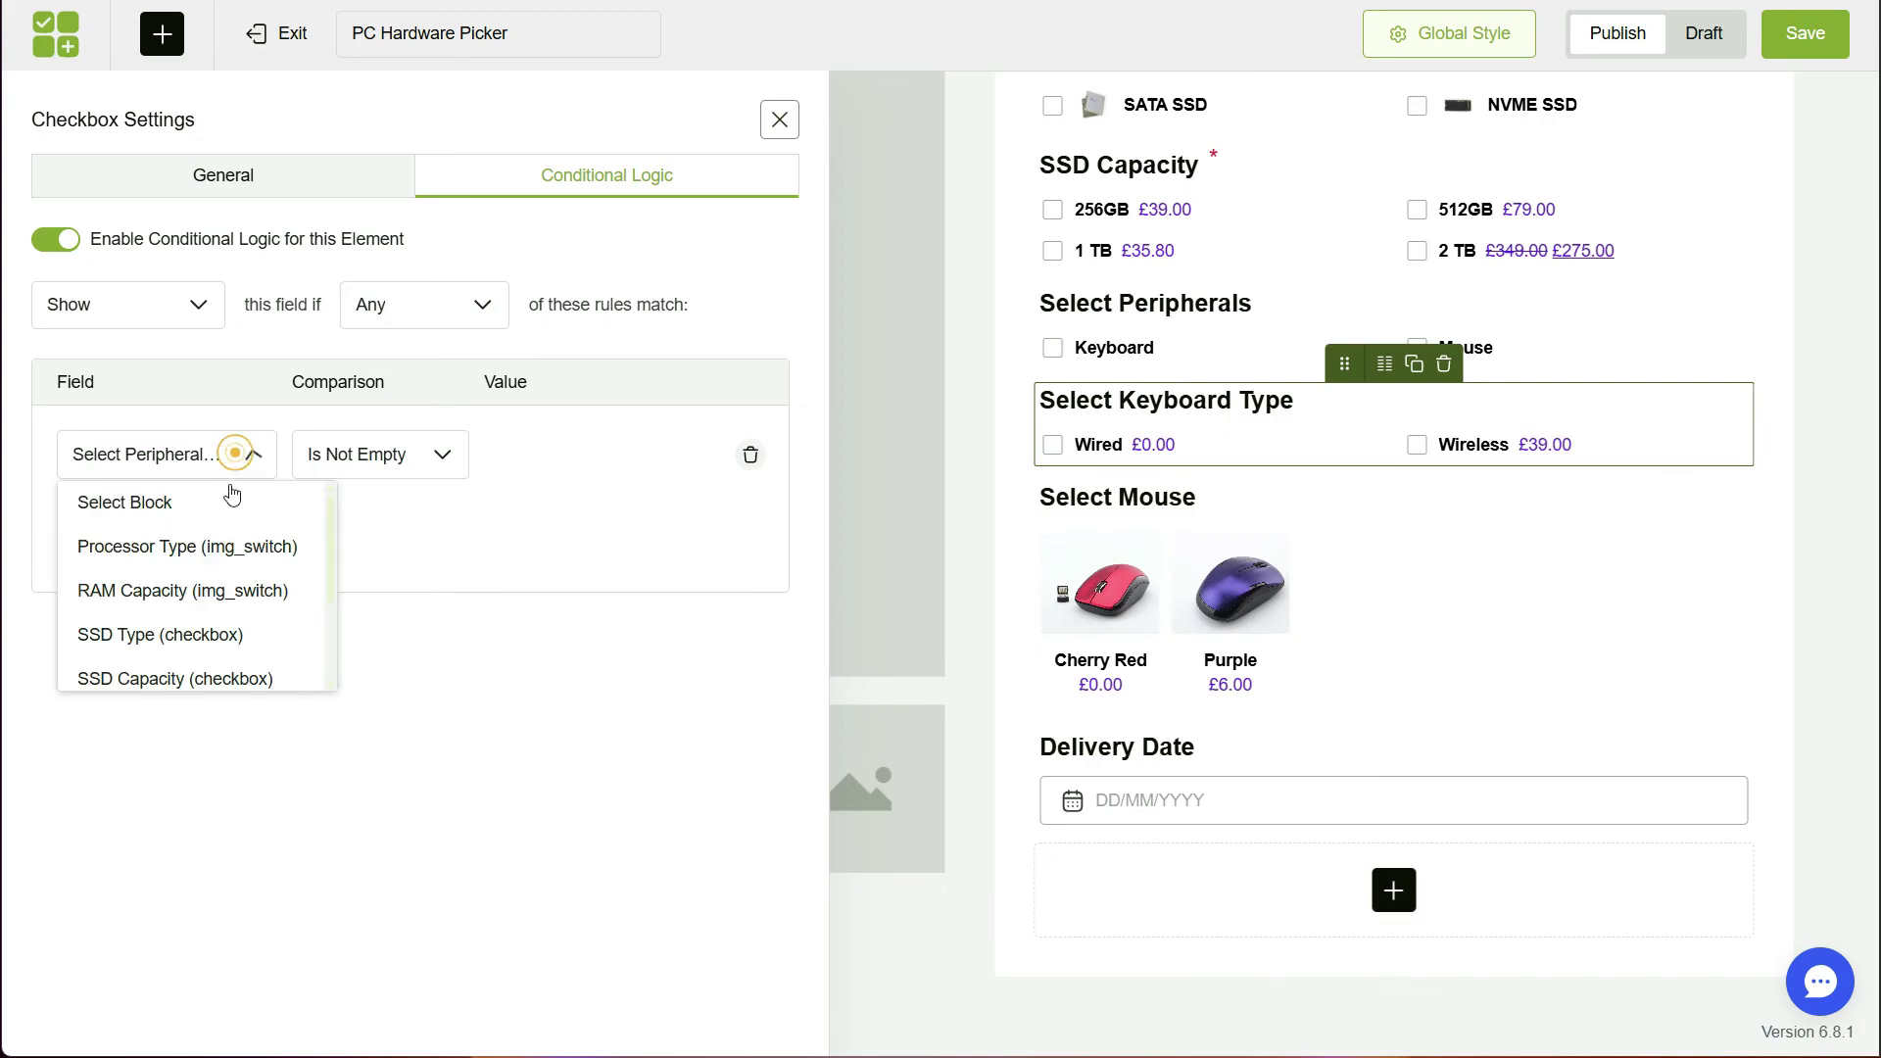
{"action": "left_click", "coordinate": [268, 591]}
{"action": "left_click", "coordinate": [573, 532]}
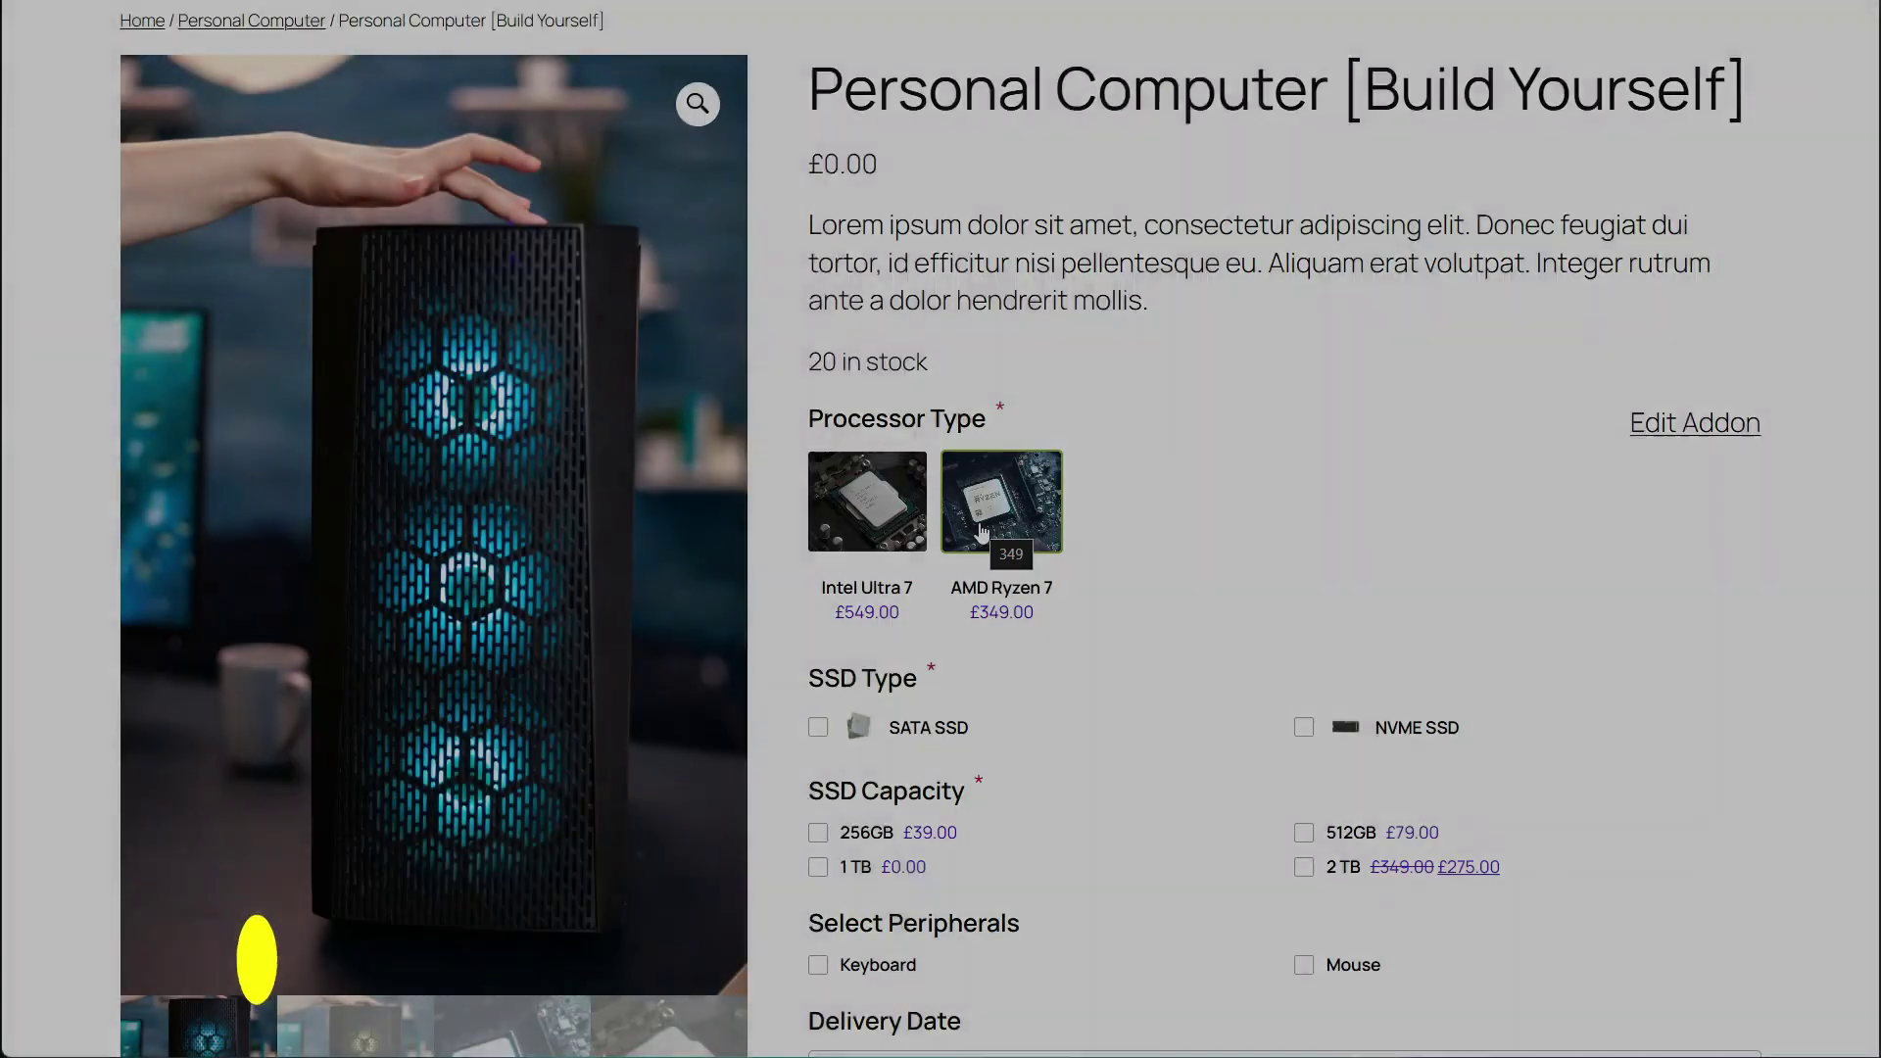
Choose the AMD Ryzen 7 processor and 16GB DDR5 memory, tick Keyboard and Mouse, and choose a Purple mouse.
{"action": "left_click", "coordinate": [980, 526]}
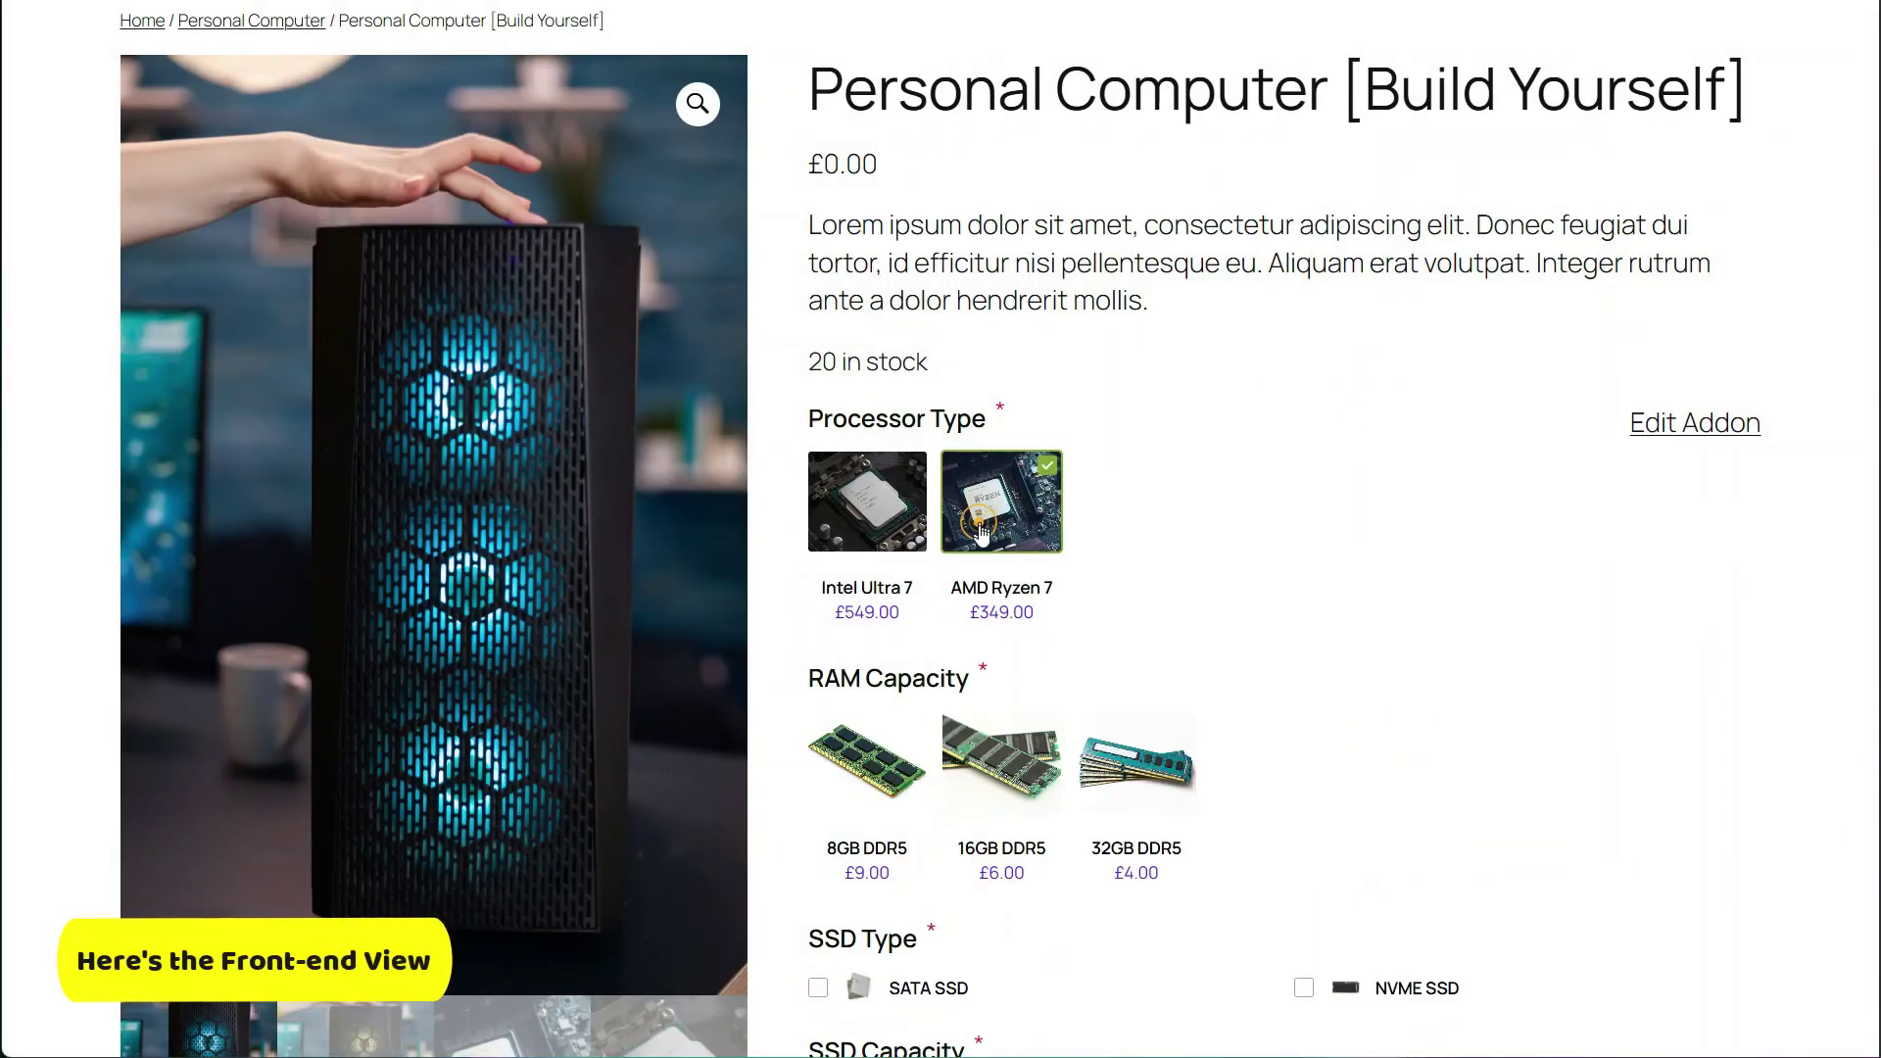
{"action": "left_click", "coordinate": [988, 760]}
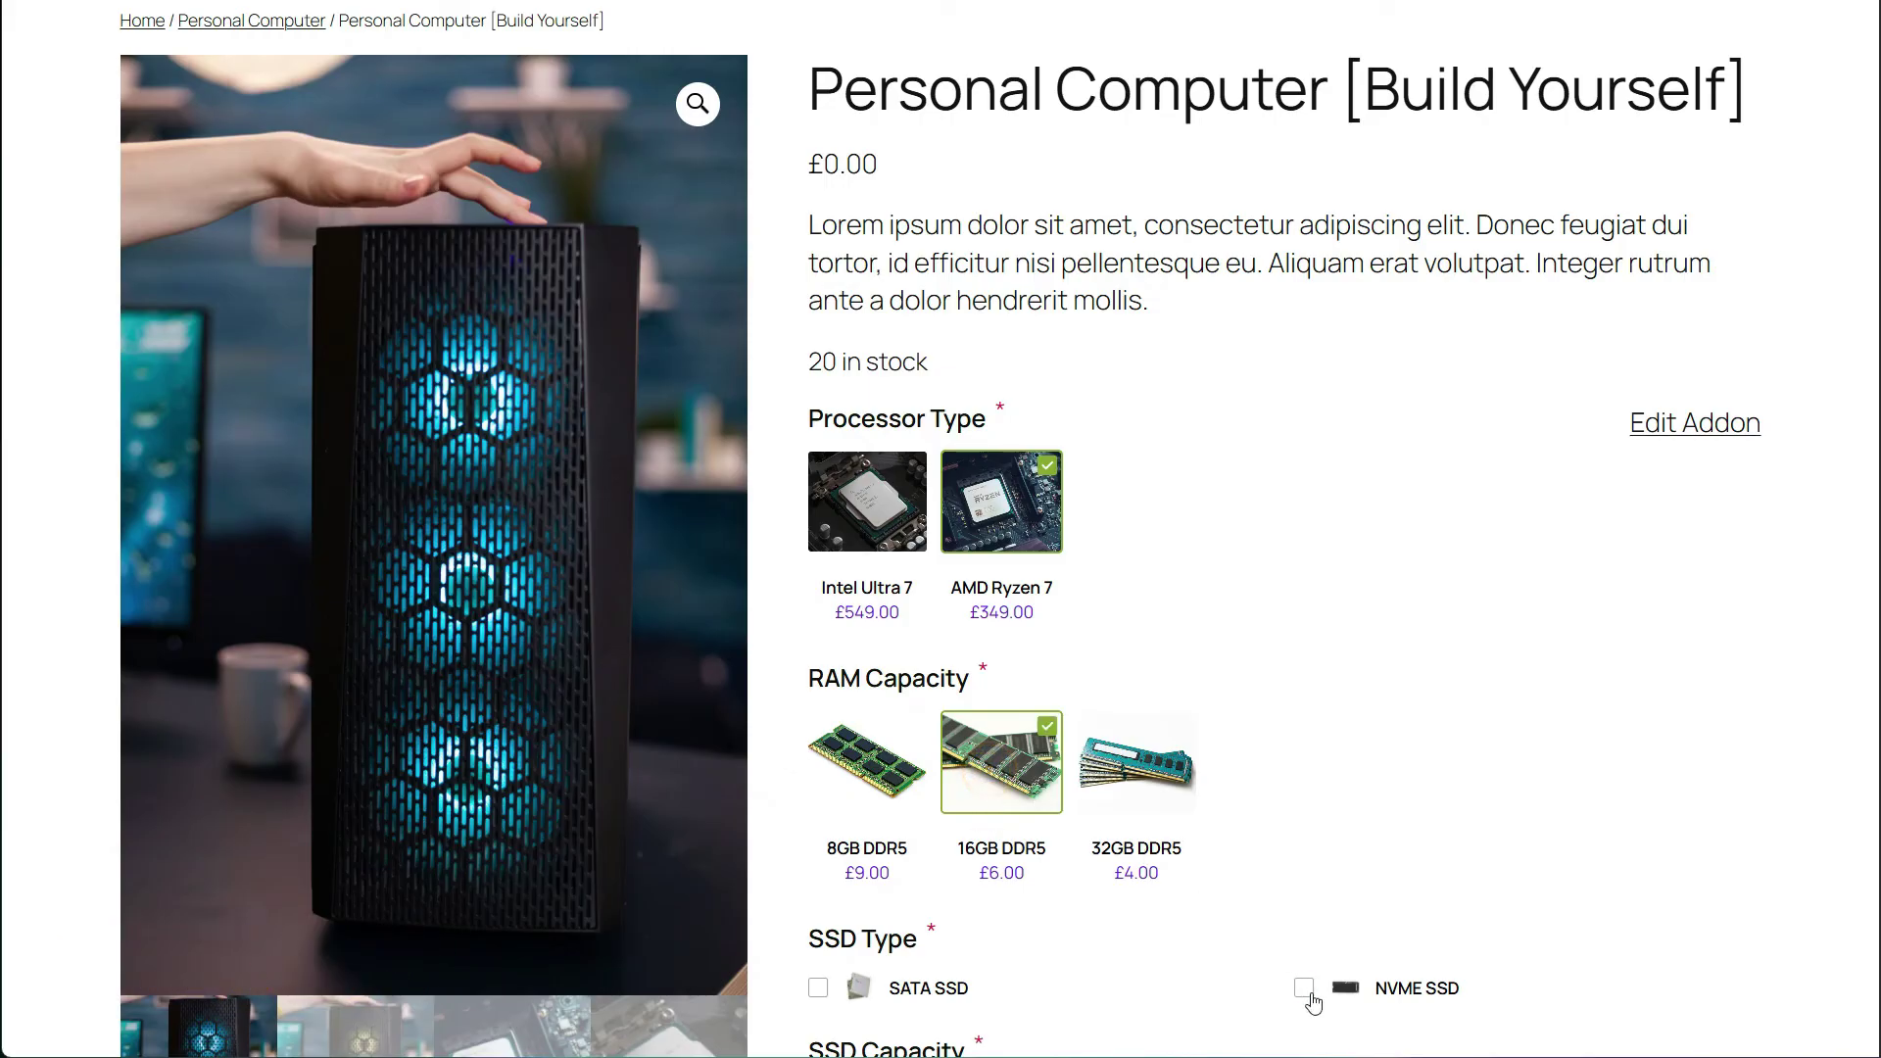
{"action": "scroll", "coordinate": [1352, 842], "scroll_direction": "down", "scroll_amount": 4}
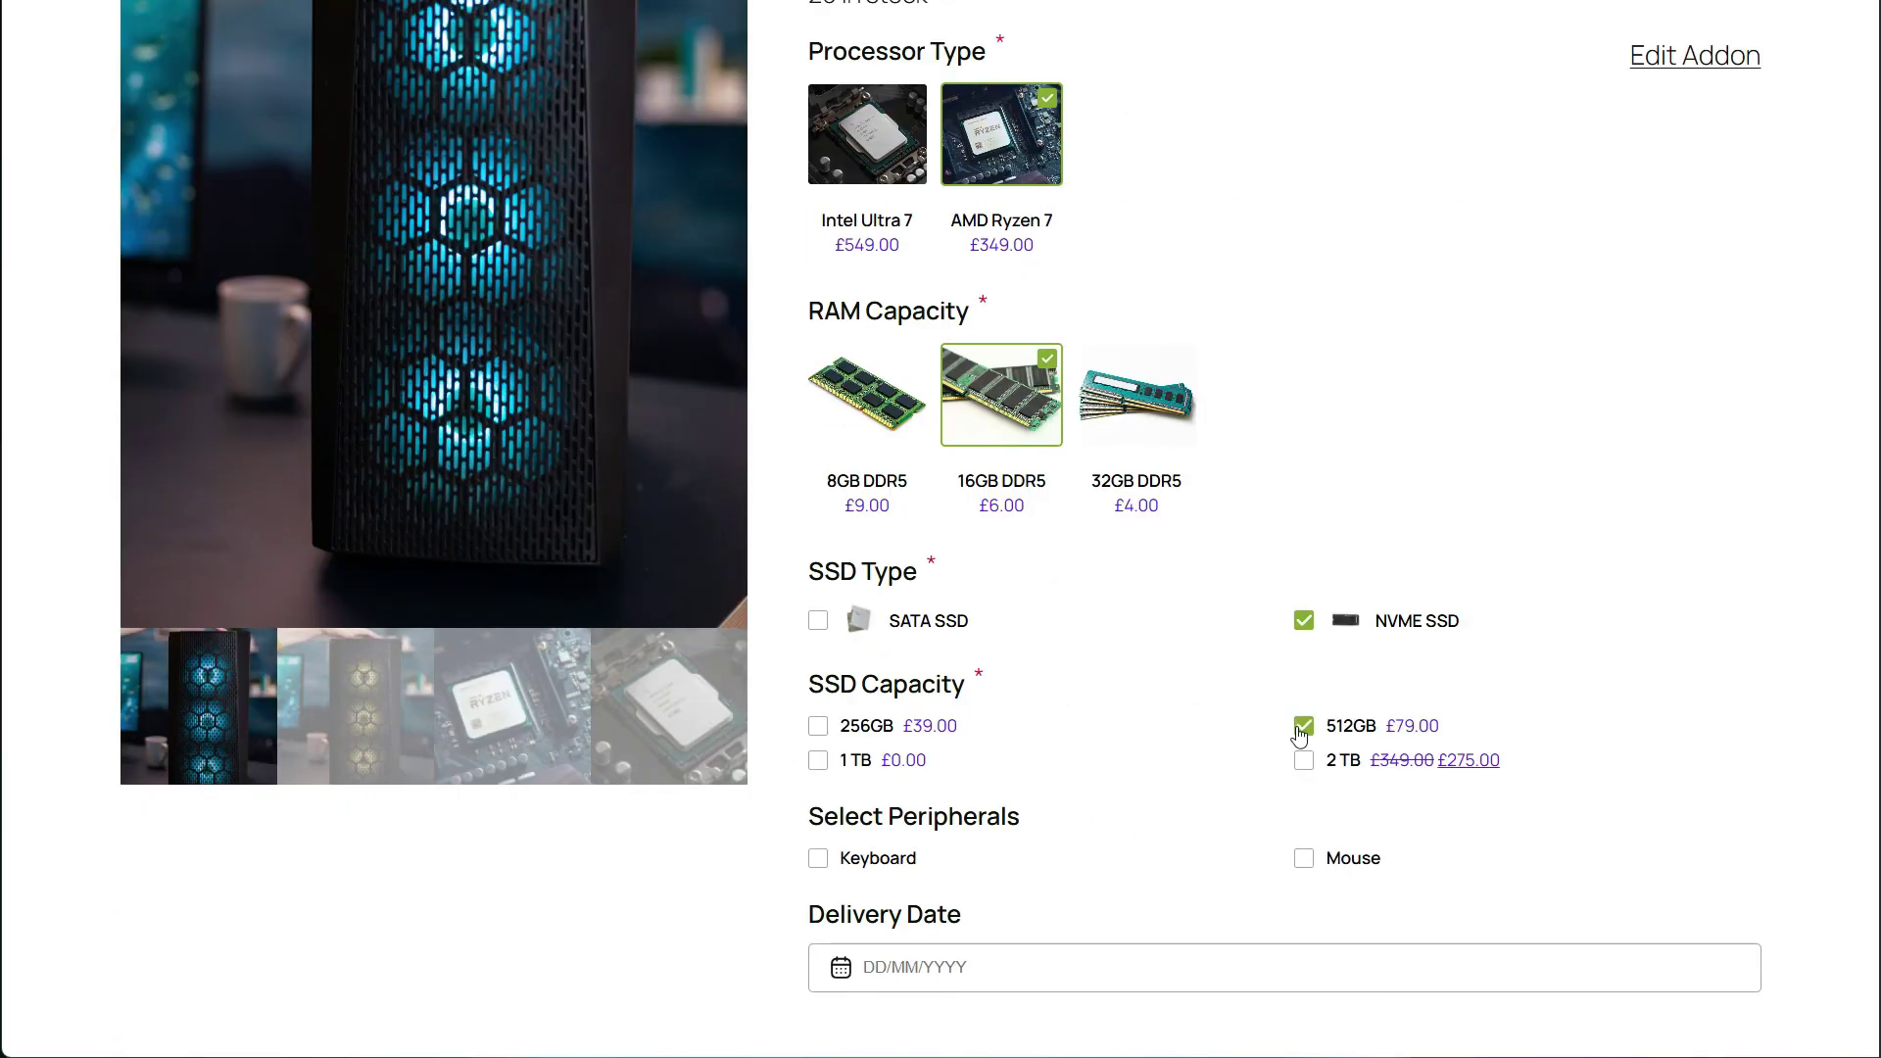
{"action": "left_click", "coordinate": [818, 858]}
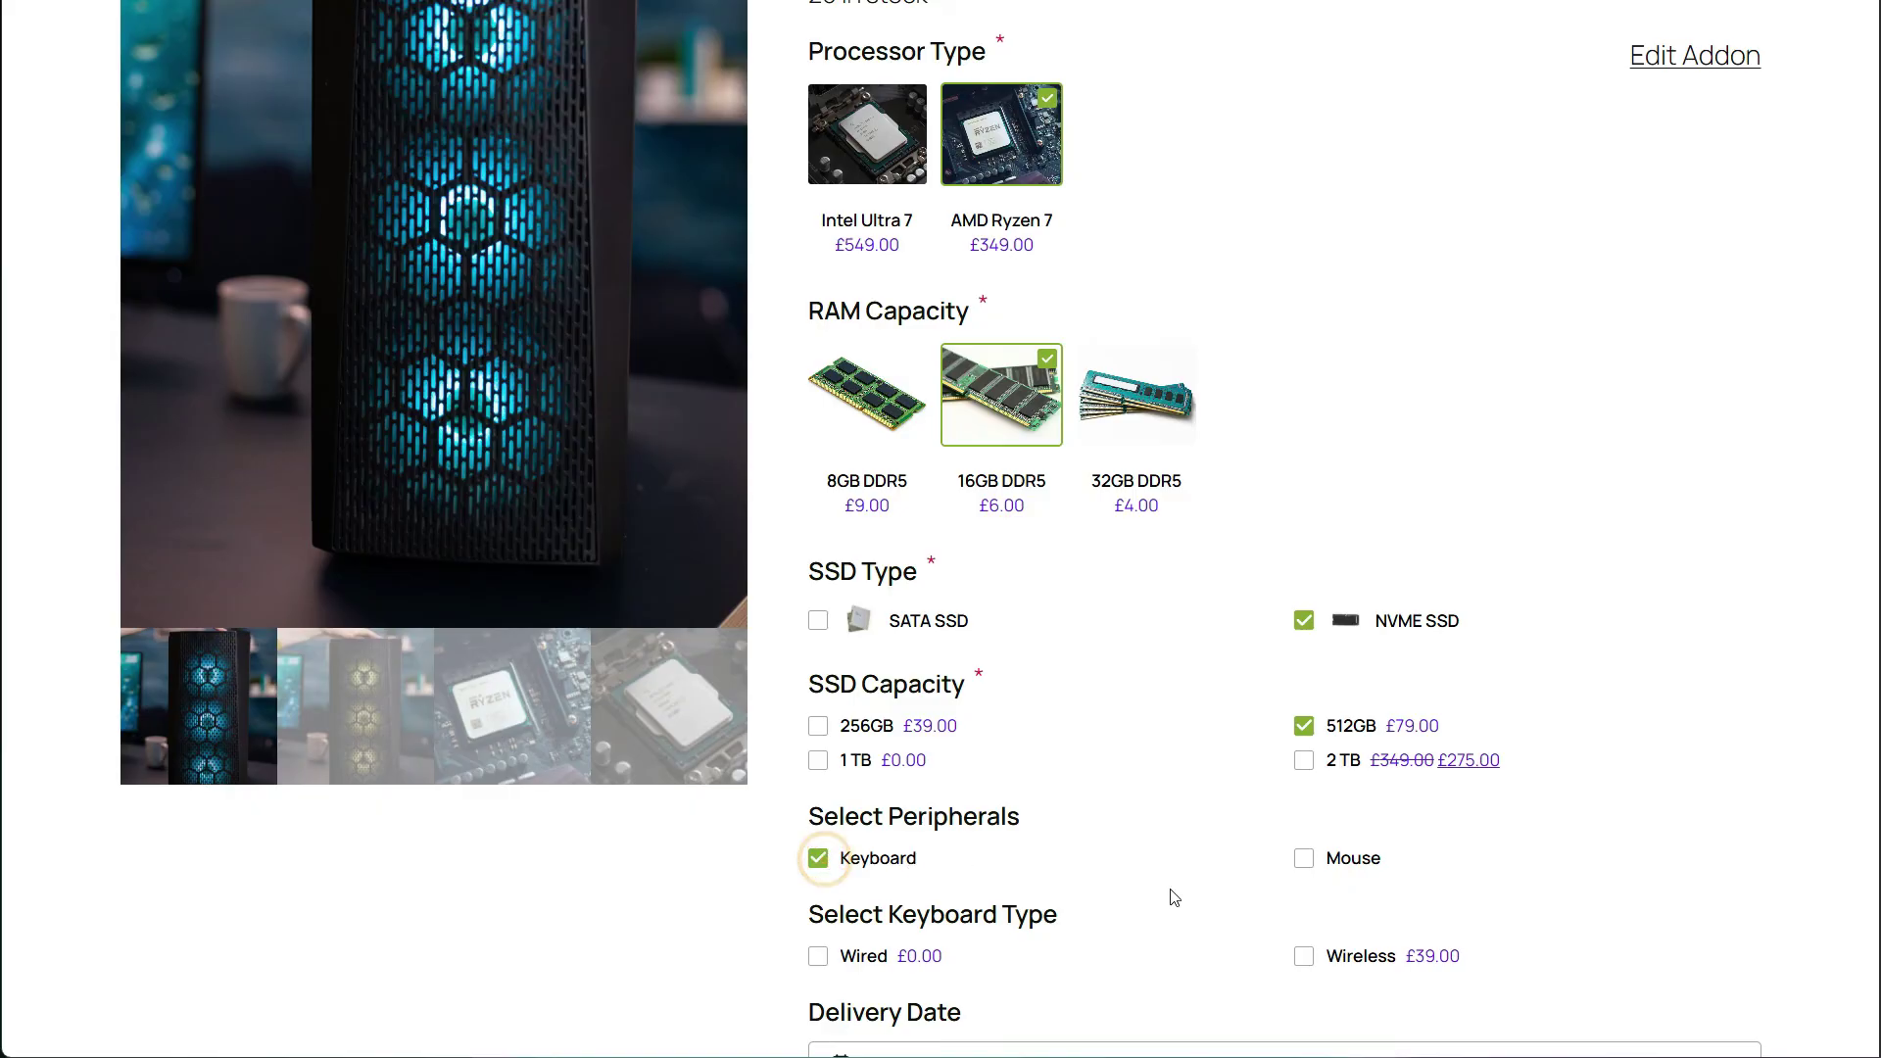
{"action": "scroll", "coordinate": [1302, 863], "scroll_direction": "down", "scroll_amount": 1}
{"action": "left_click", "coordinate": [1309, 746]}
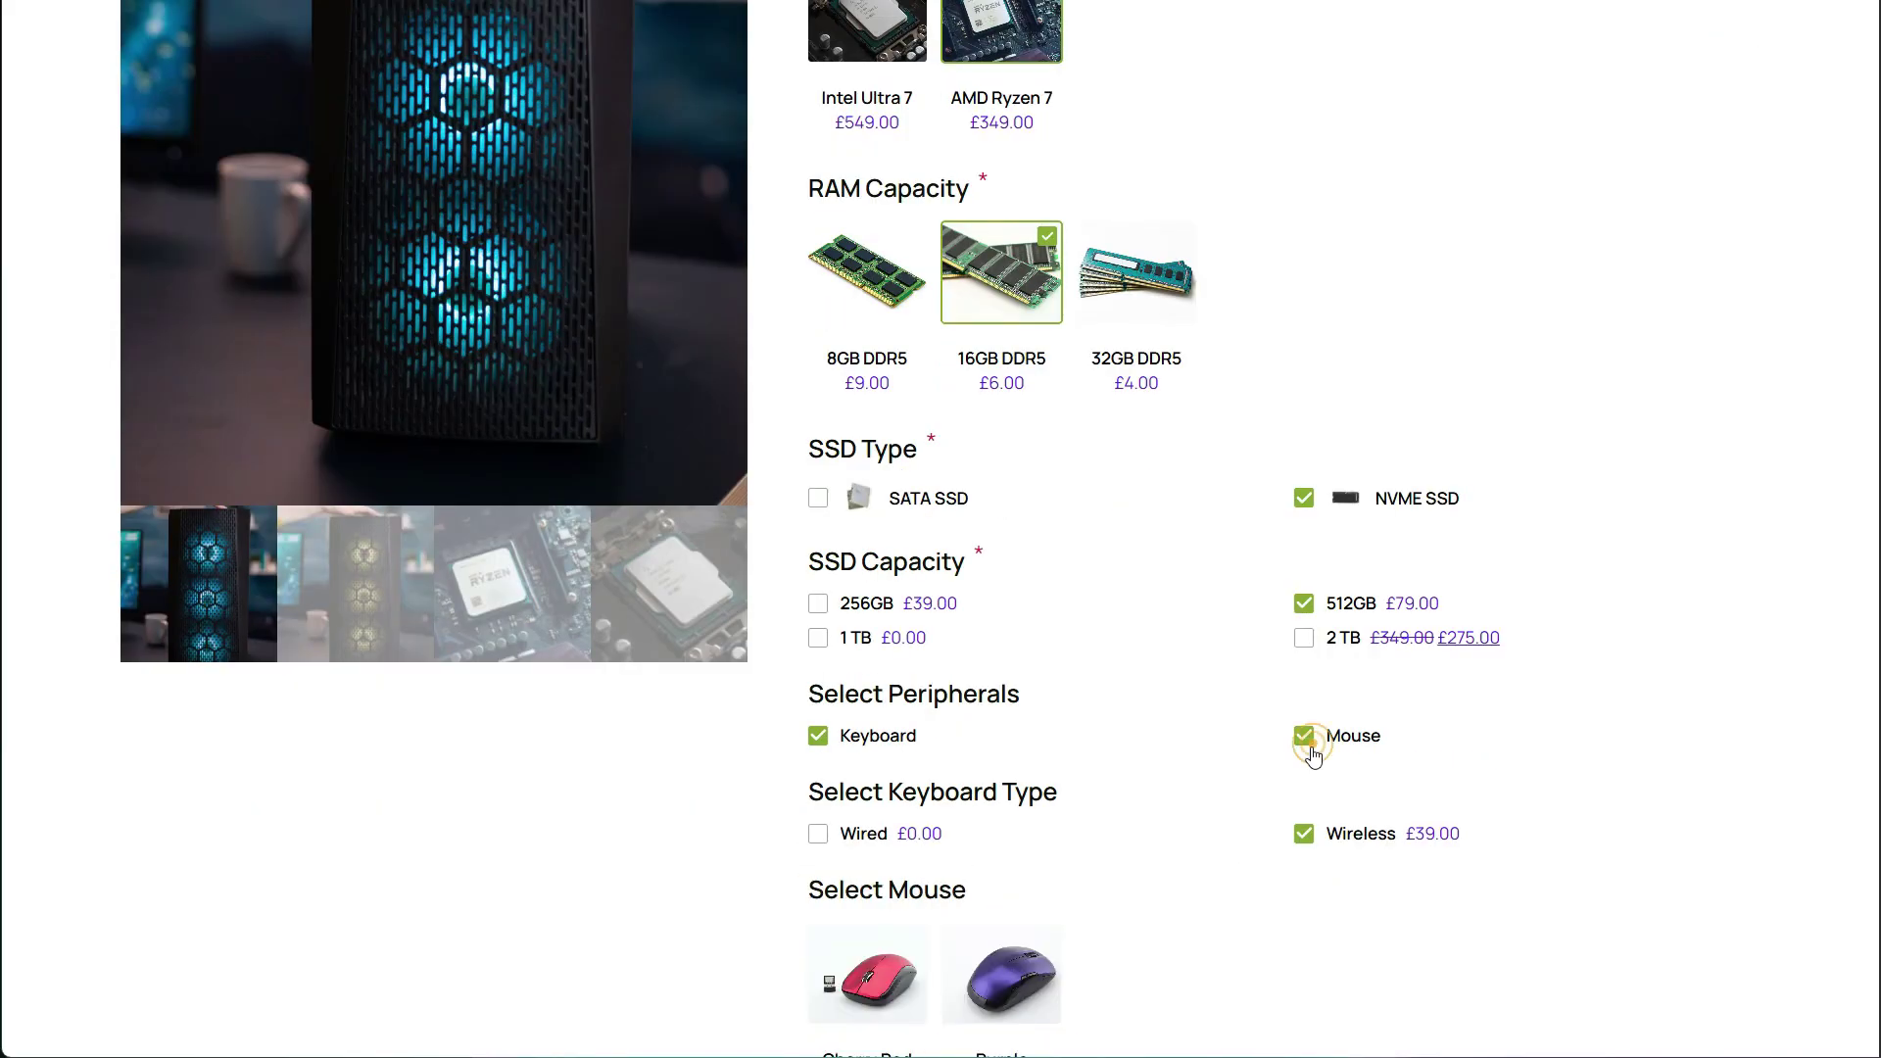
{"action": "scroll", "coordinate": [1114, 892], "scroll_direction": "down", "scroll_amount": 2}
{"action": "left_click", "coordinate": [1015, 707]}
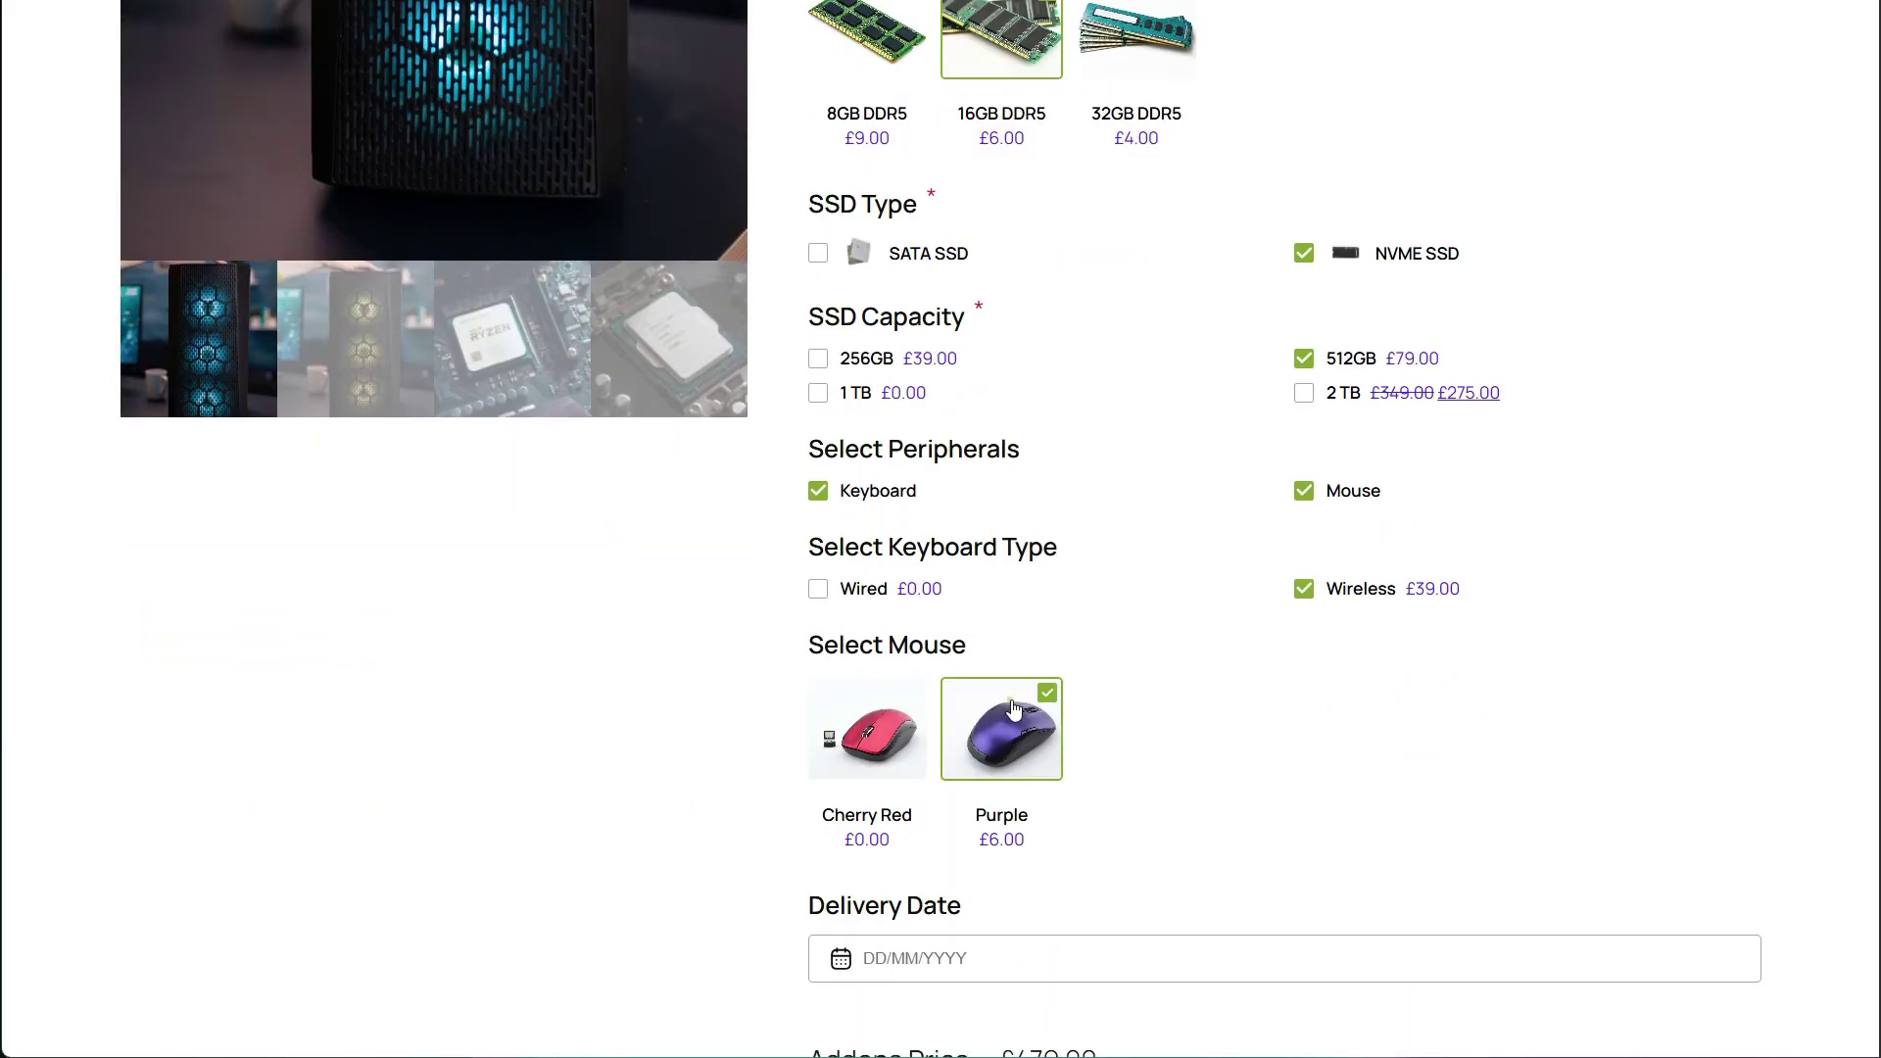
Set the delivery date to 31/05/2025.
{"action": "left_click", "coordinate": [848, 965]}
{"action": "scroll", "coordinate": [1078, 970], "scroll_direction": "down", "scroll_amount": 3}
{"action": "left_click", "coordinate": [1243, 968]}
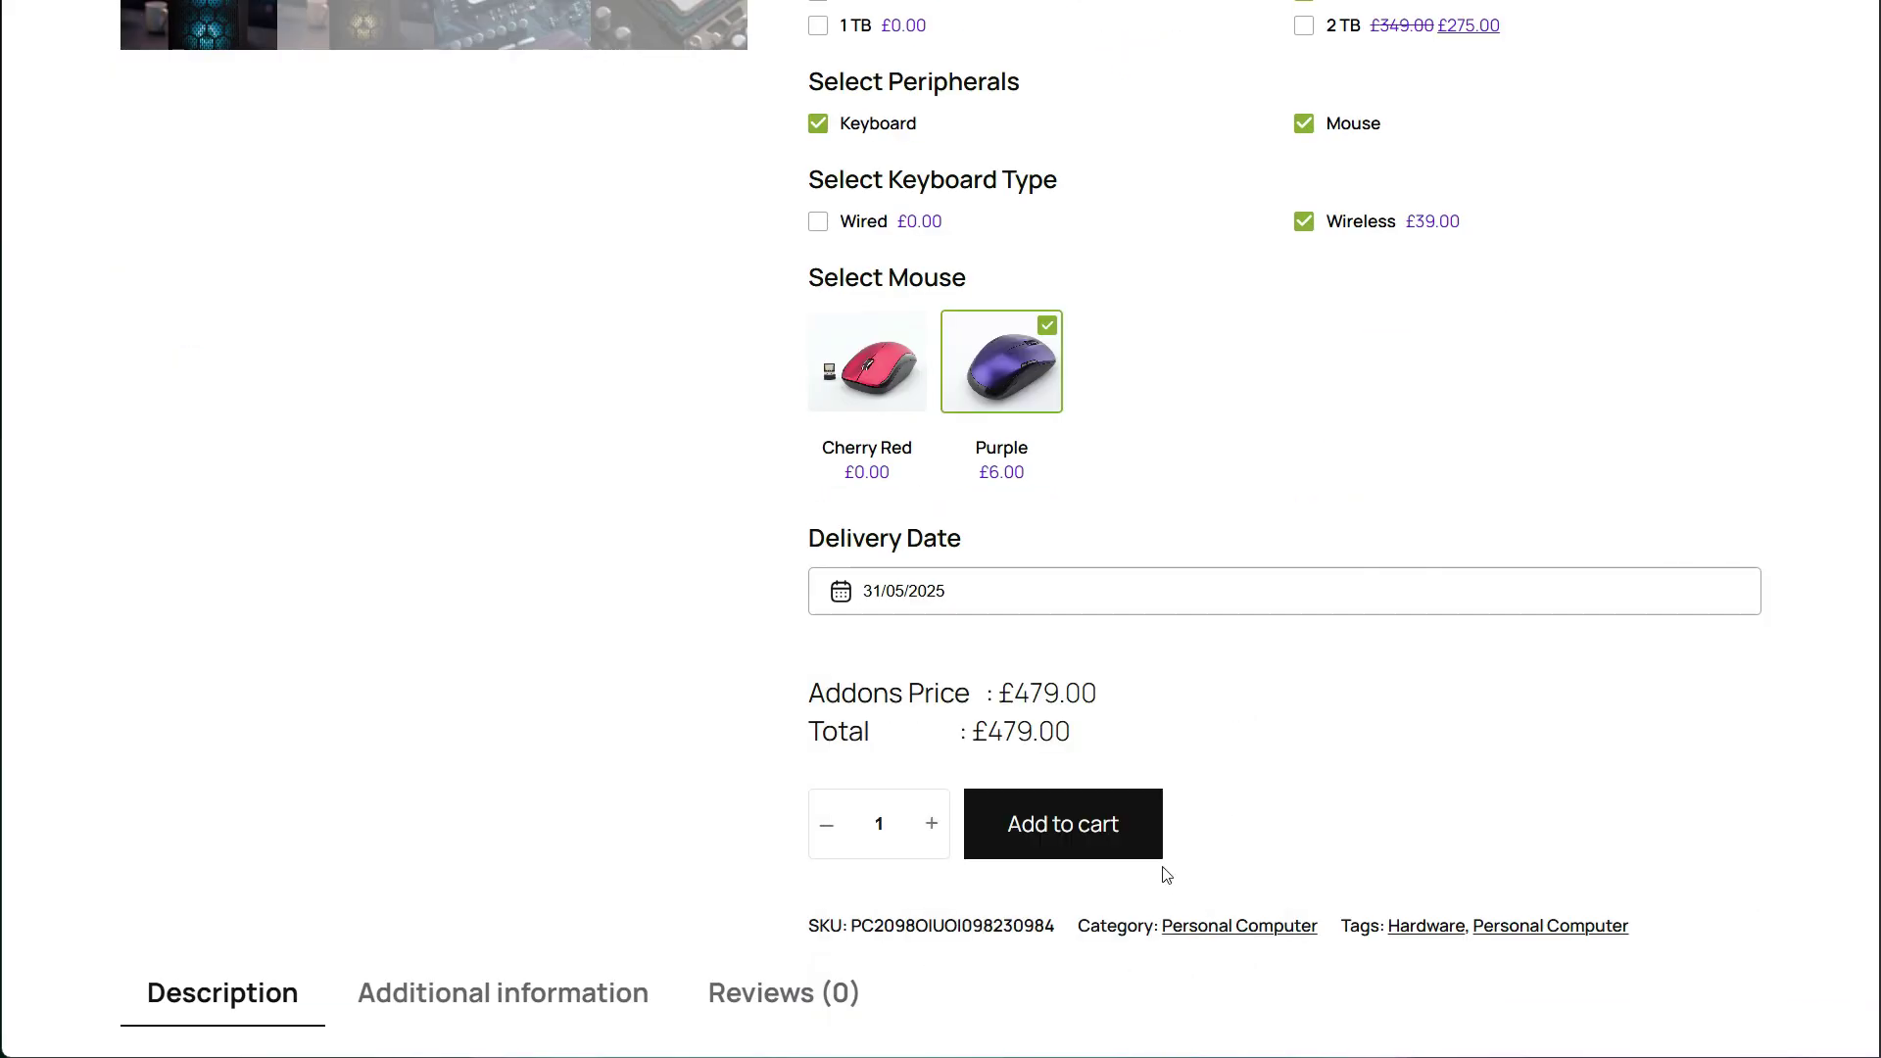
Add the configured PC to the cart and expand its chosen options in the cart.
{"action": "left_click", "coordinate": [1122, 859]}
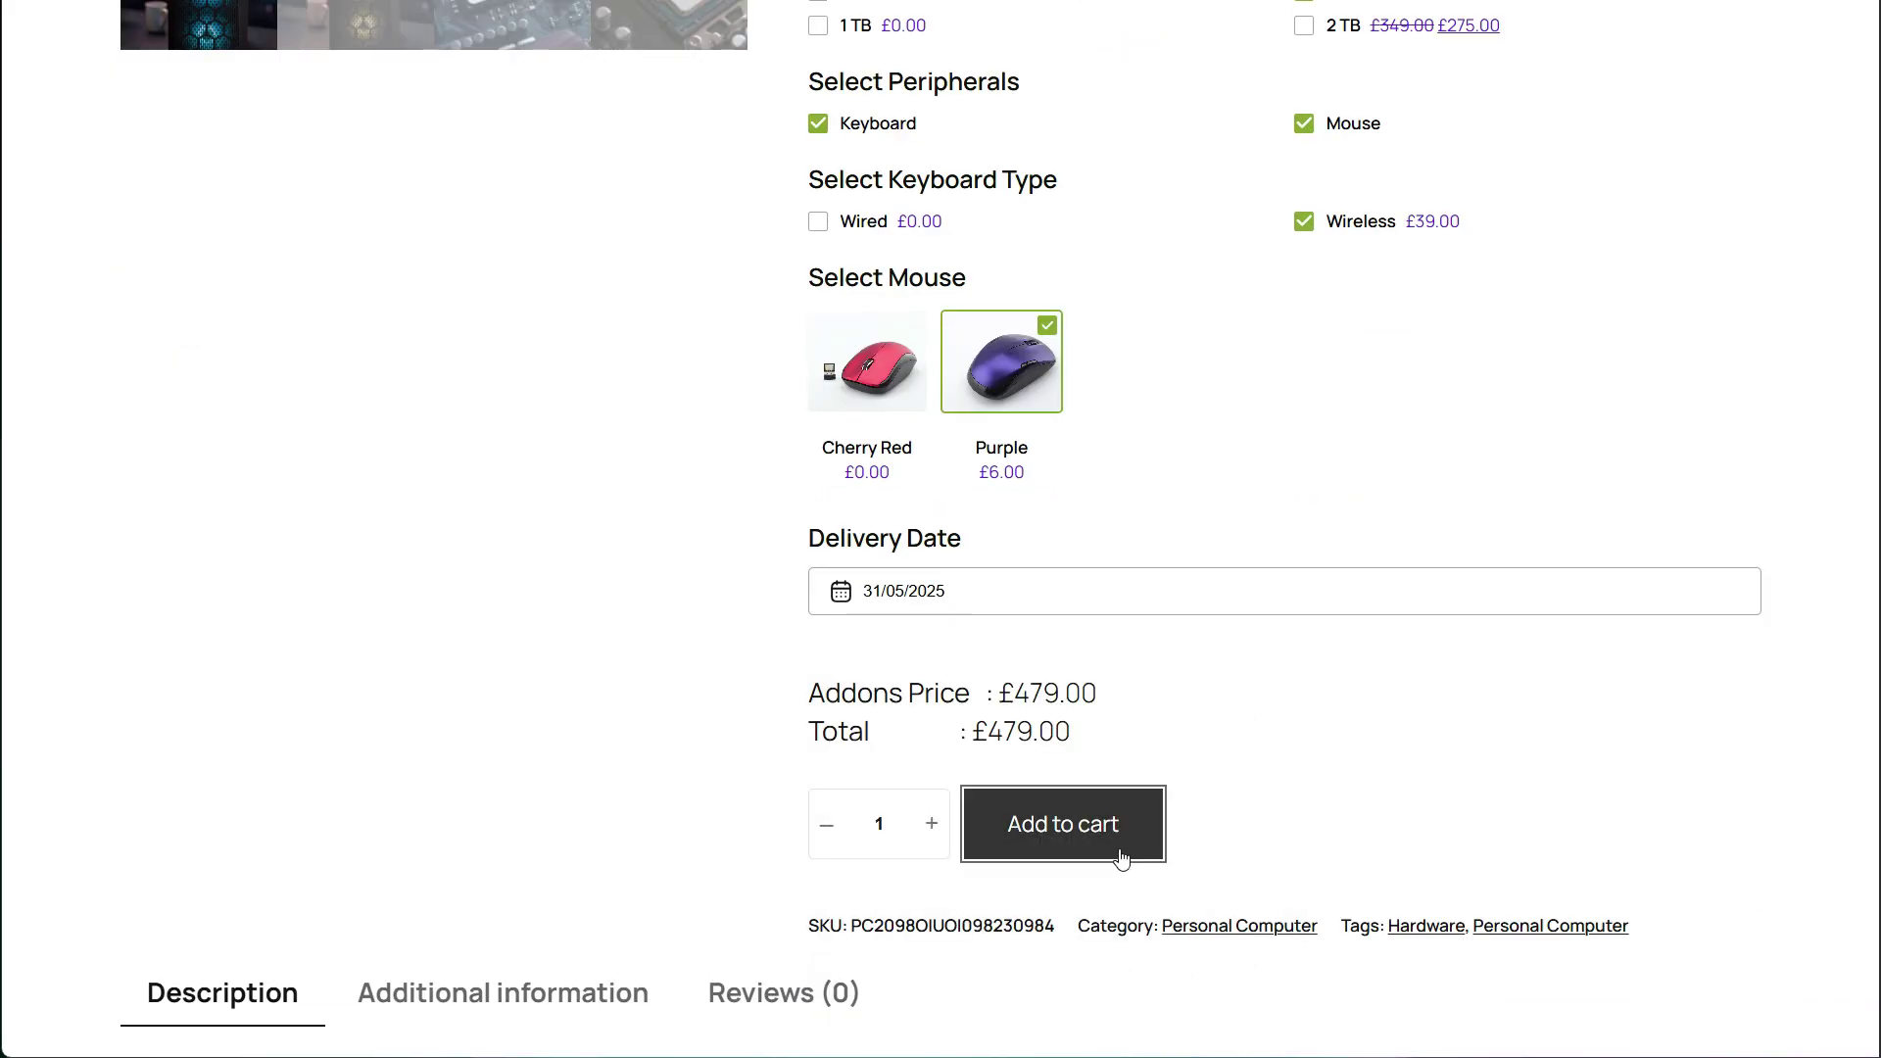
{"action": "left_click", "coordinate": [1660, 212]}
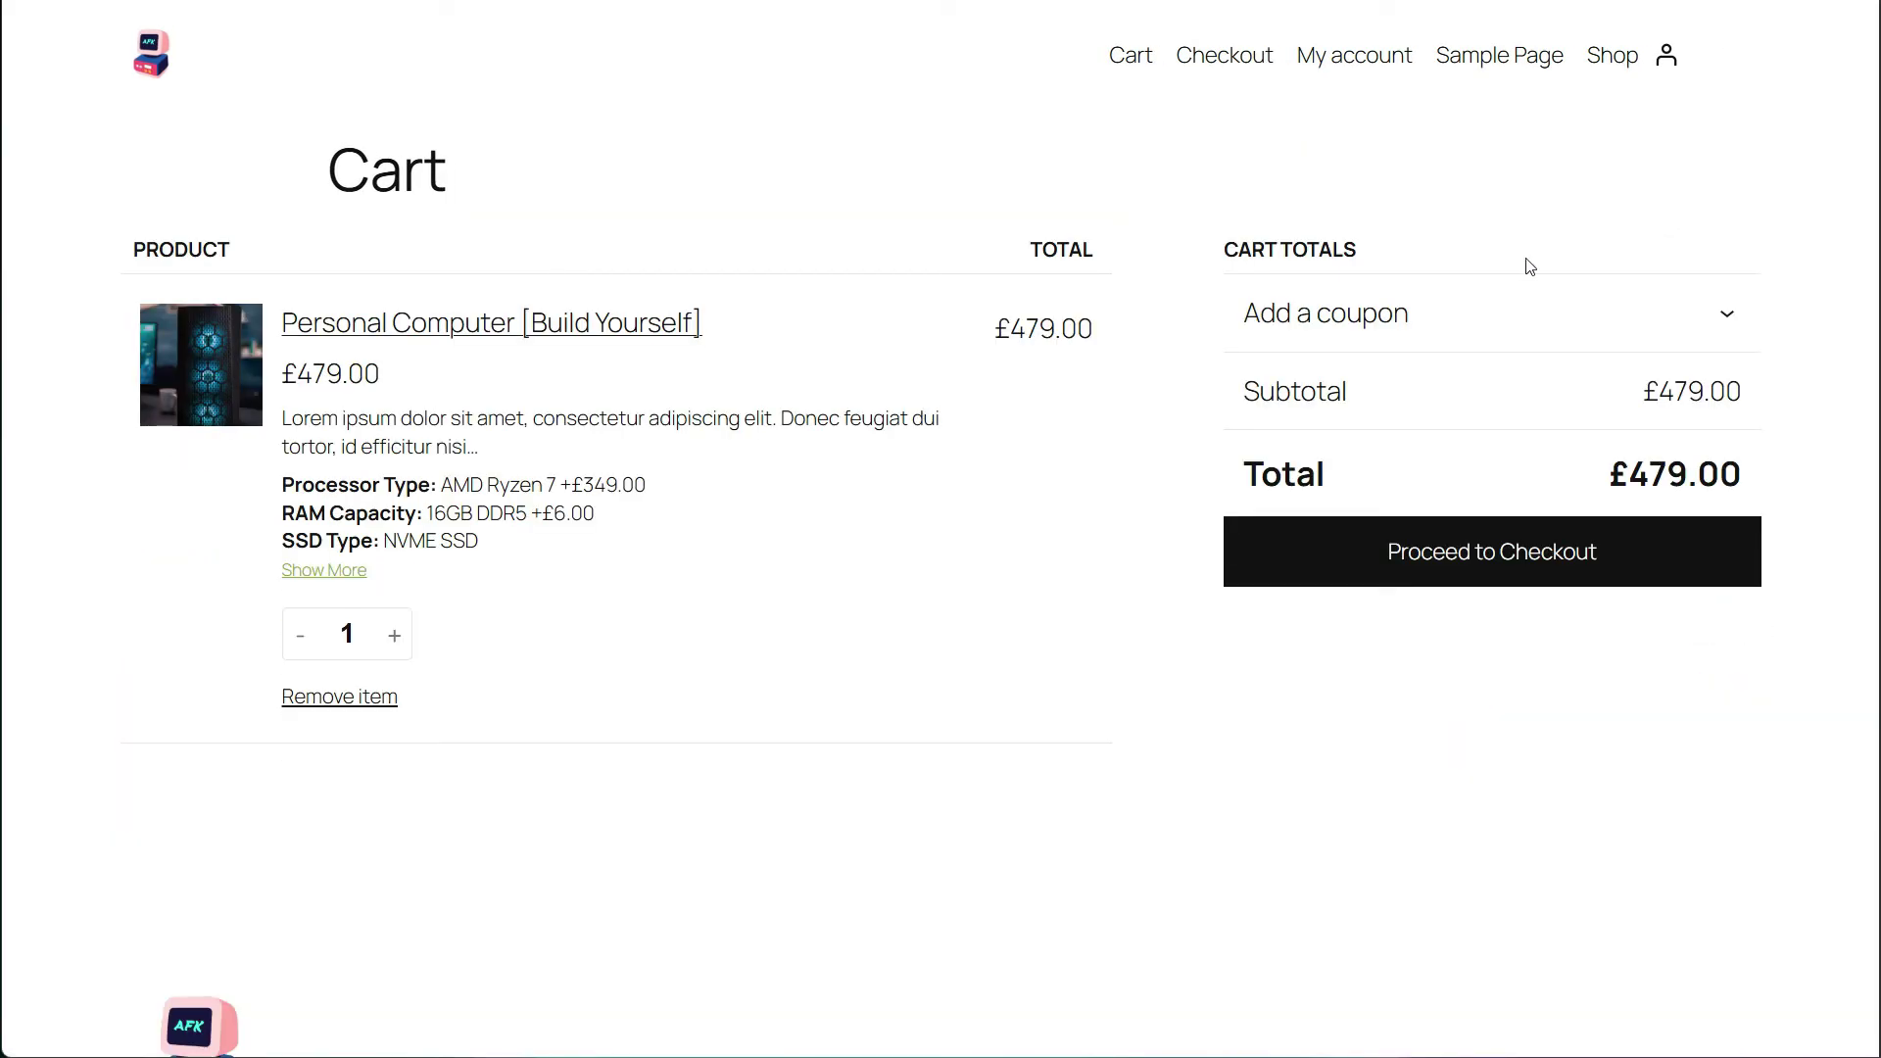
{"action": "left_click", "coordinate": [323, 569]}
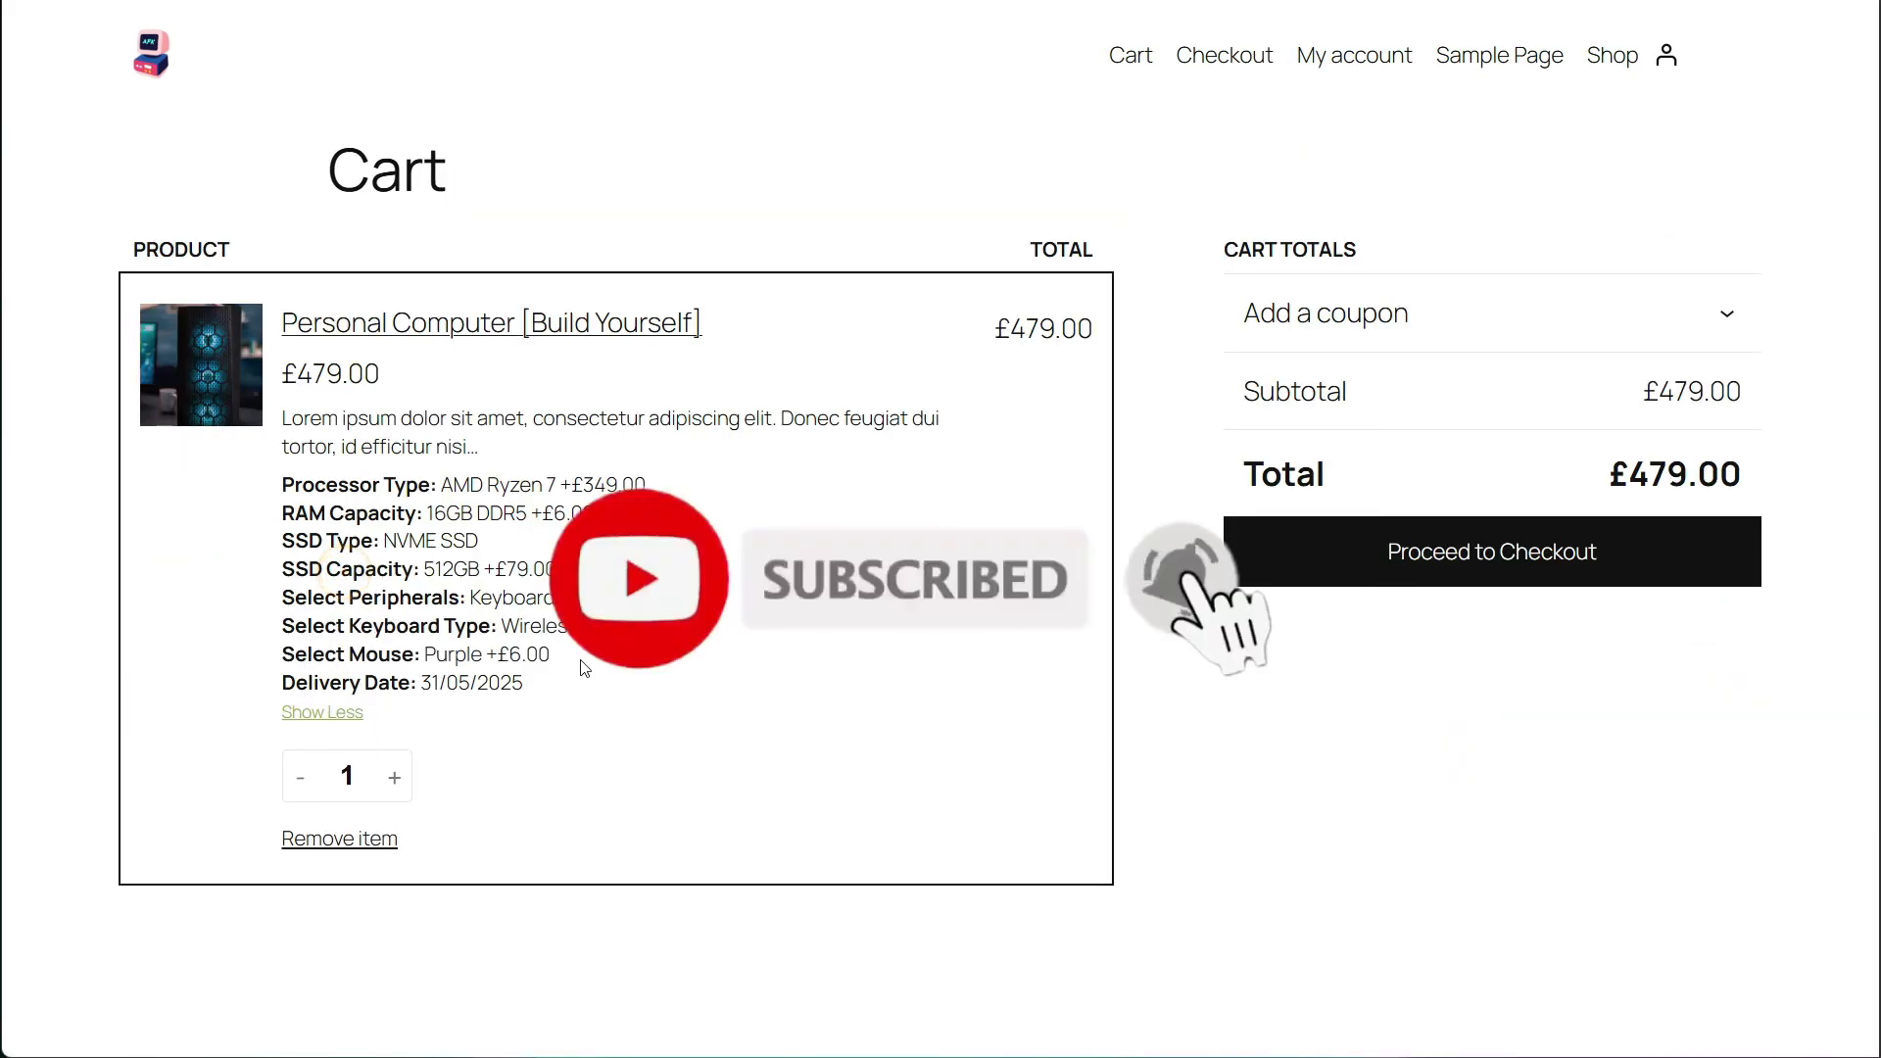